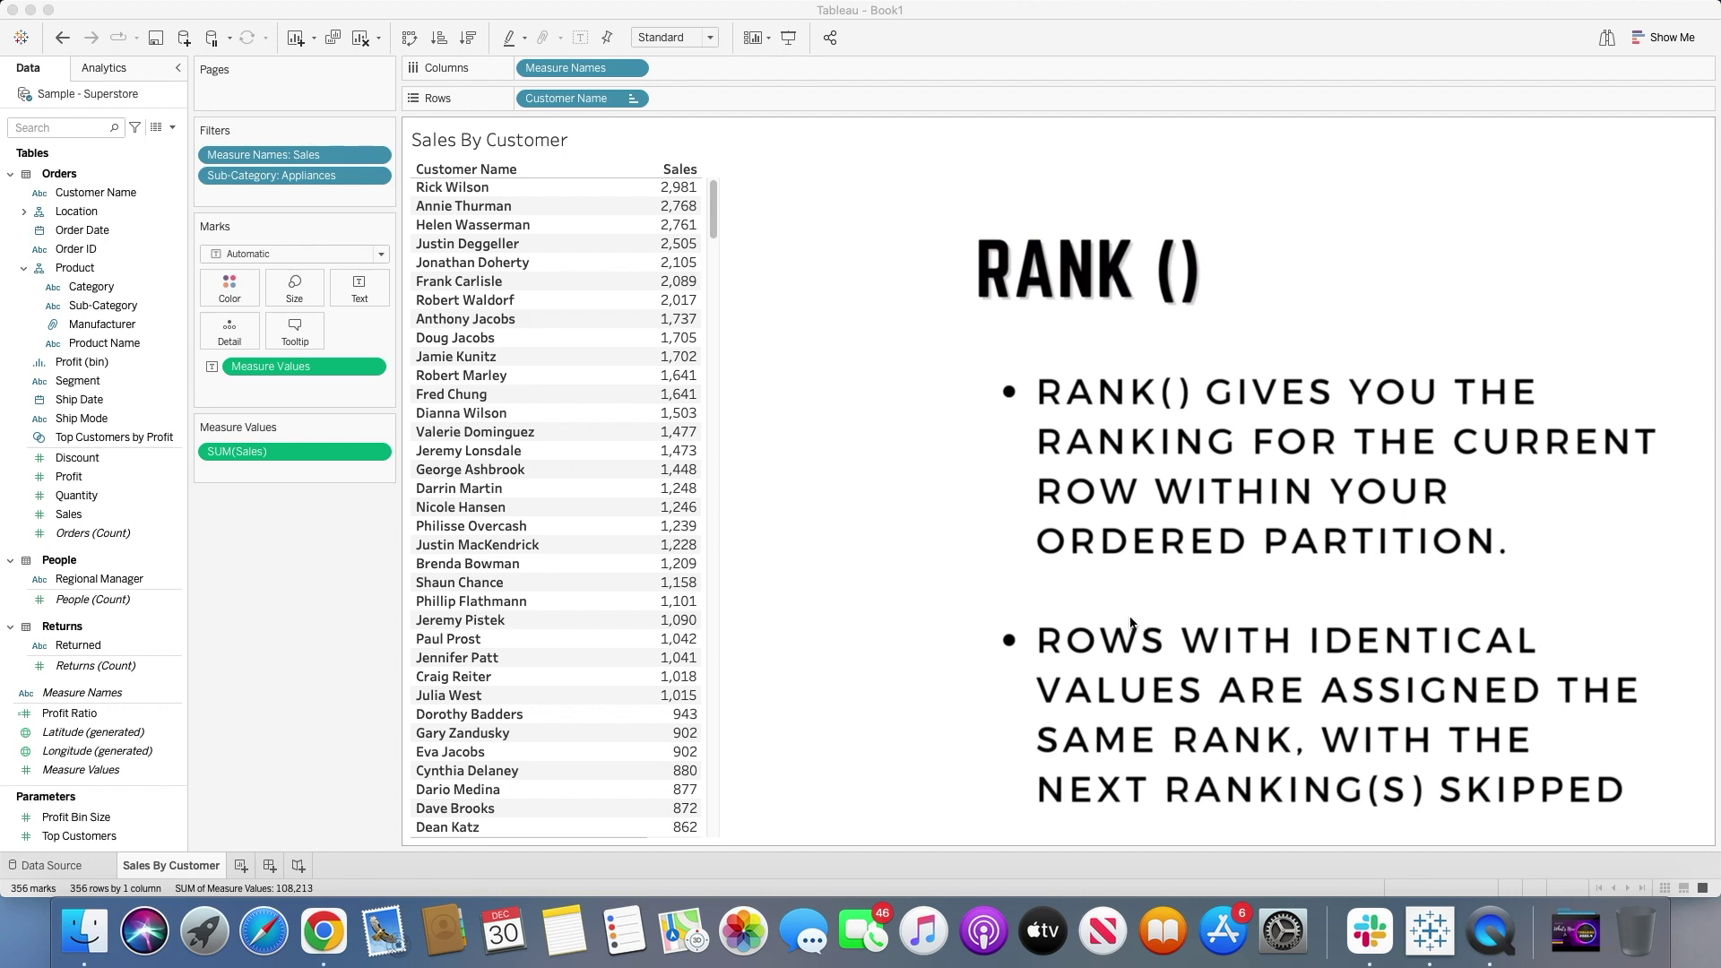
Create a calculated field named Rank with the formula RANK(Sum([Sales]),'desc')
left_click(172, 127)
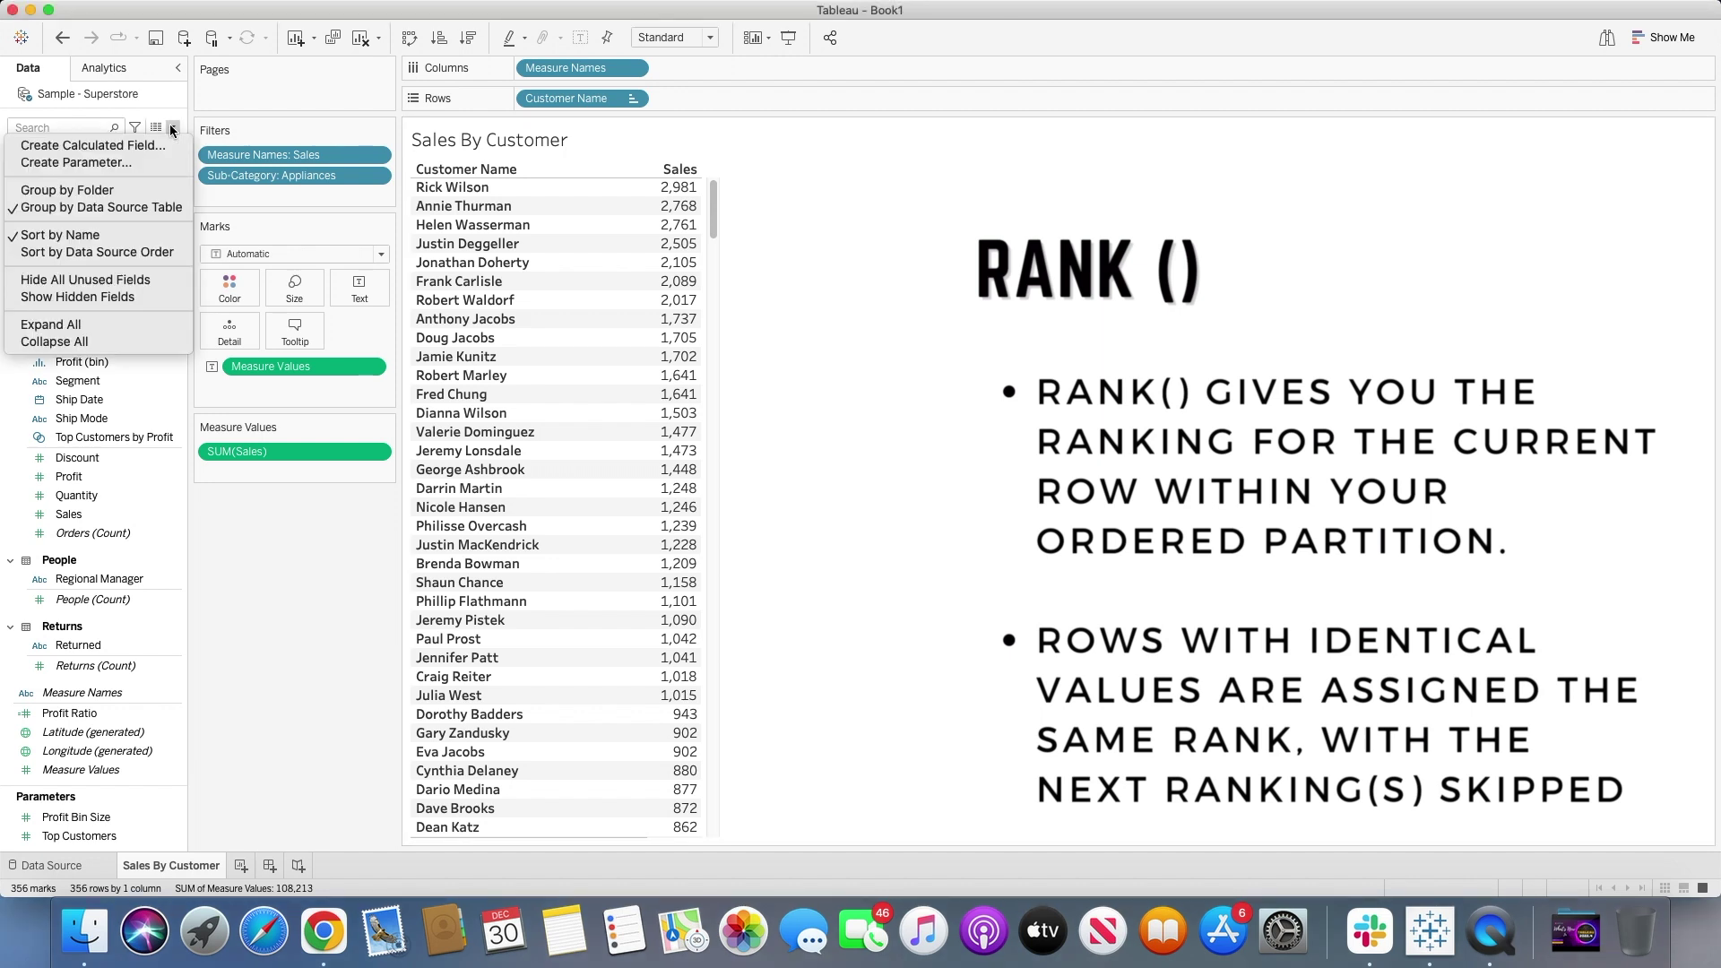
left_click(155, 146)
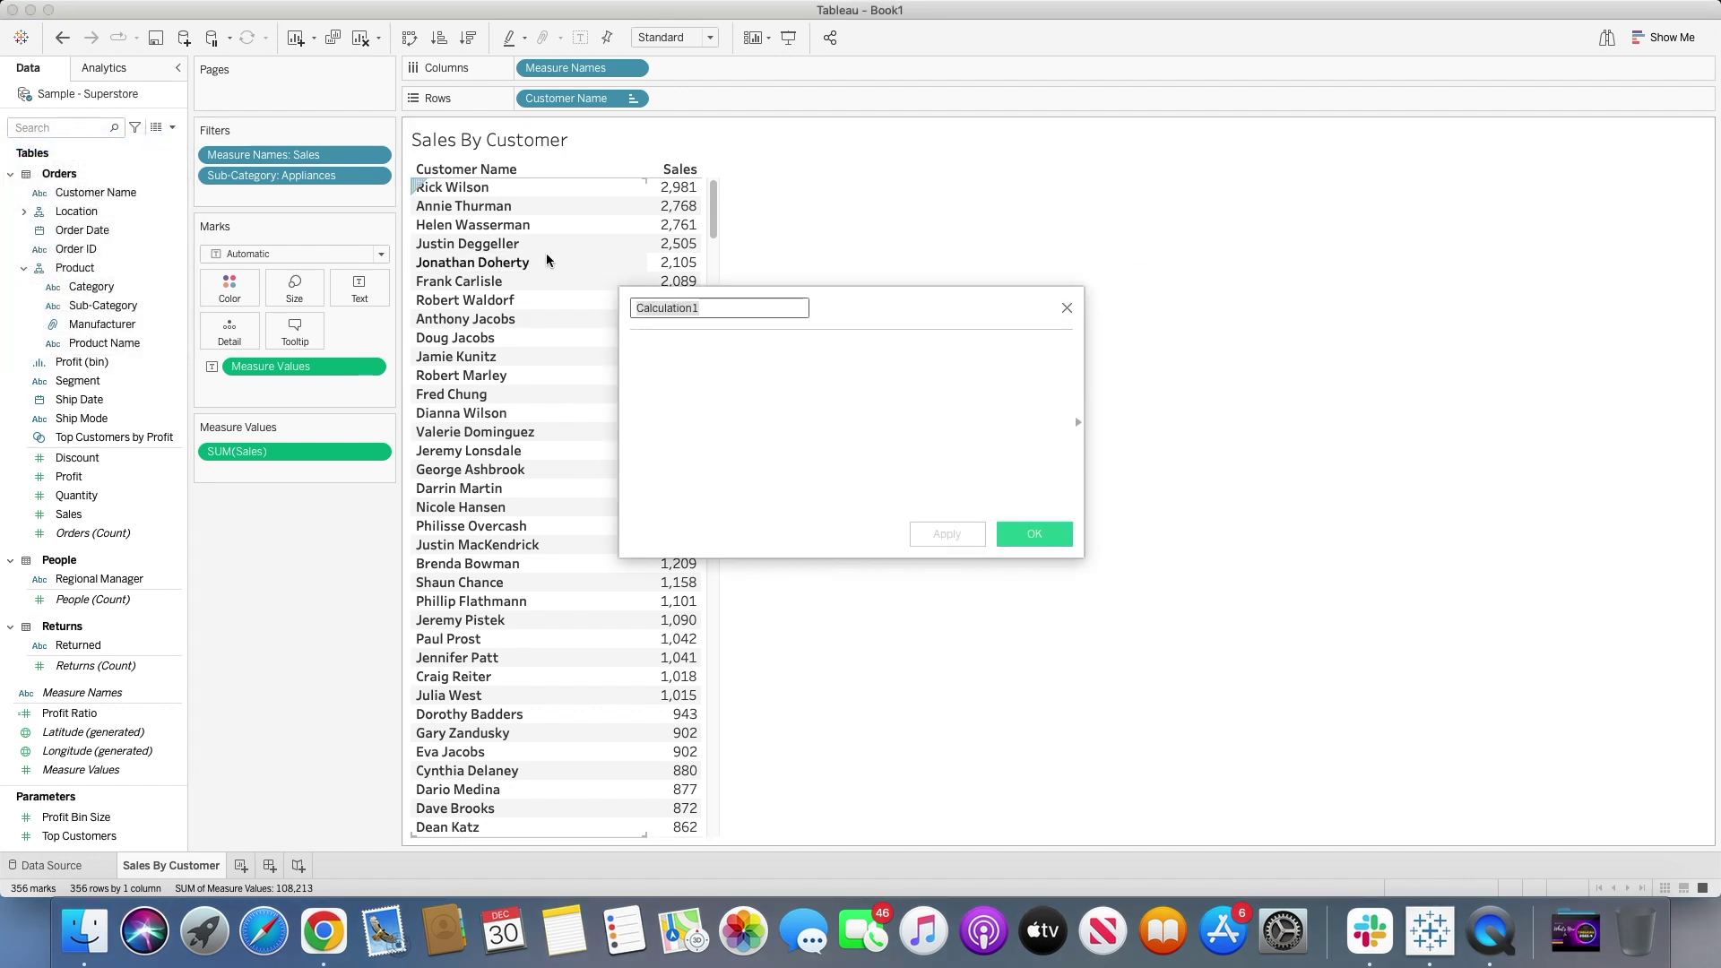
type("Rank")
key("Tab")
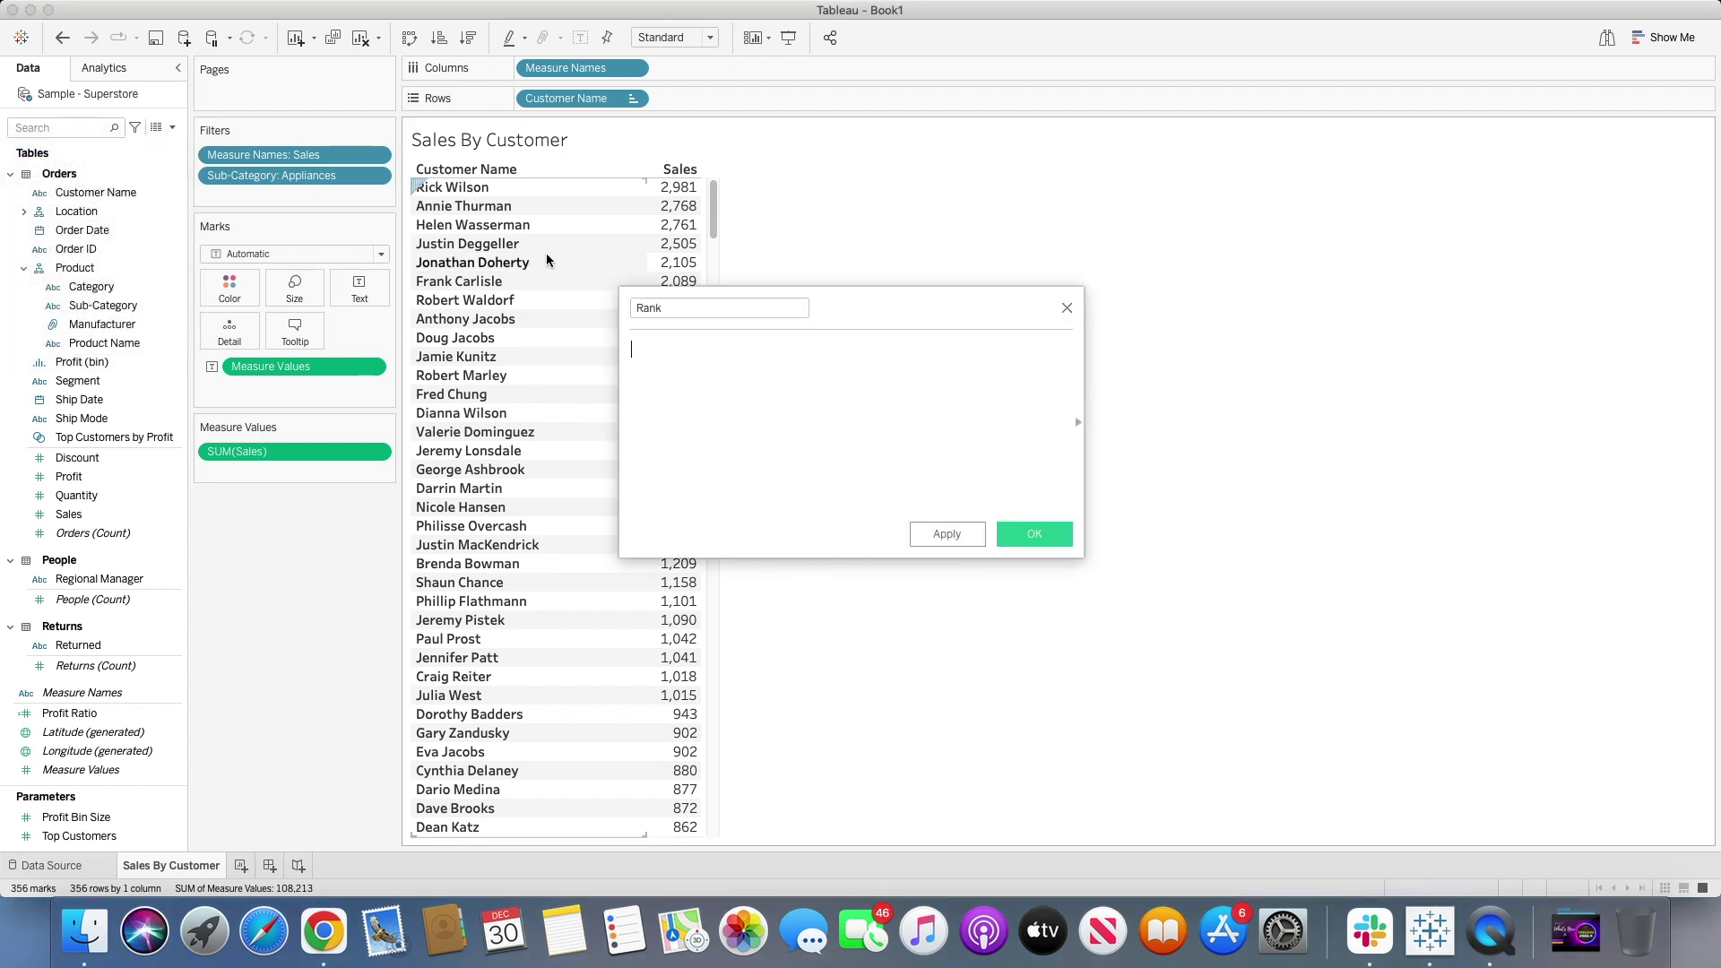
type("Rank")
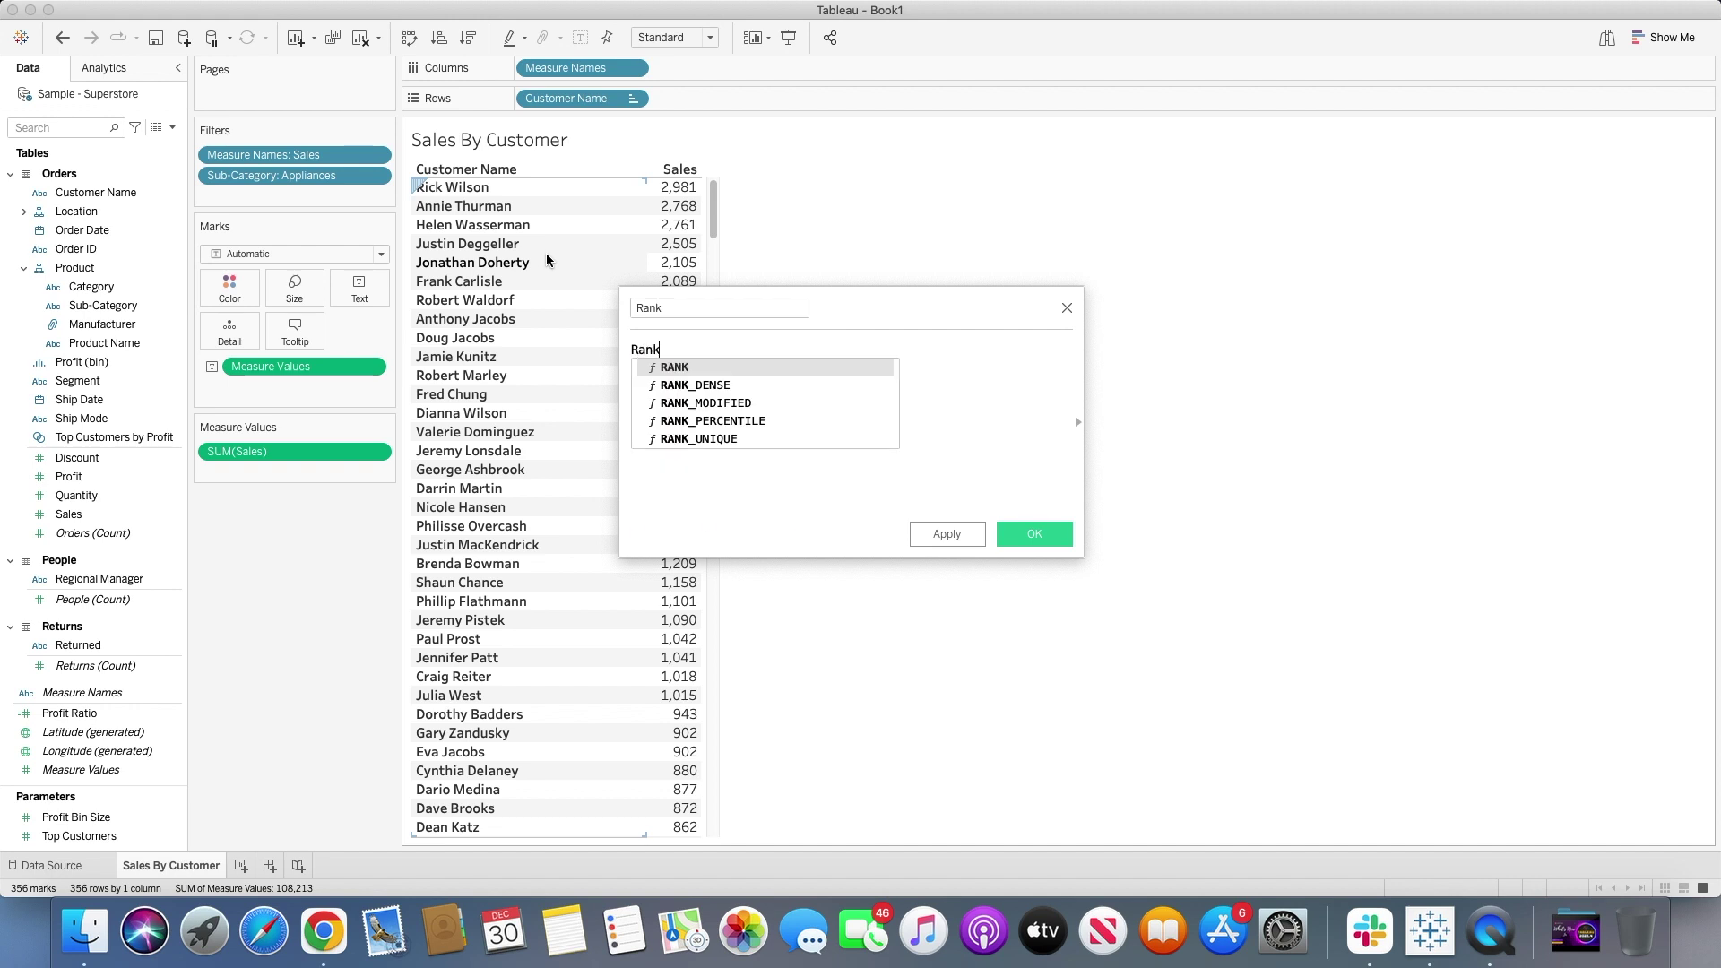
key("Return")
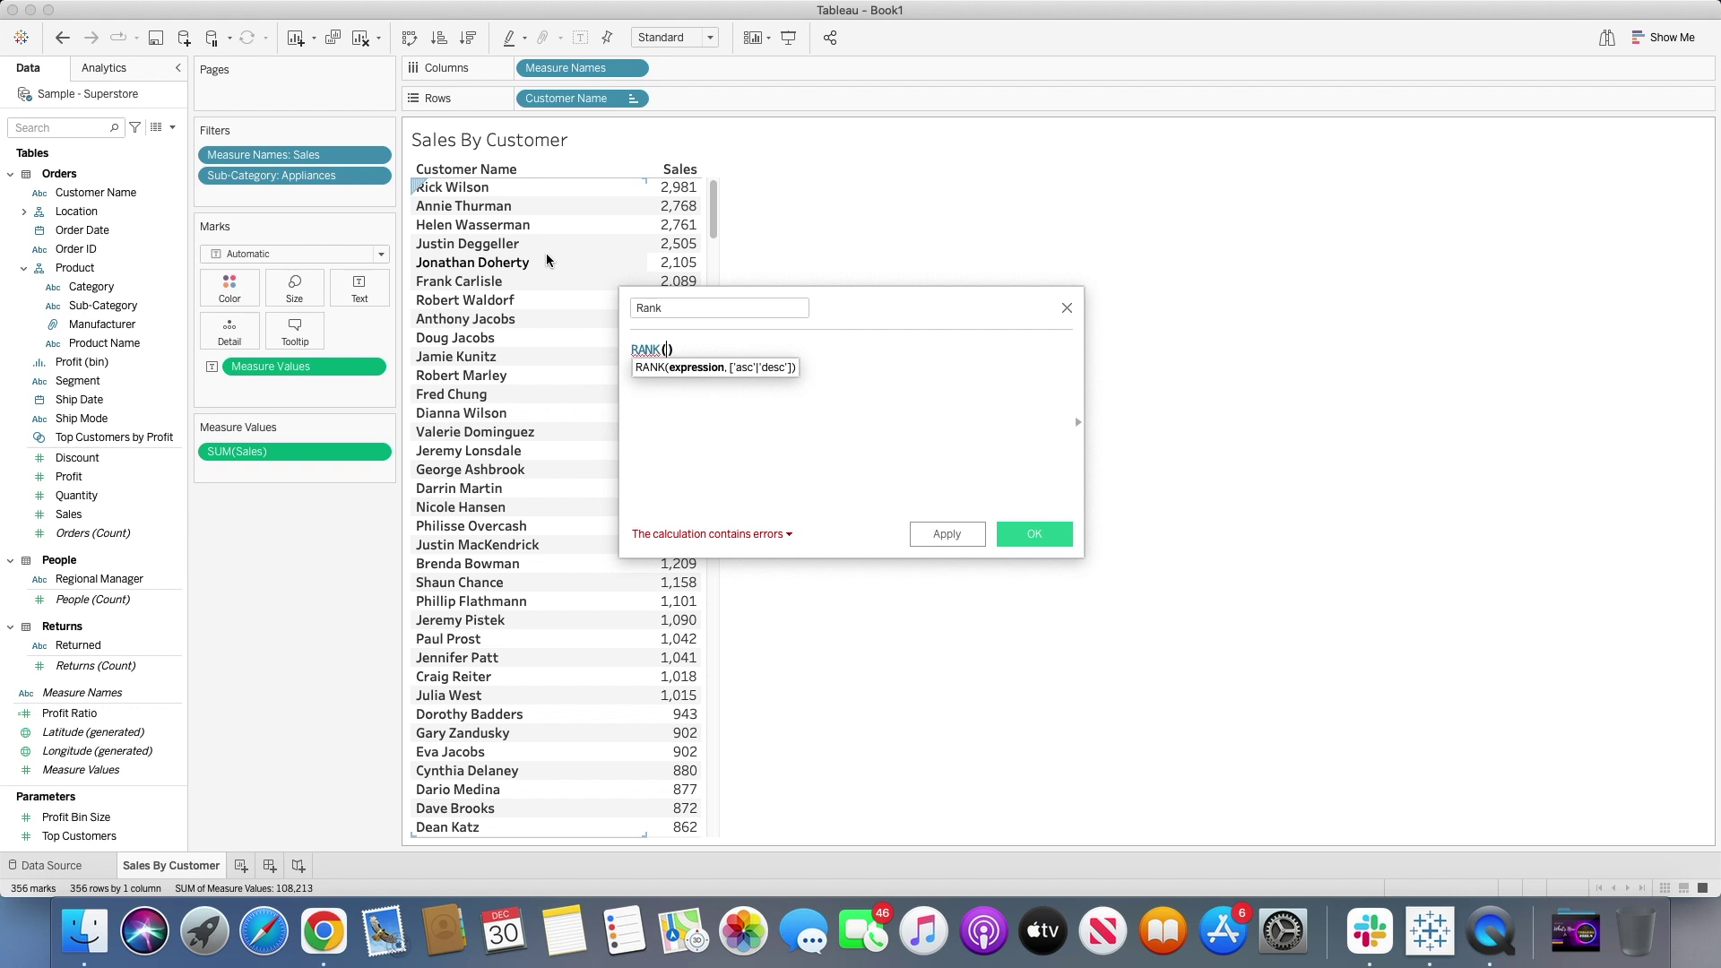
type("Sum([Sales])")
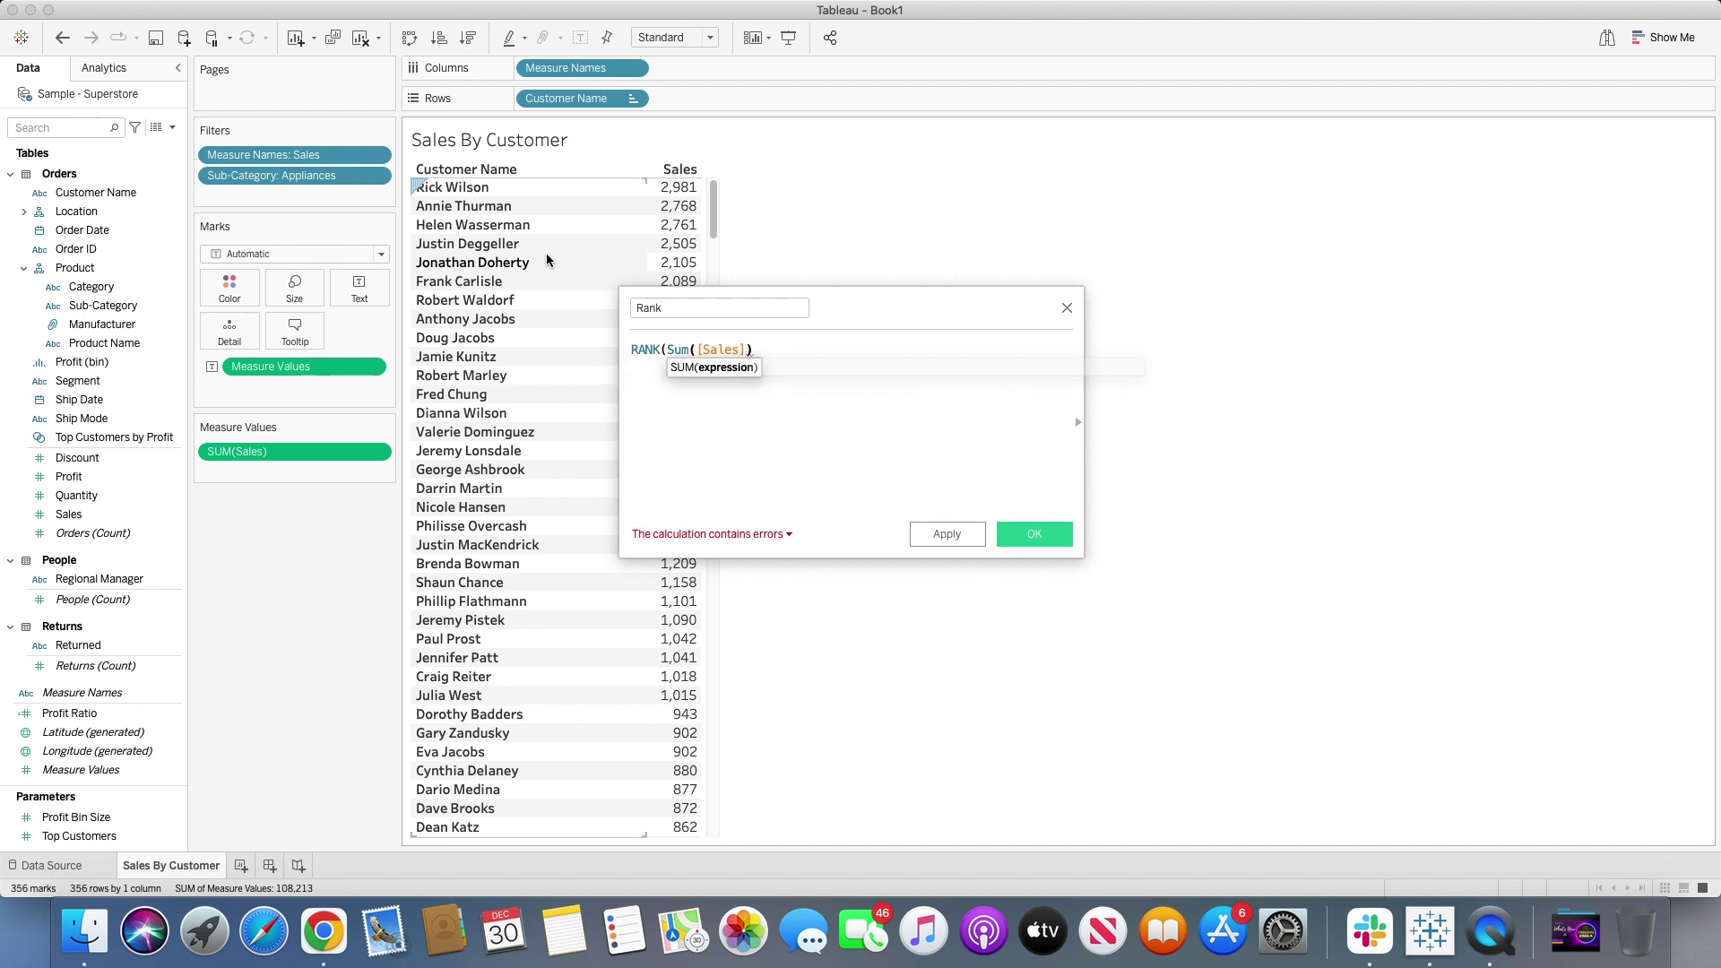
type(",")
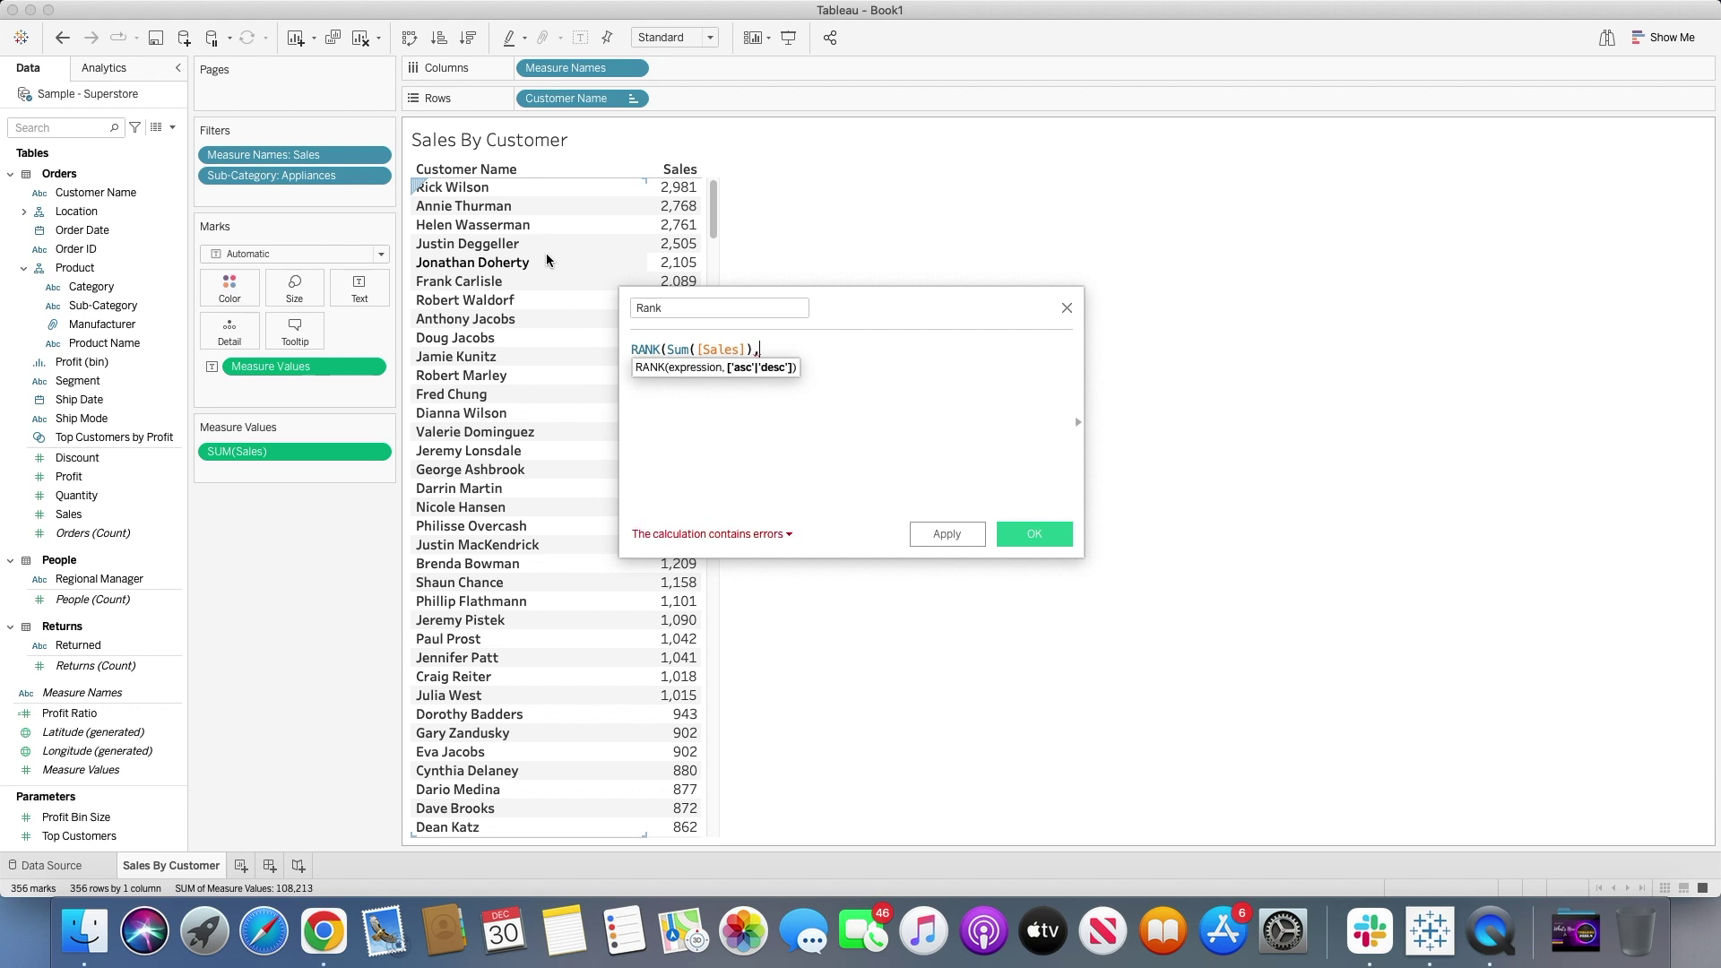
type("'desc')")
left_click(1022, 548)
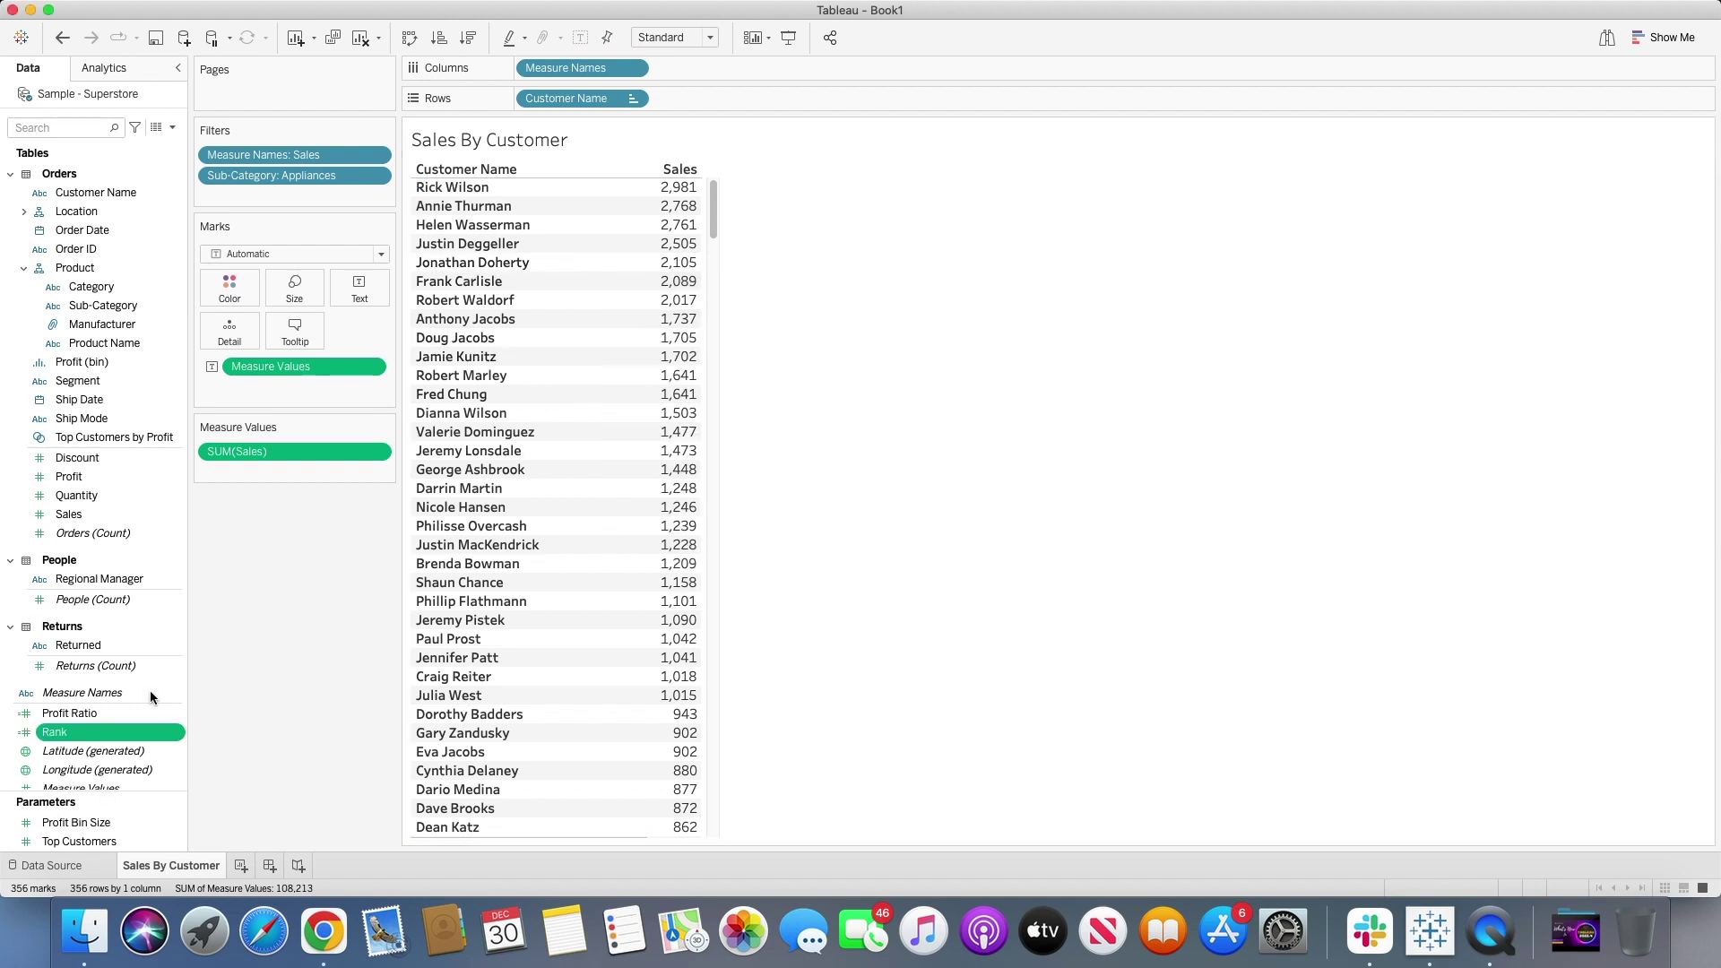
Add the Rank field to the rows after Customer Name and make it discrete
left_click_drag(76, 733, 690, 99)
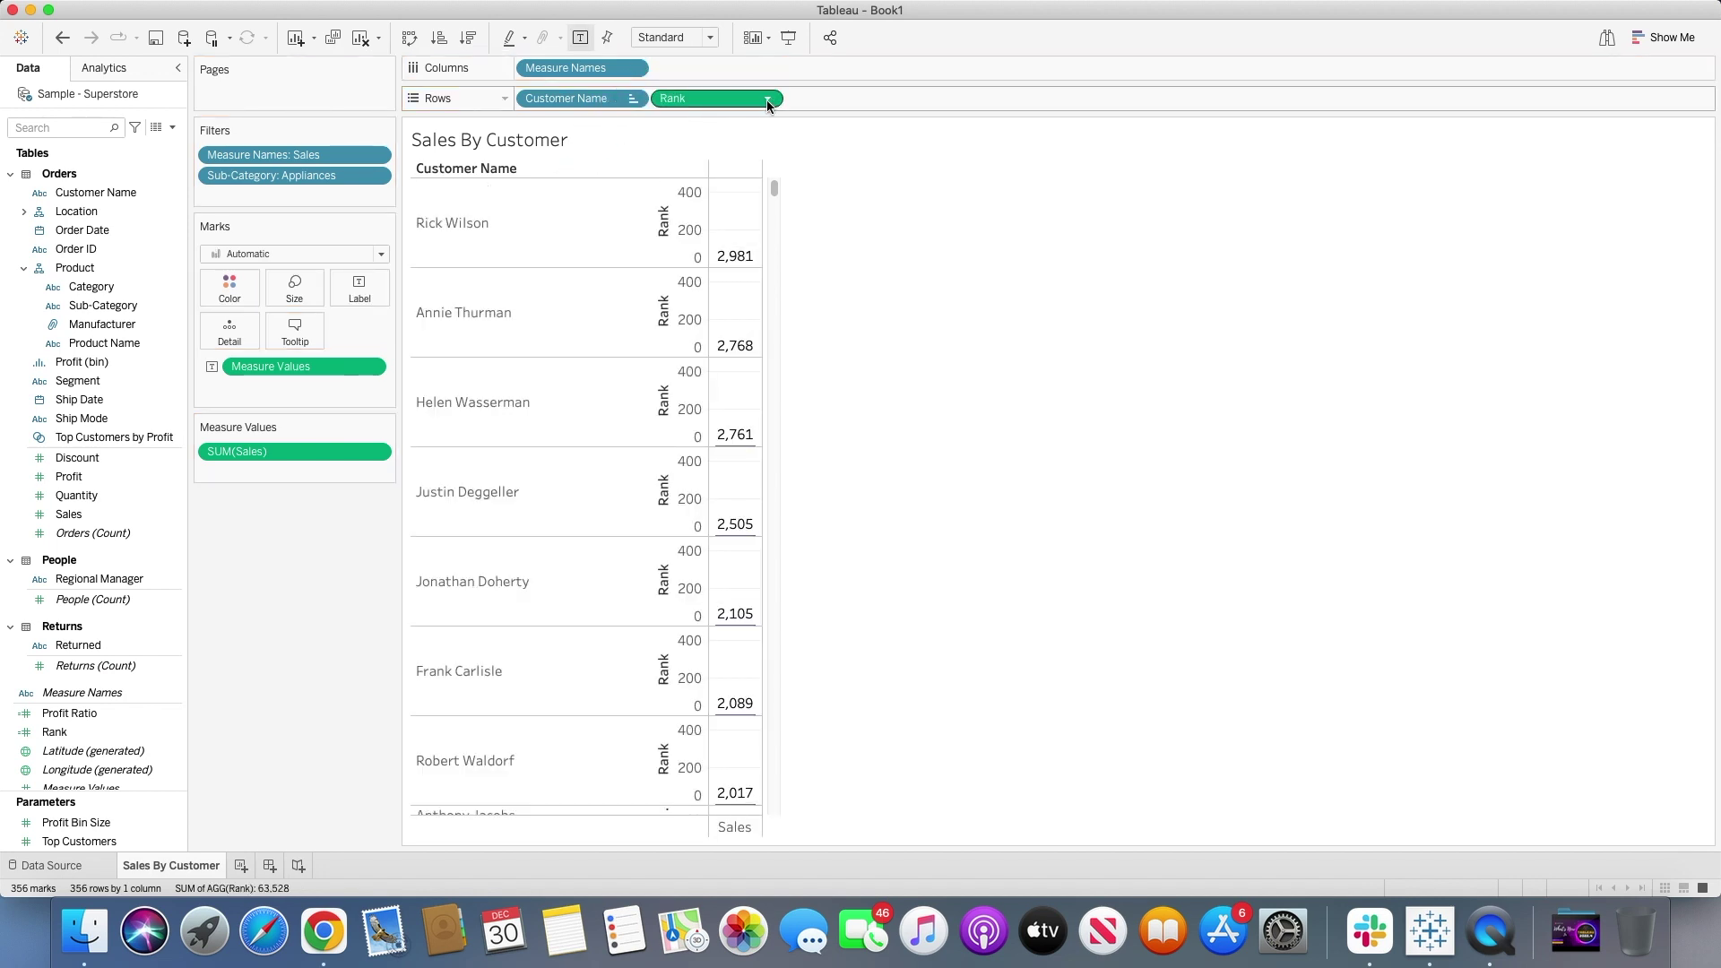
left_click(767, 100)
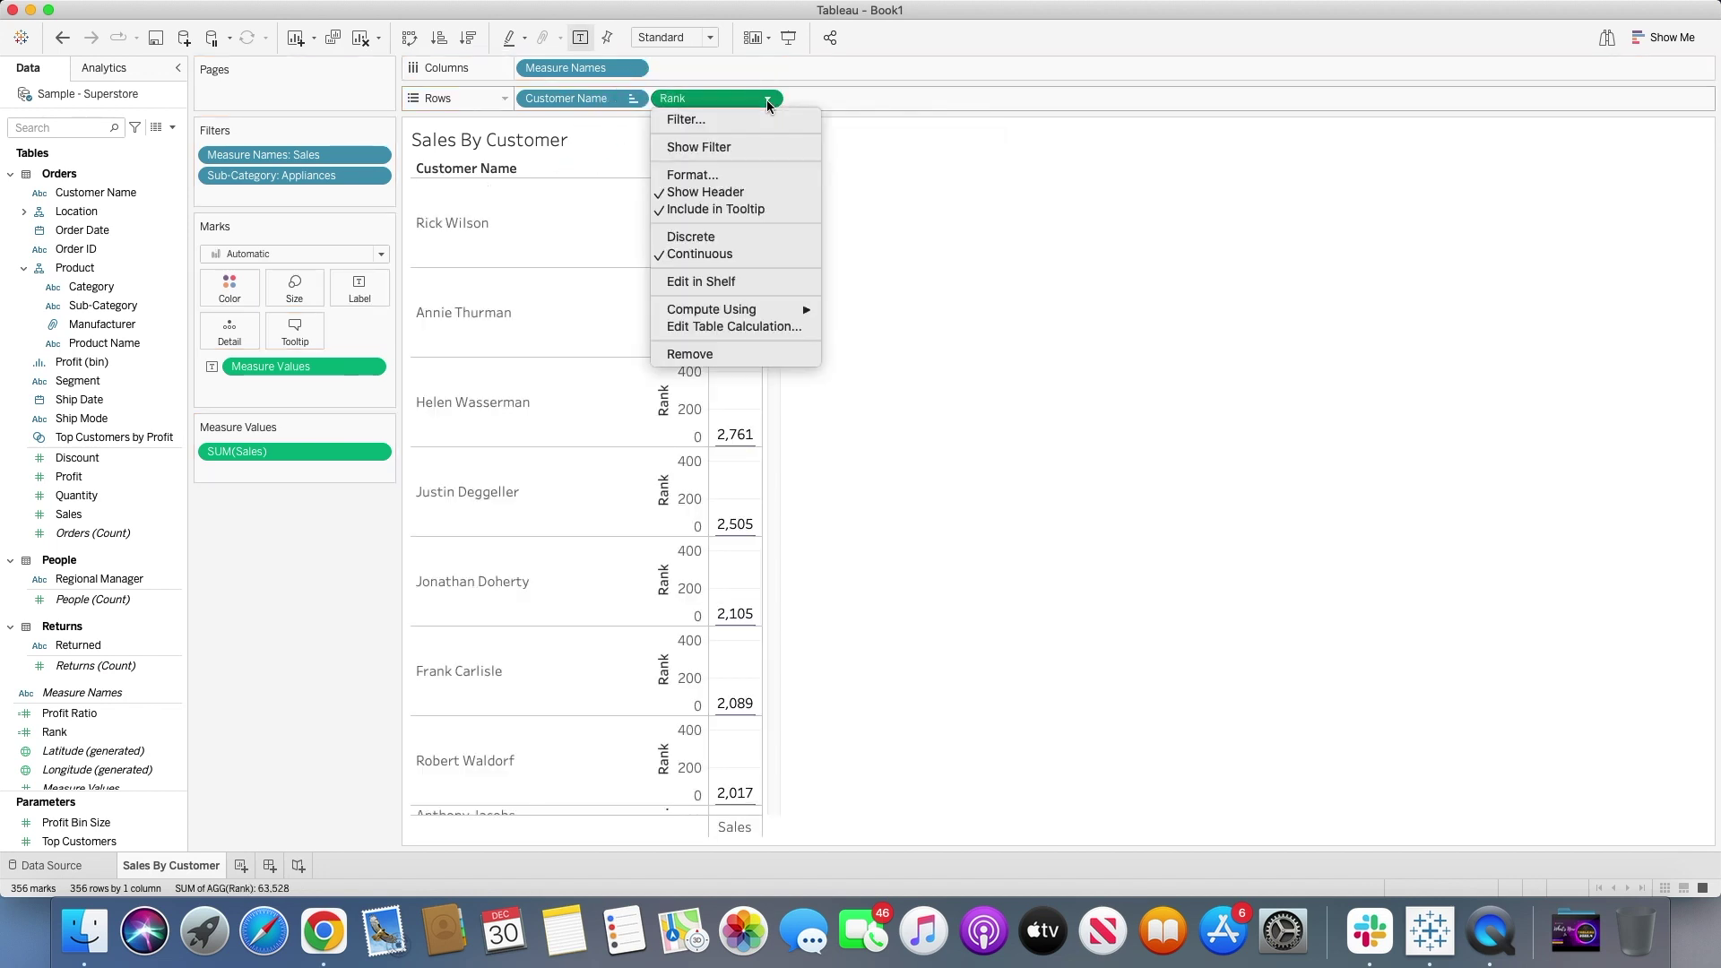
left_click(710, 238)
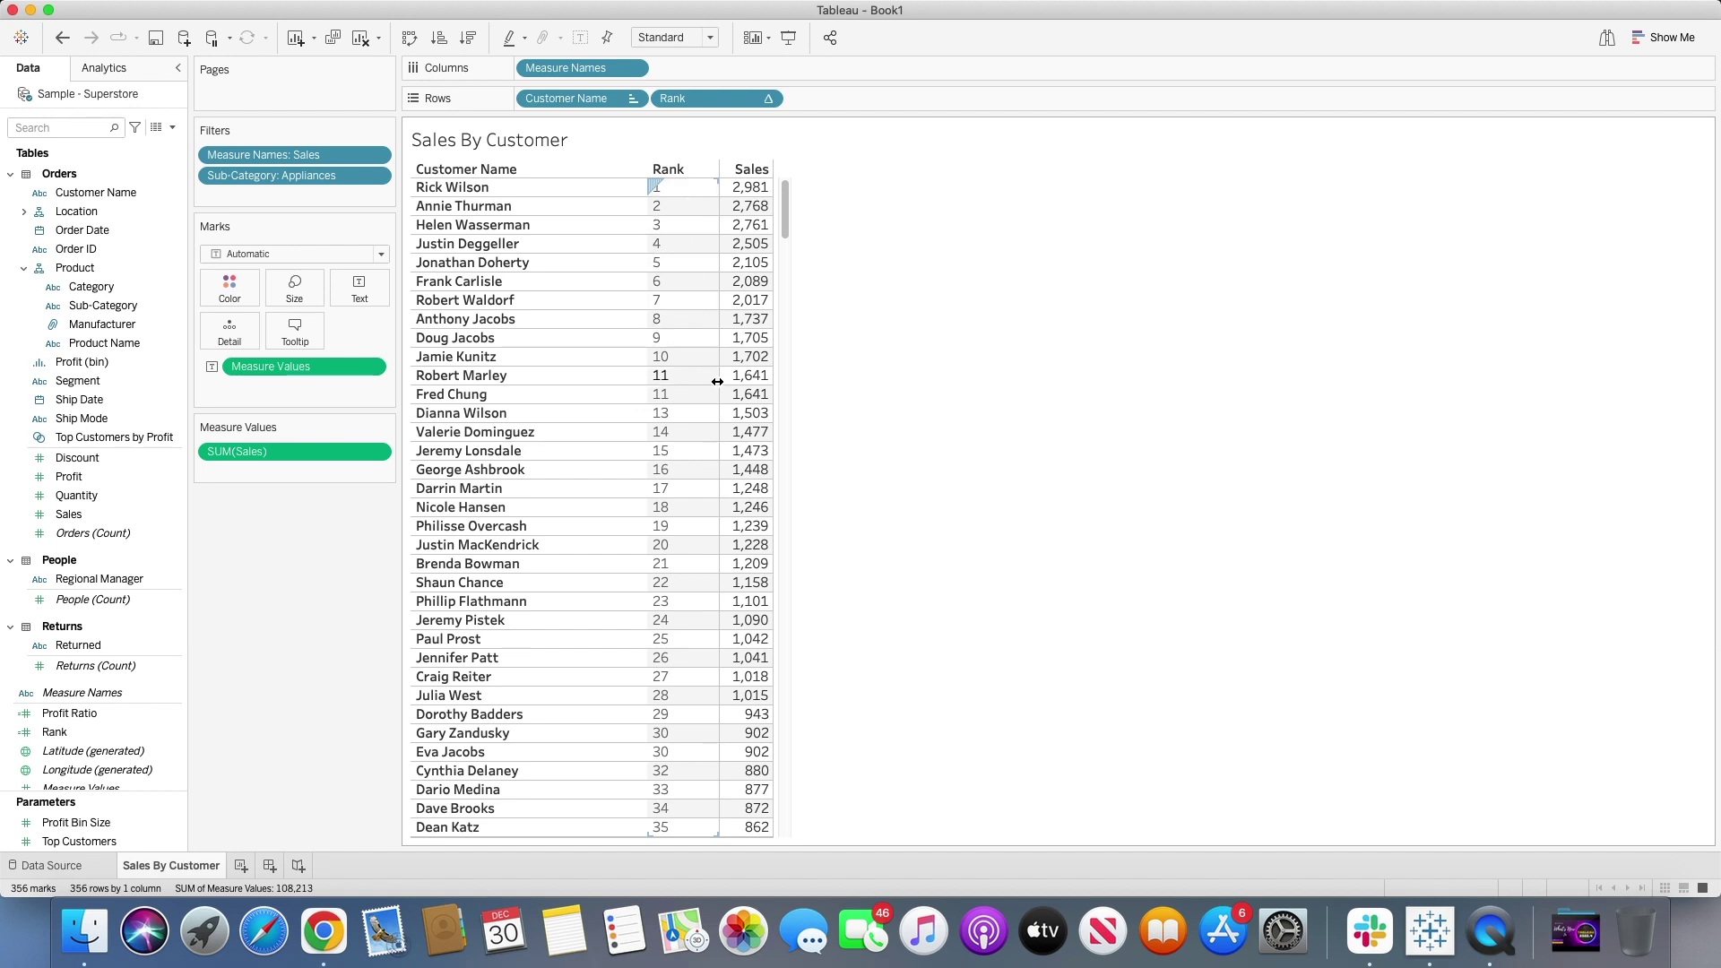
left_click(568, 379)
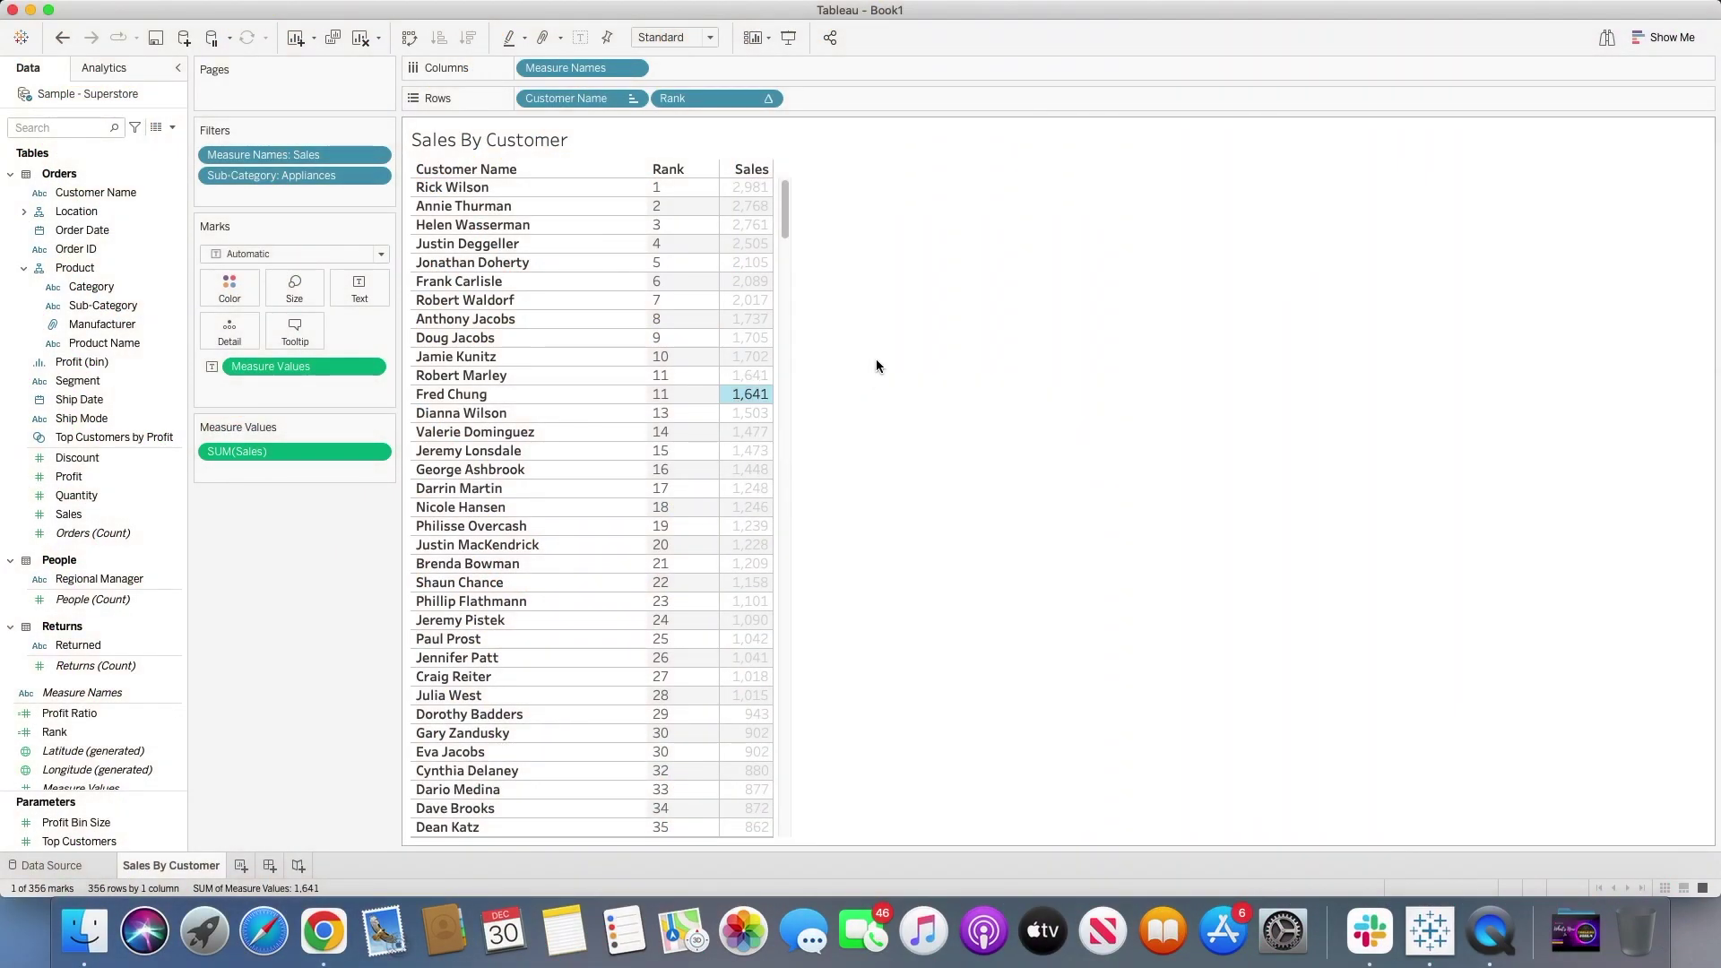
left_click(880, 355)
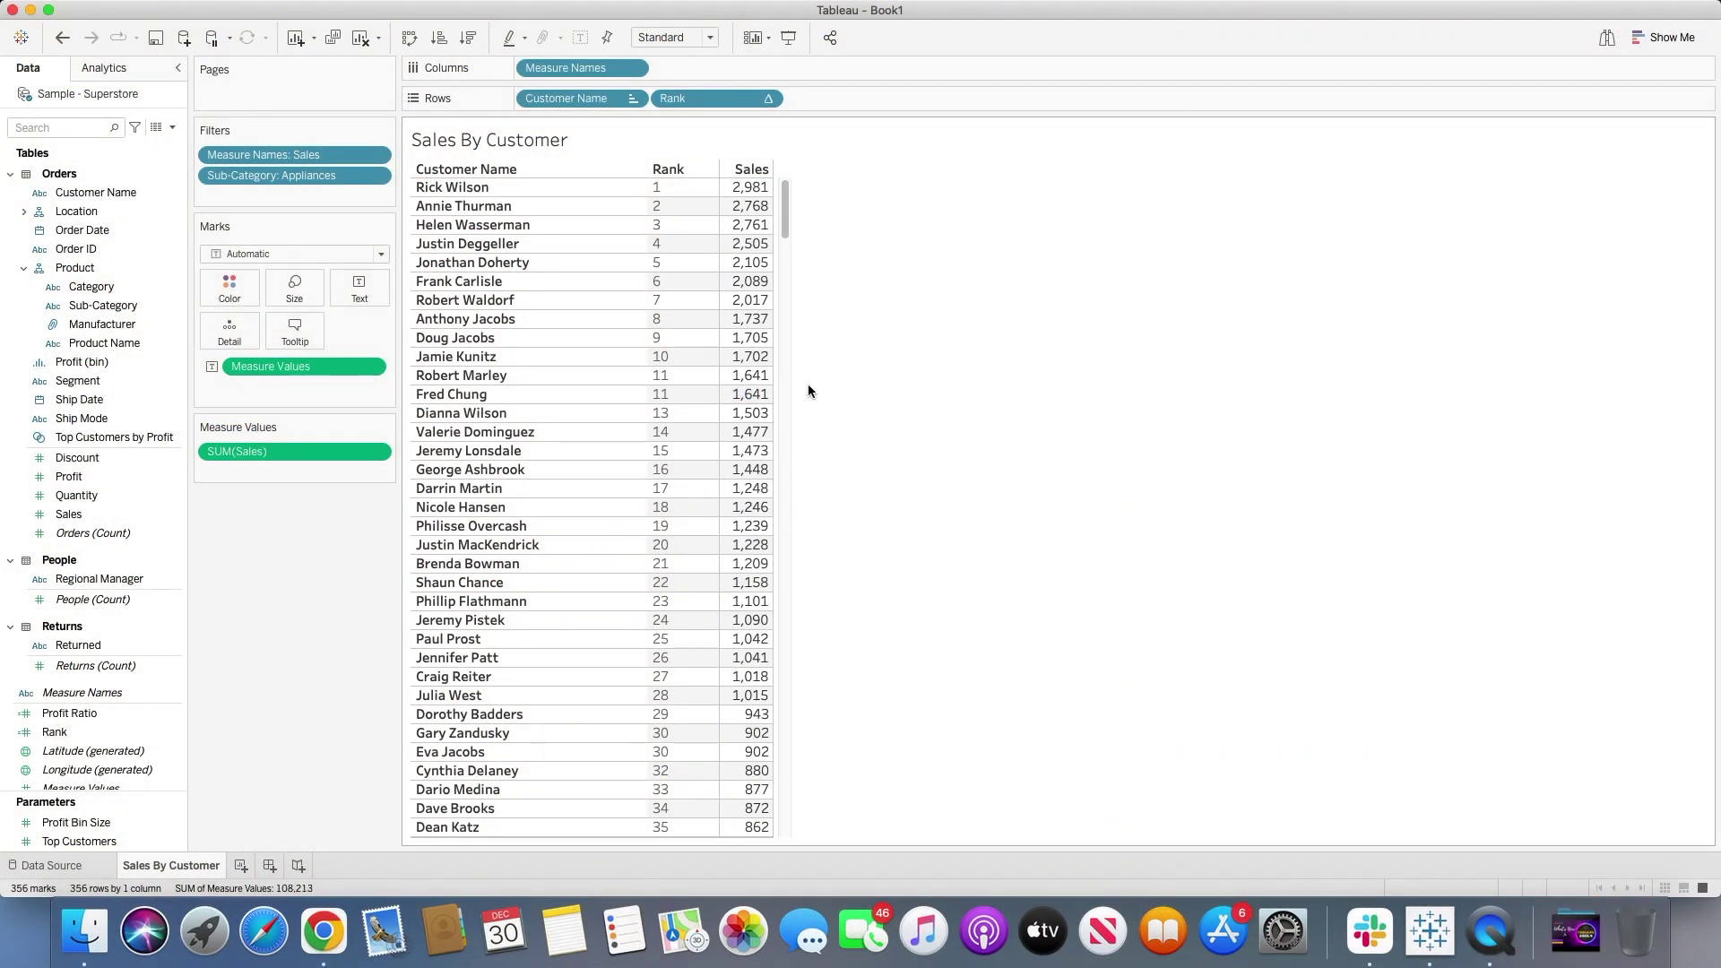
Start a new calculated field named RANKMODIFIED and insert the RANK_MODIFIED function in its formula
mouse_move(764, 395)
left_click(172, 127)
left_click(158, 140)
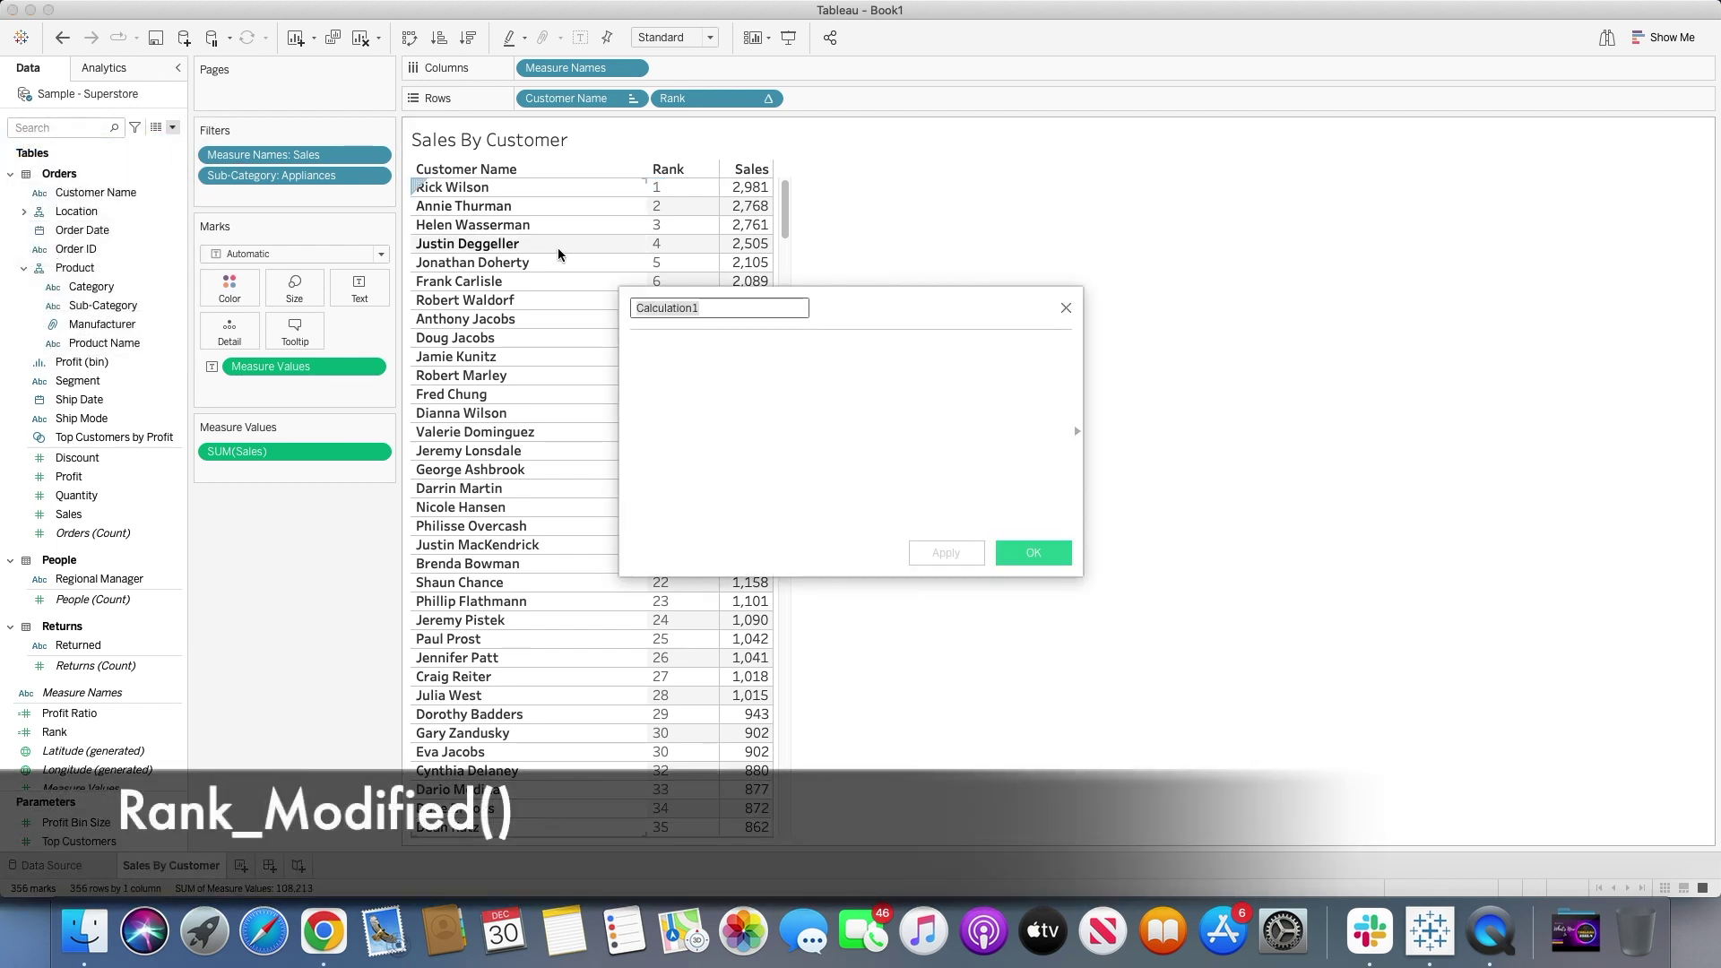
type("RANKMODIFIED")
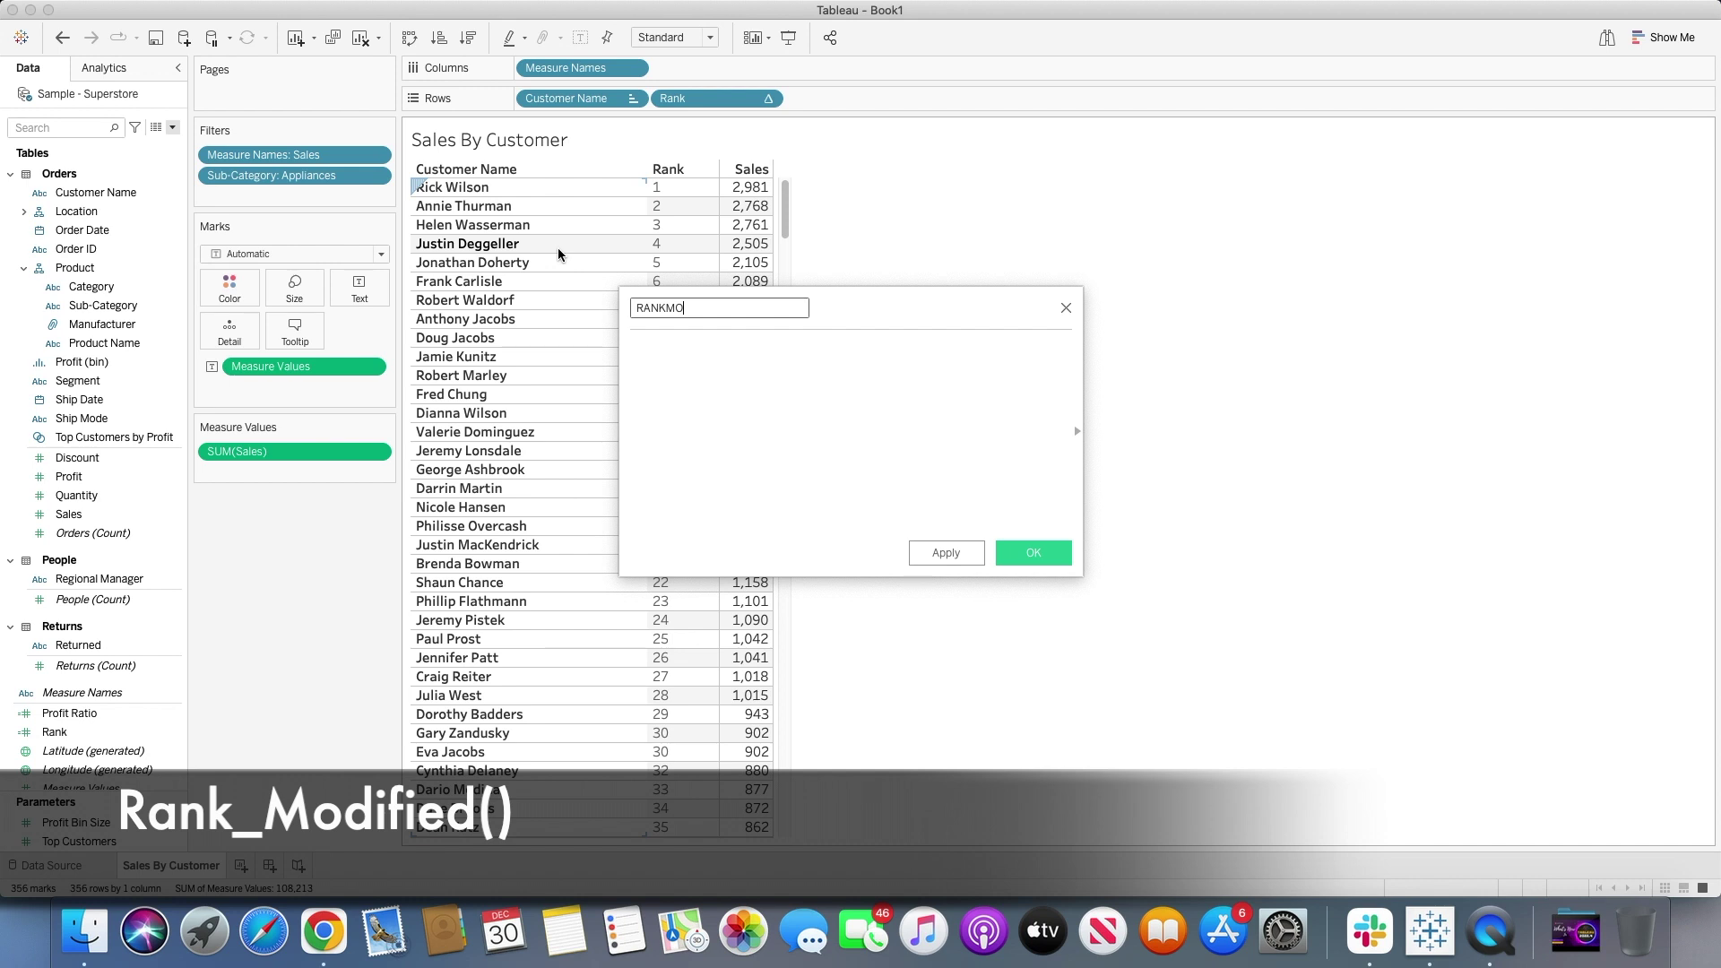
key("Tab")
type("rank_m")
scroll(558, 248, "down", 1)
key("Return")
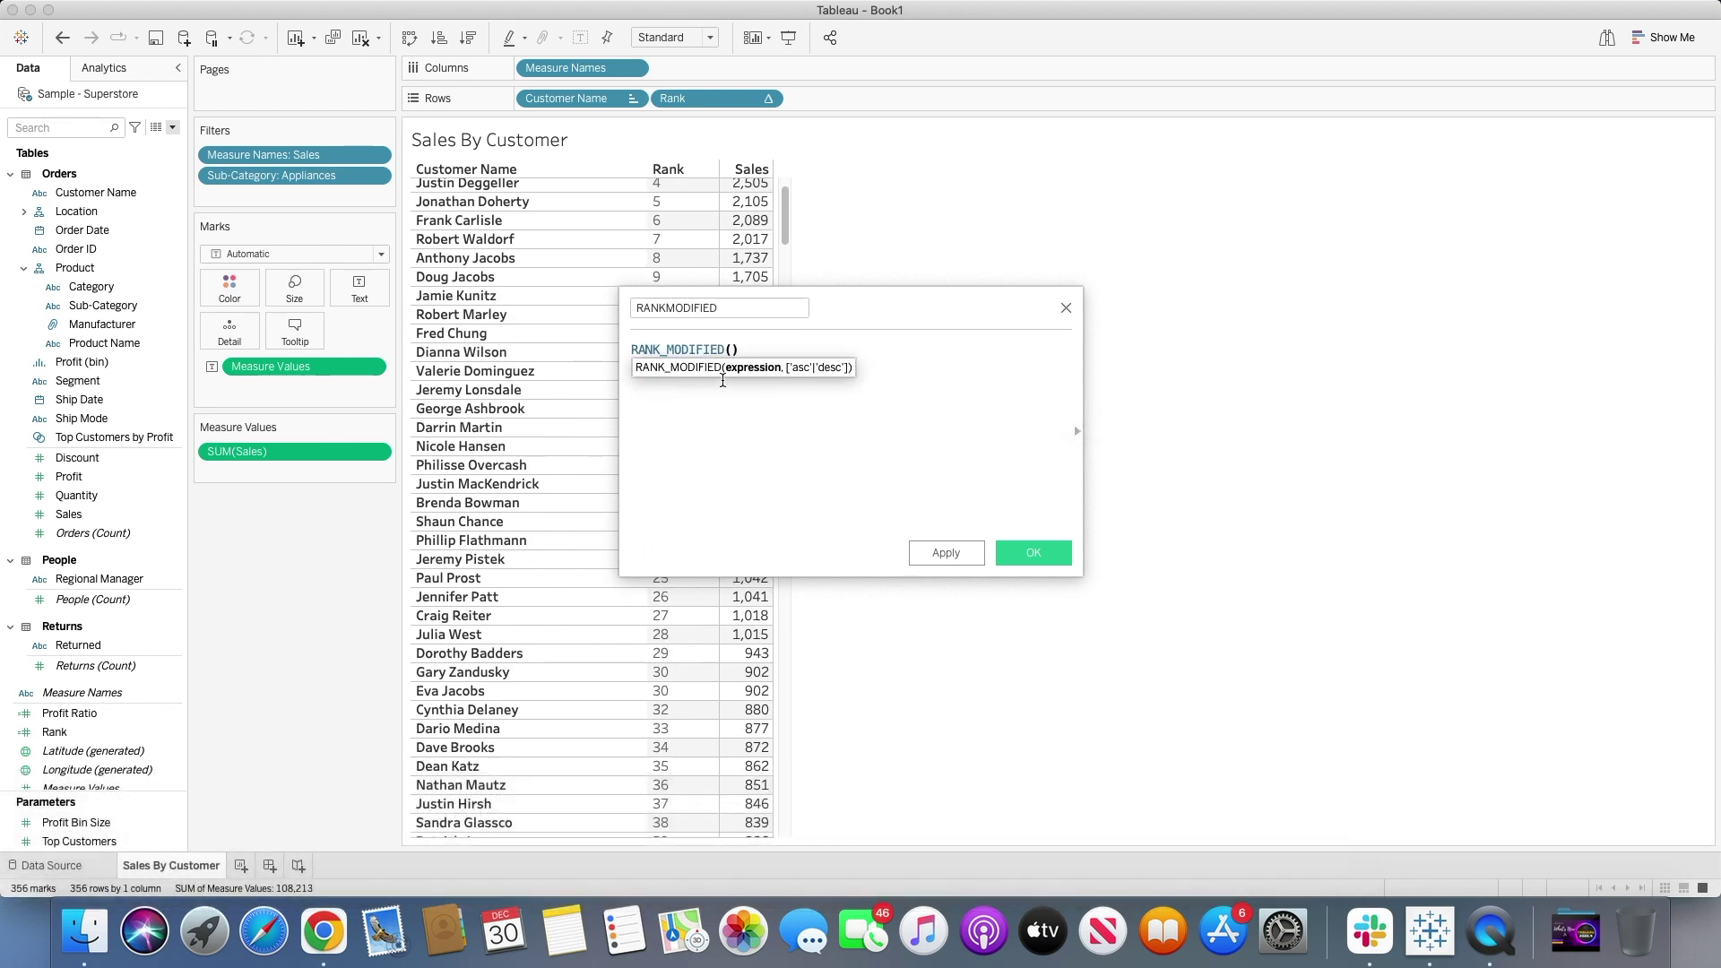
Complete the RANKMODIFIED formula with the arguments SUM([Sales]) and 'DESC', and save the field
type("SUM(SALES")
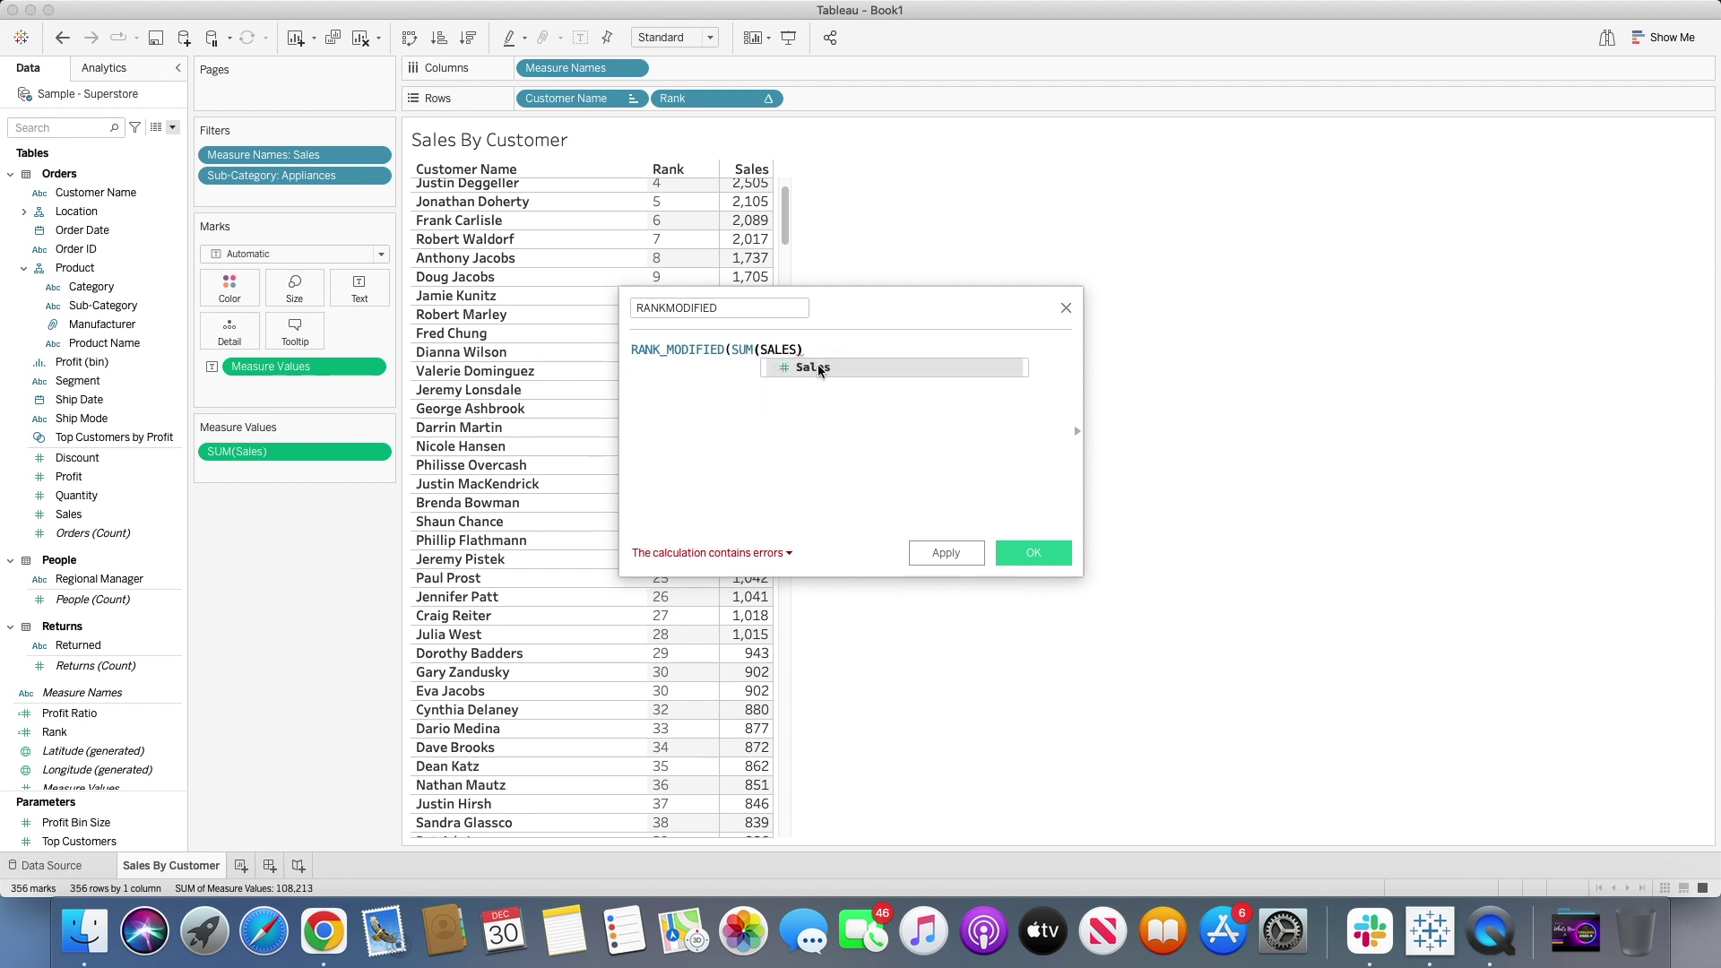
left_click(821, 367)
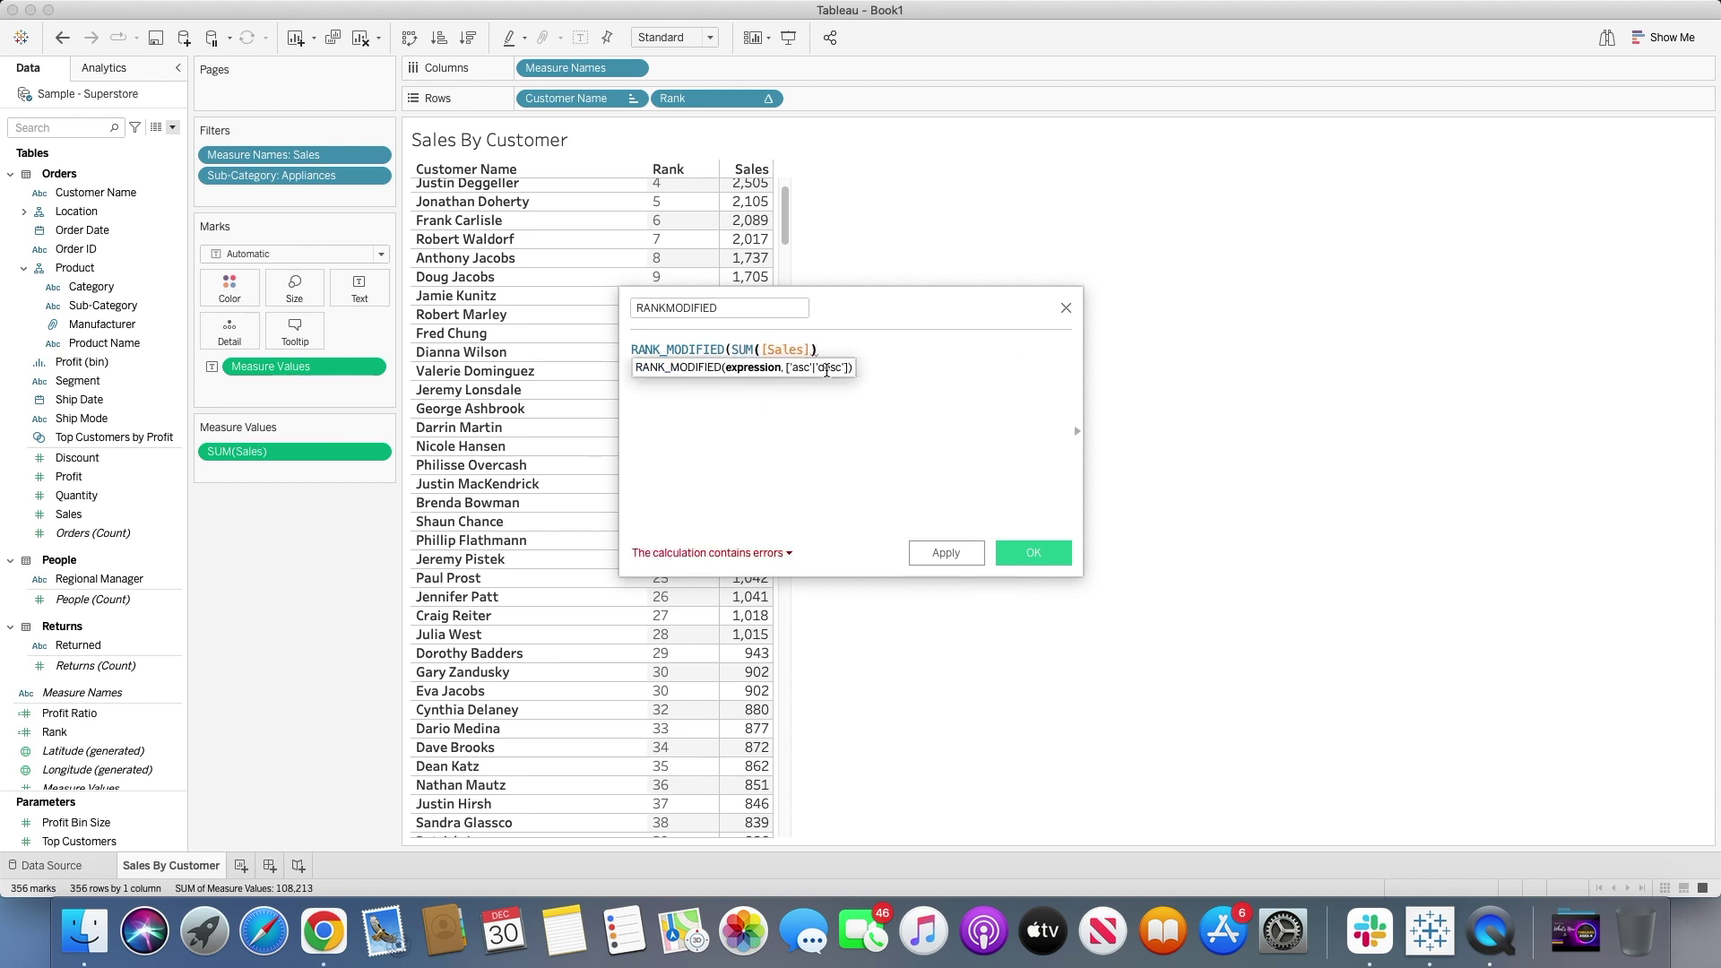
type(",D")
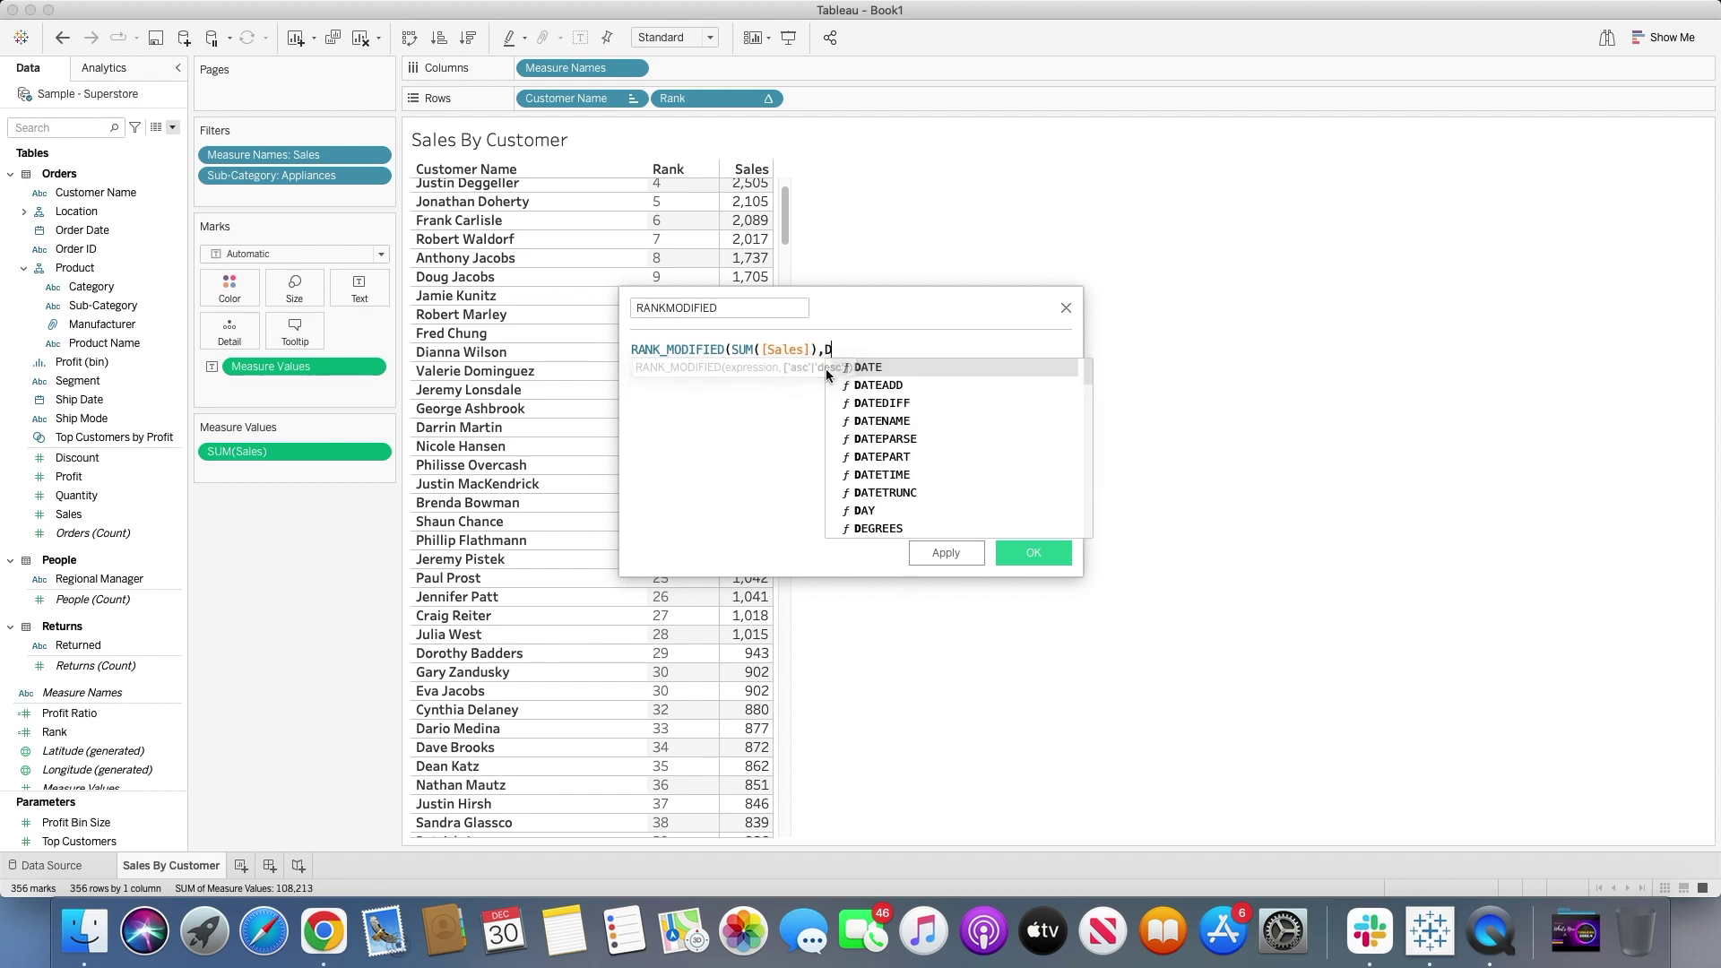
type("ESC)")
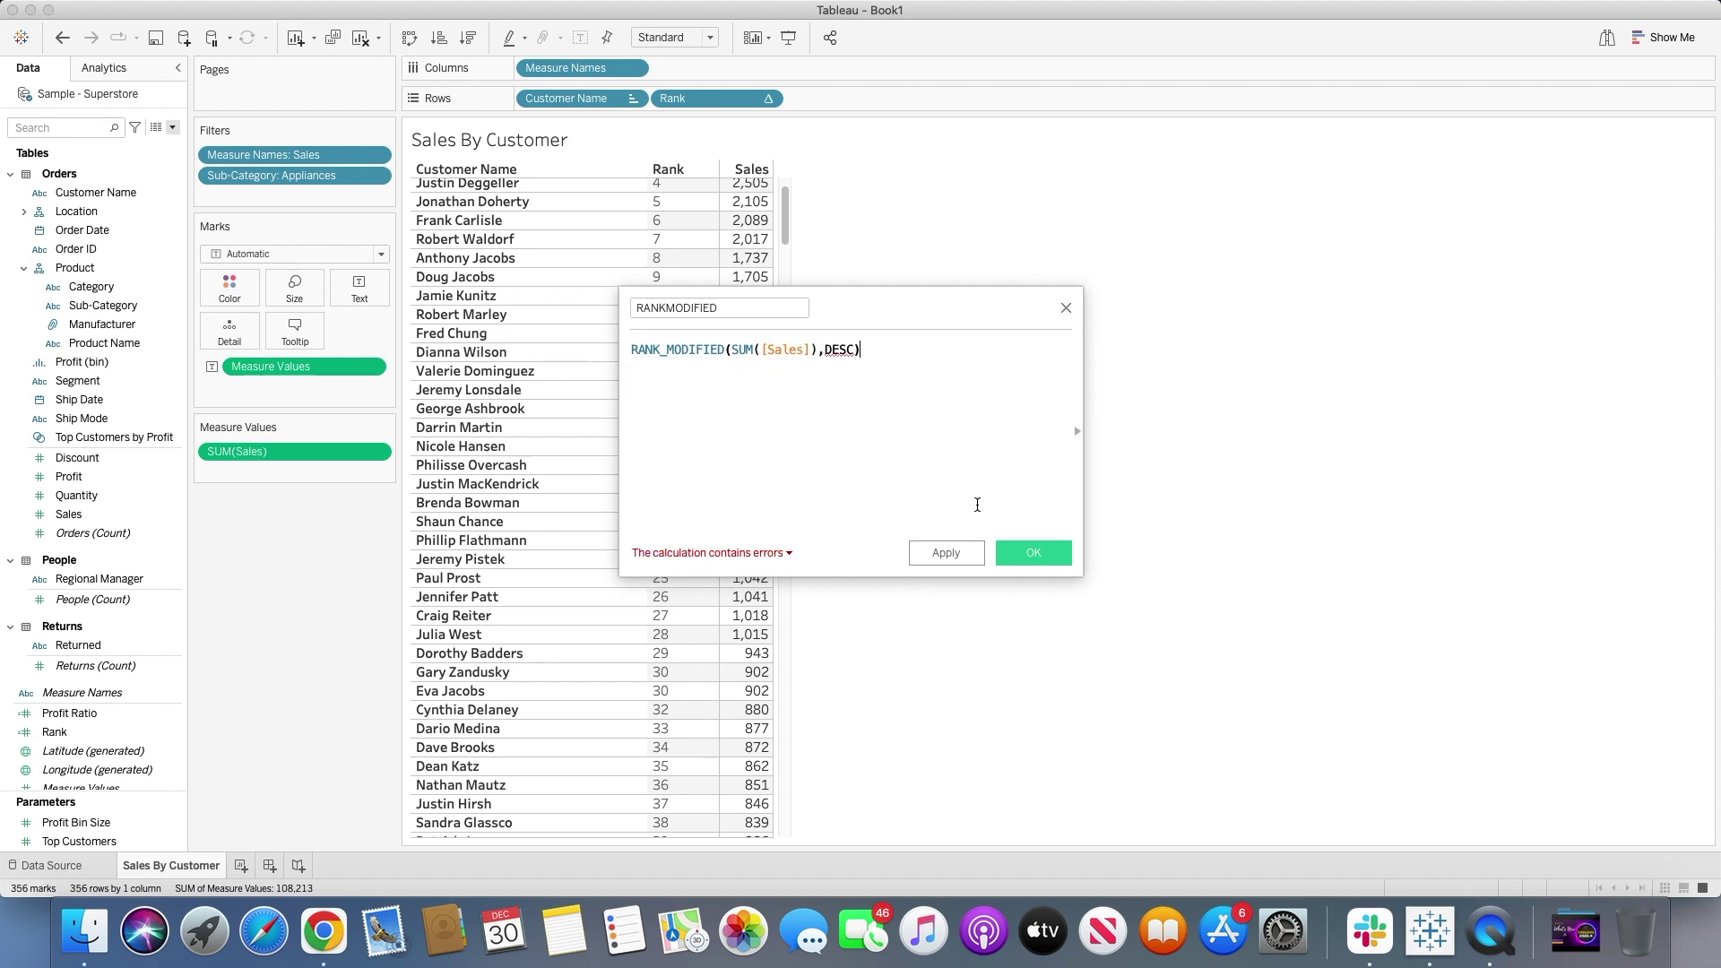
left_click(855, 350)
type("'")
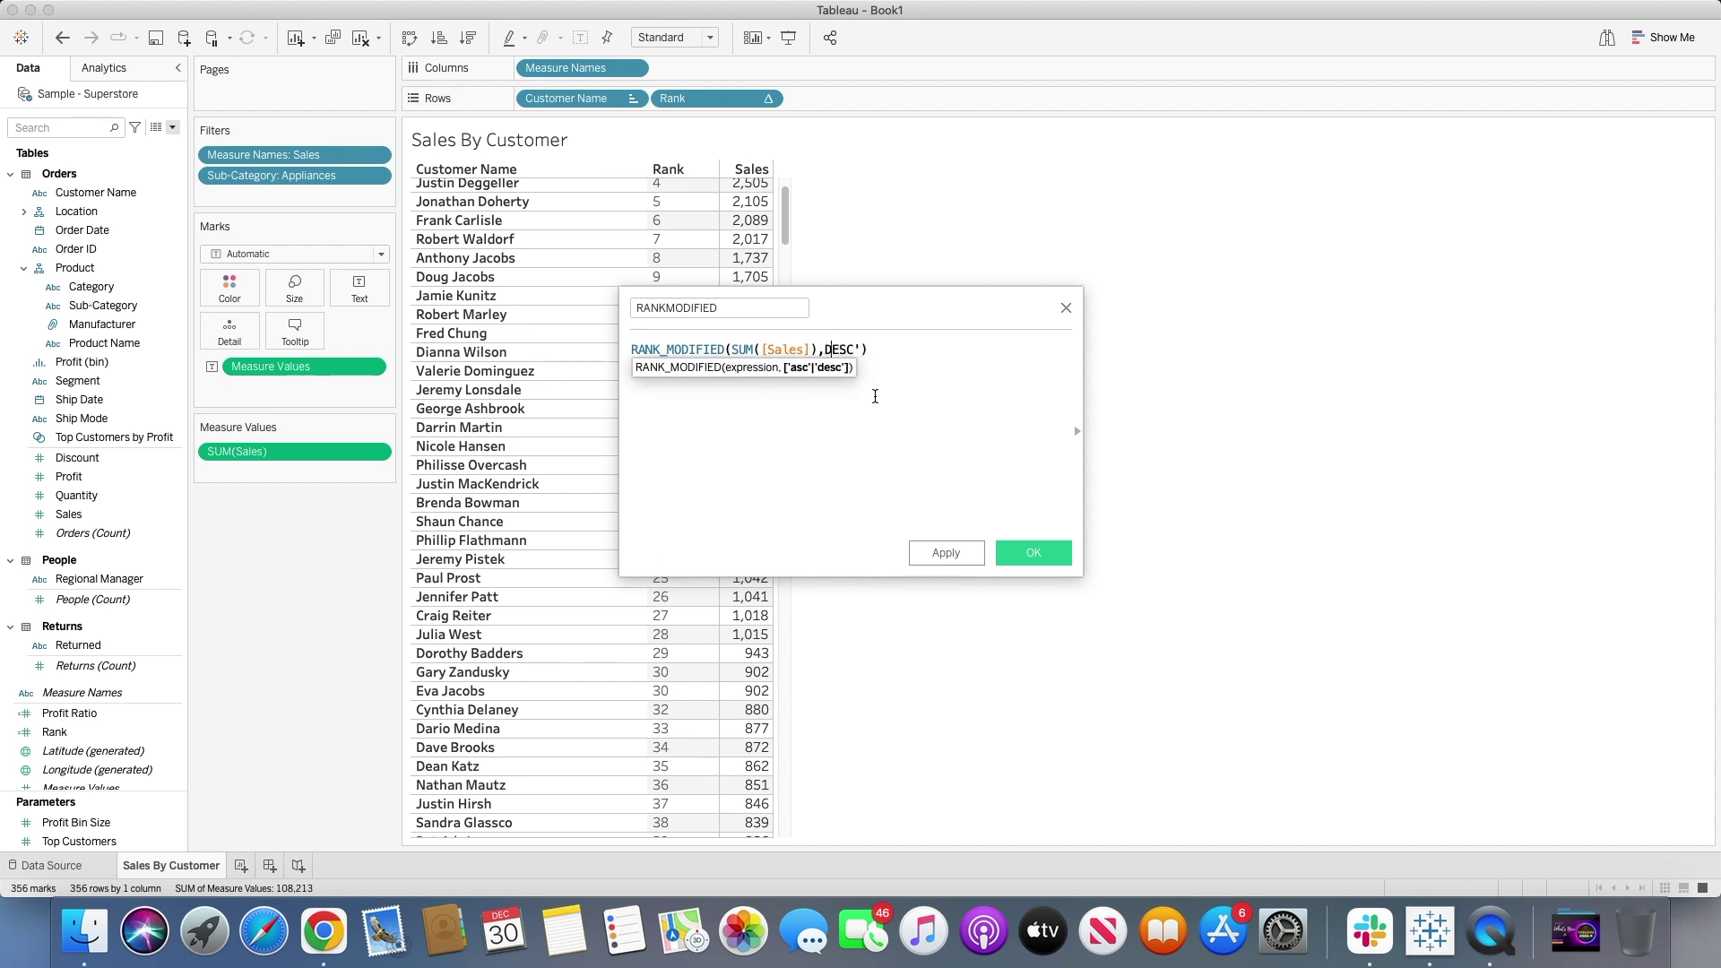
type(" '")
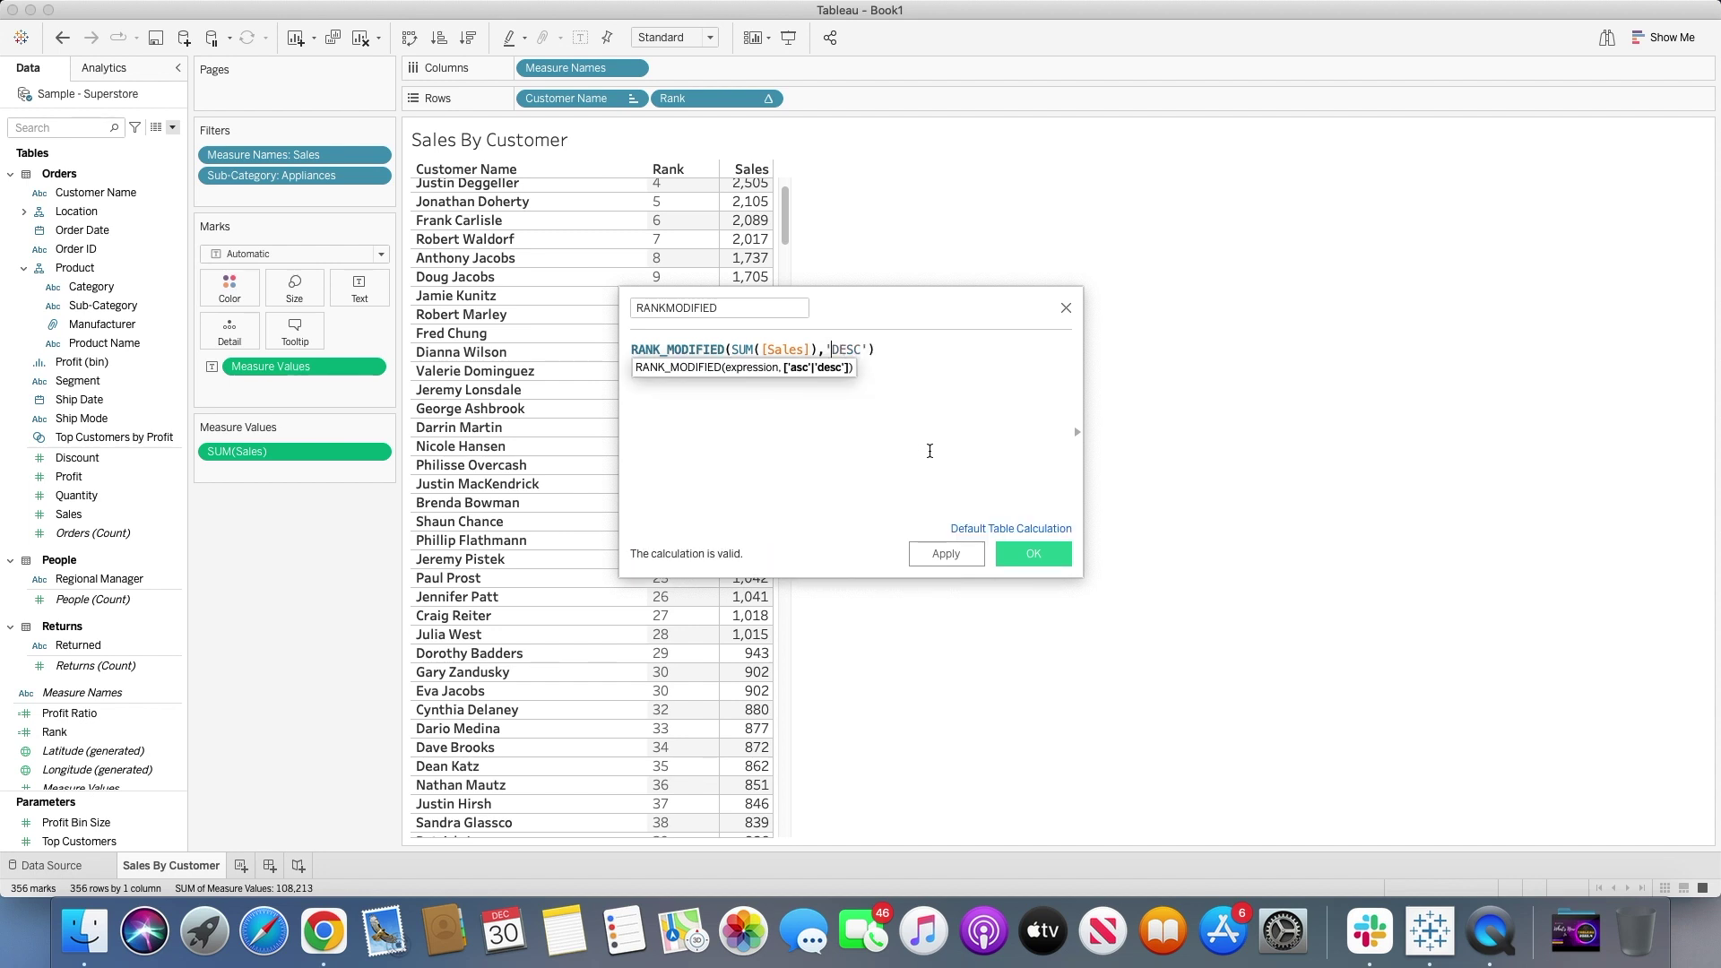
left_click(1022, 548)
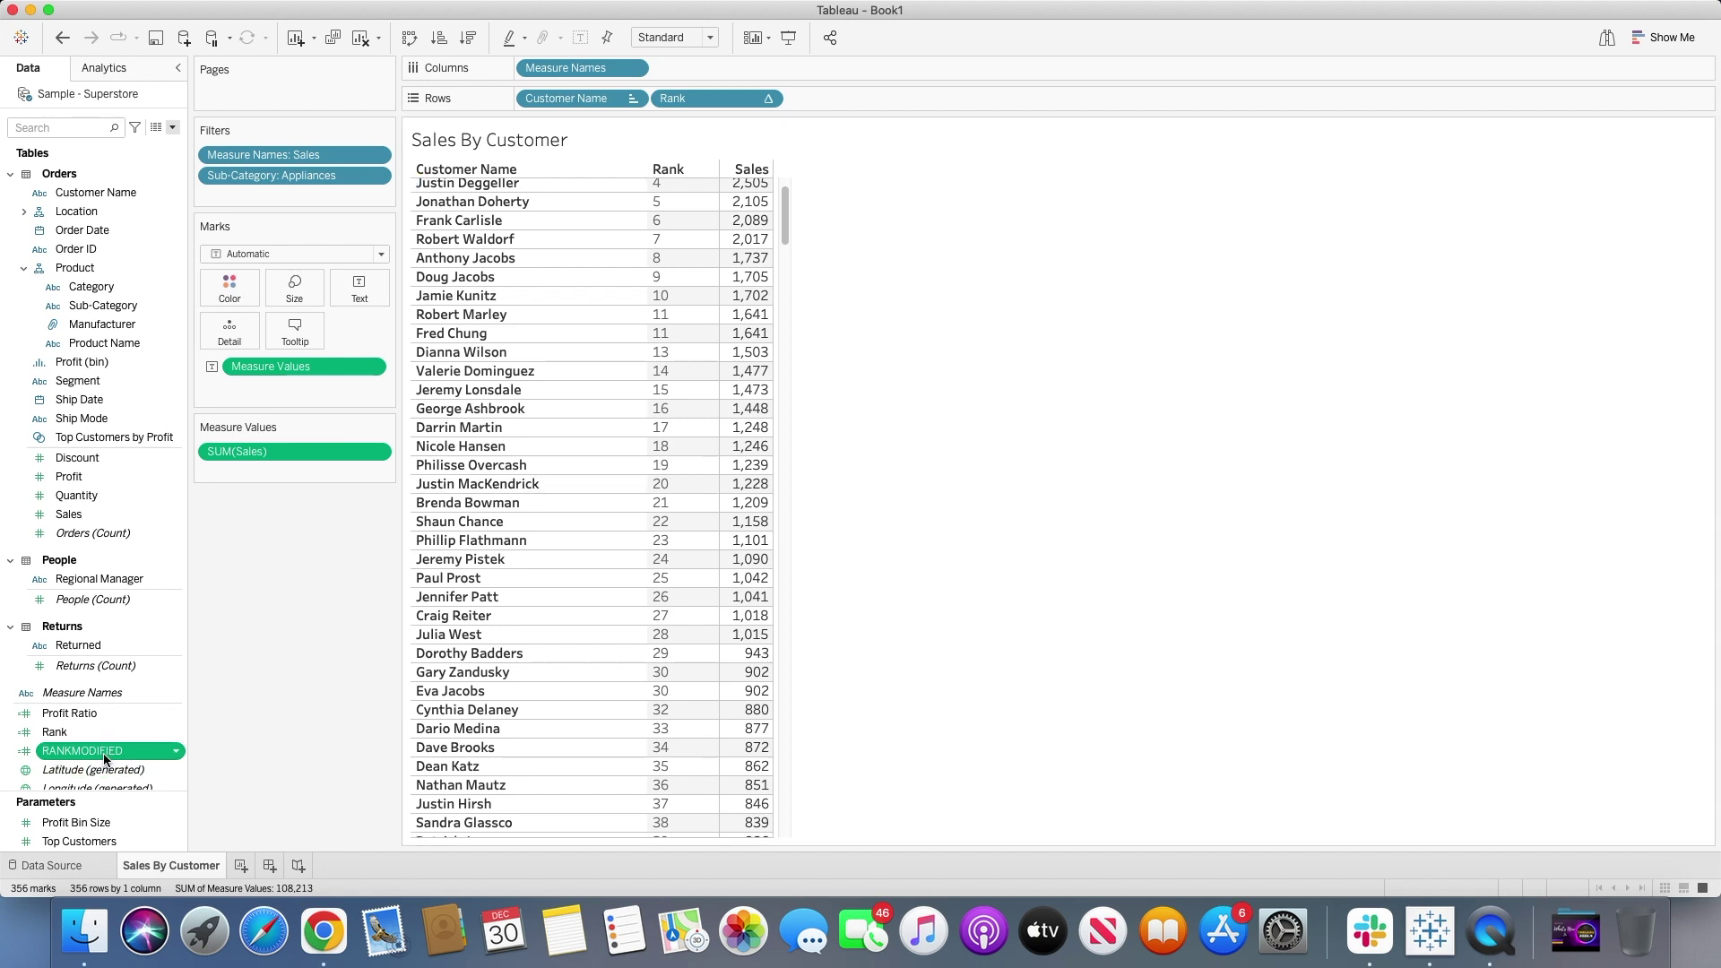
Add the RANKMODIFIED field to the rows after Rank and make it discrete
left_click_drag(102, 759, 851, 99)
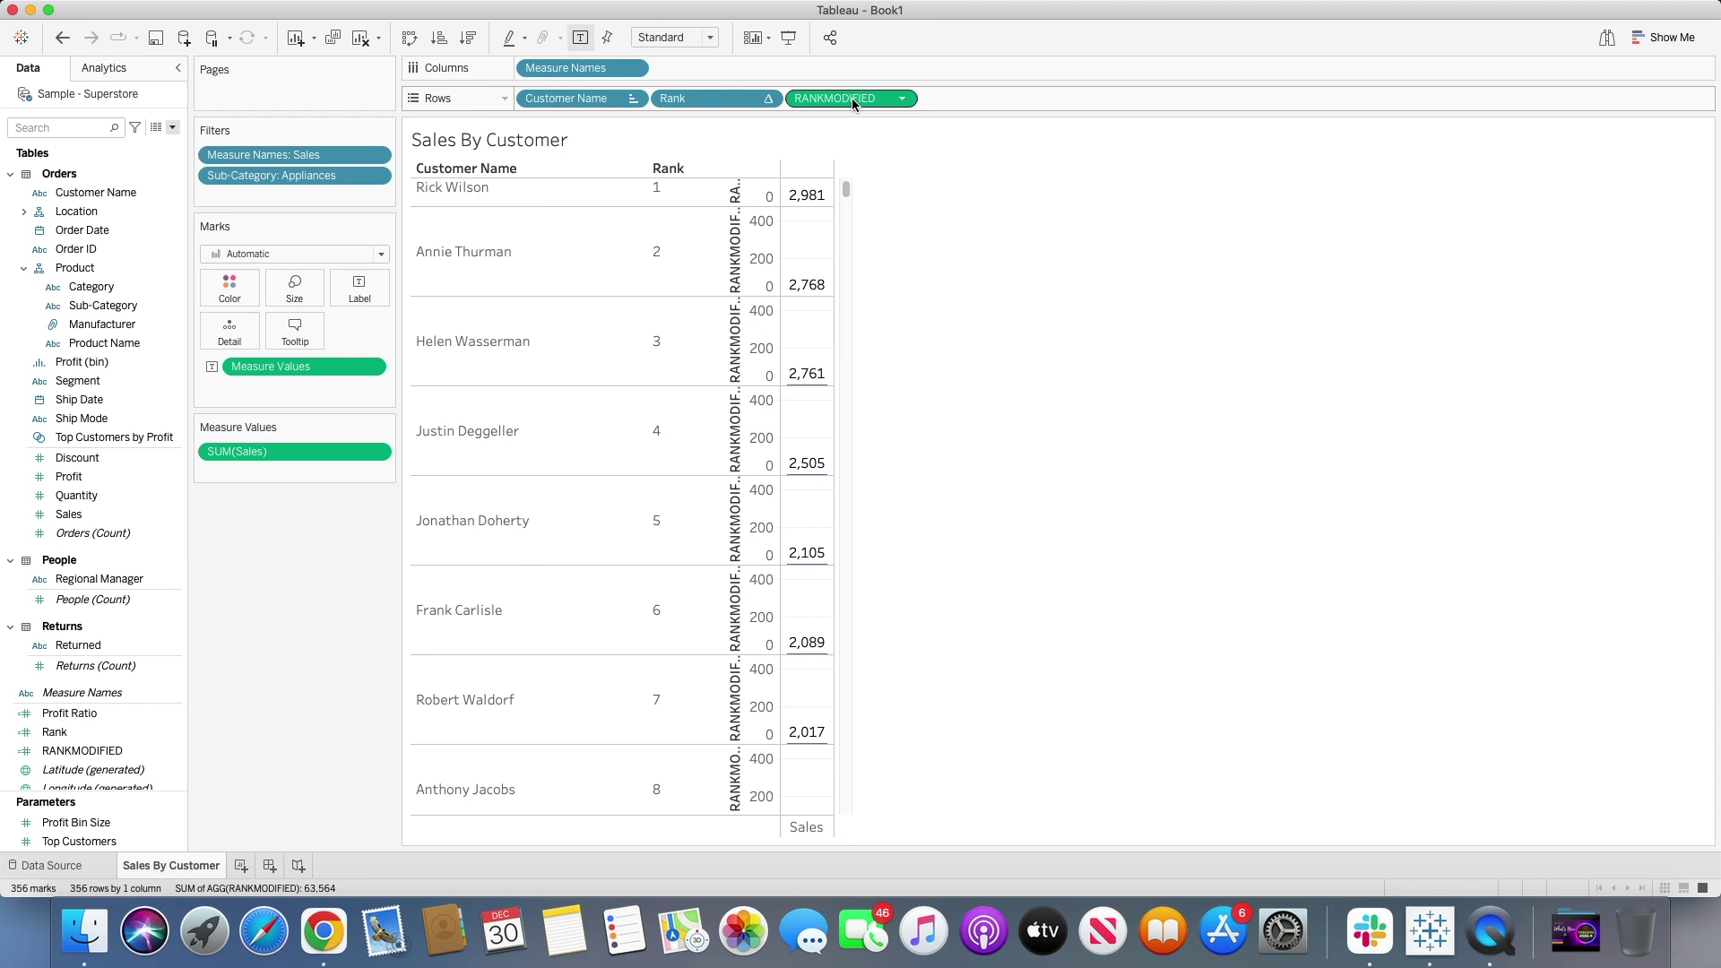
left_click(903, 99)
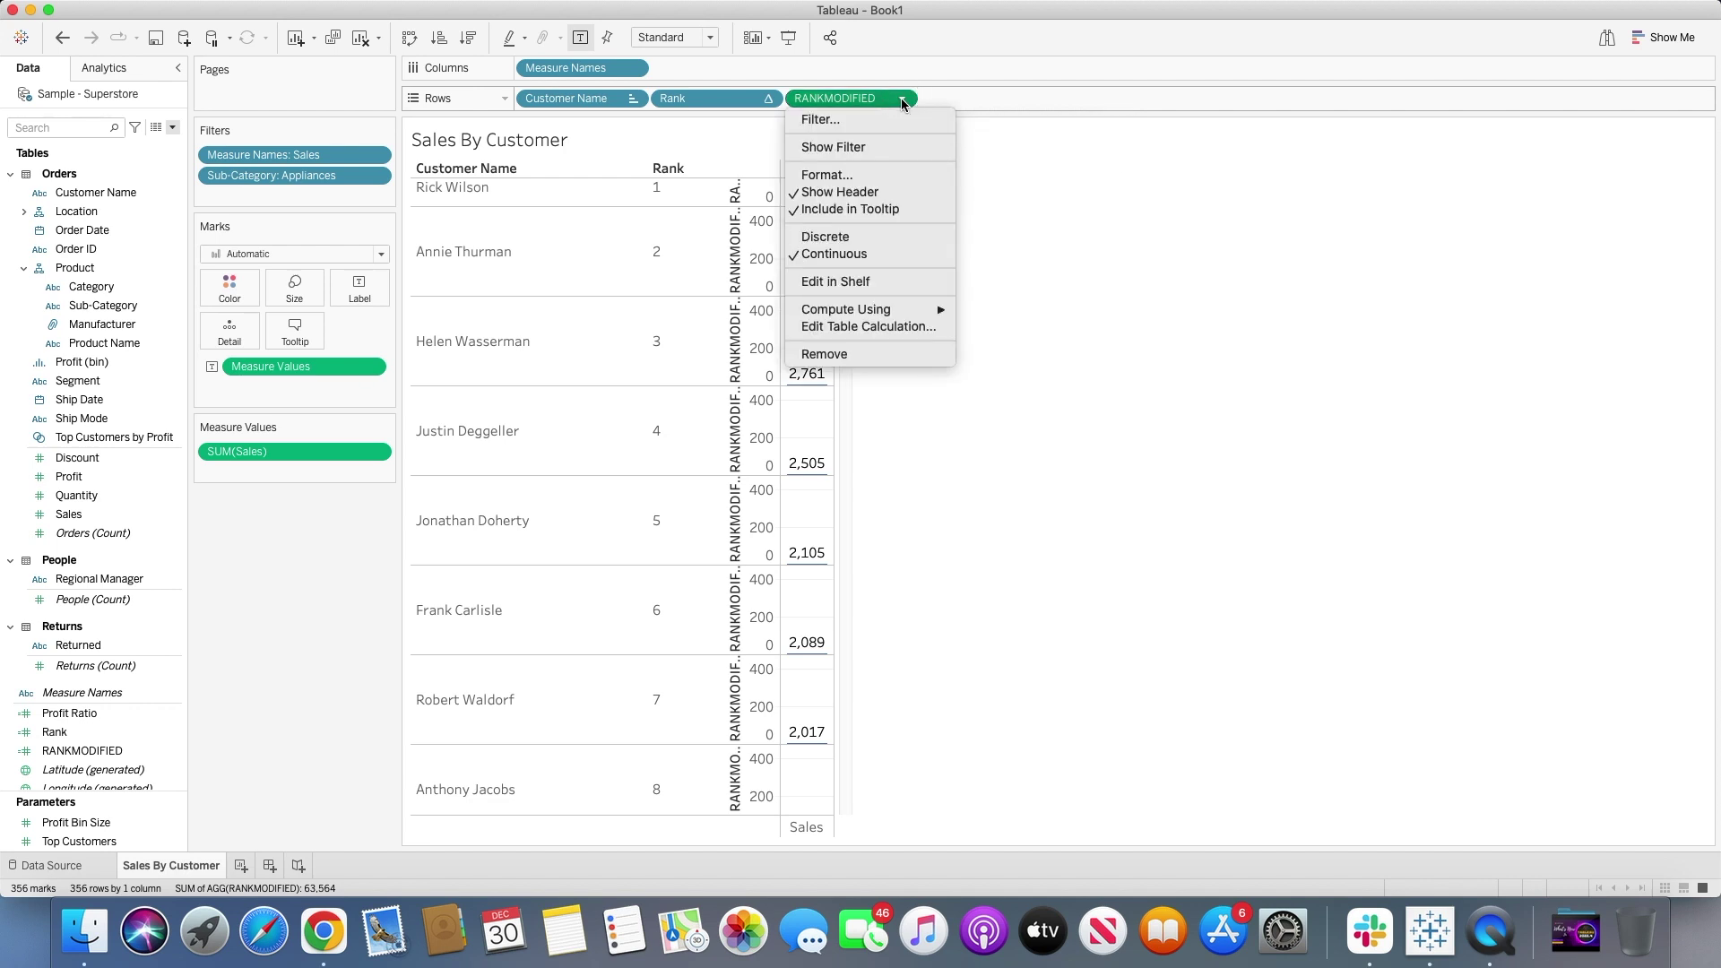
left_click(823, 236)
scroll(823, 240, "down", 15)
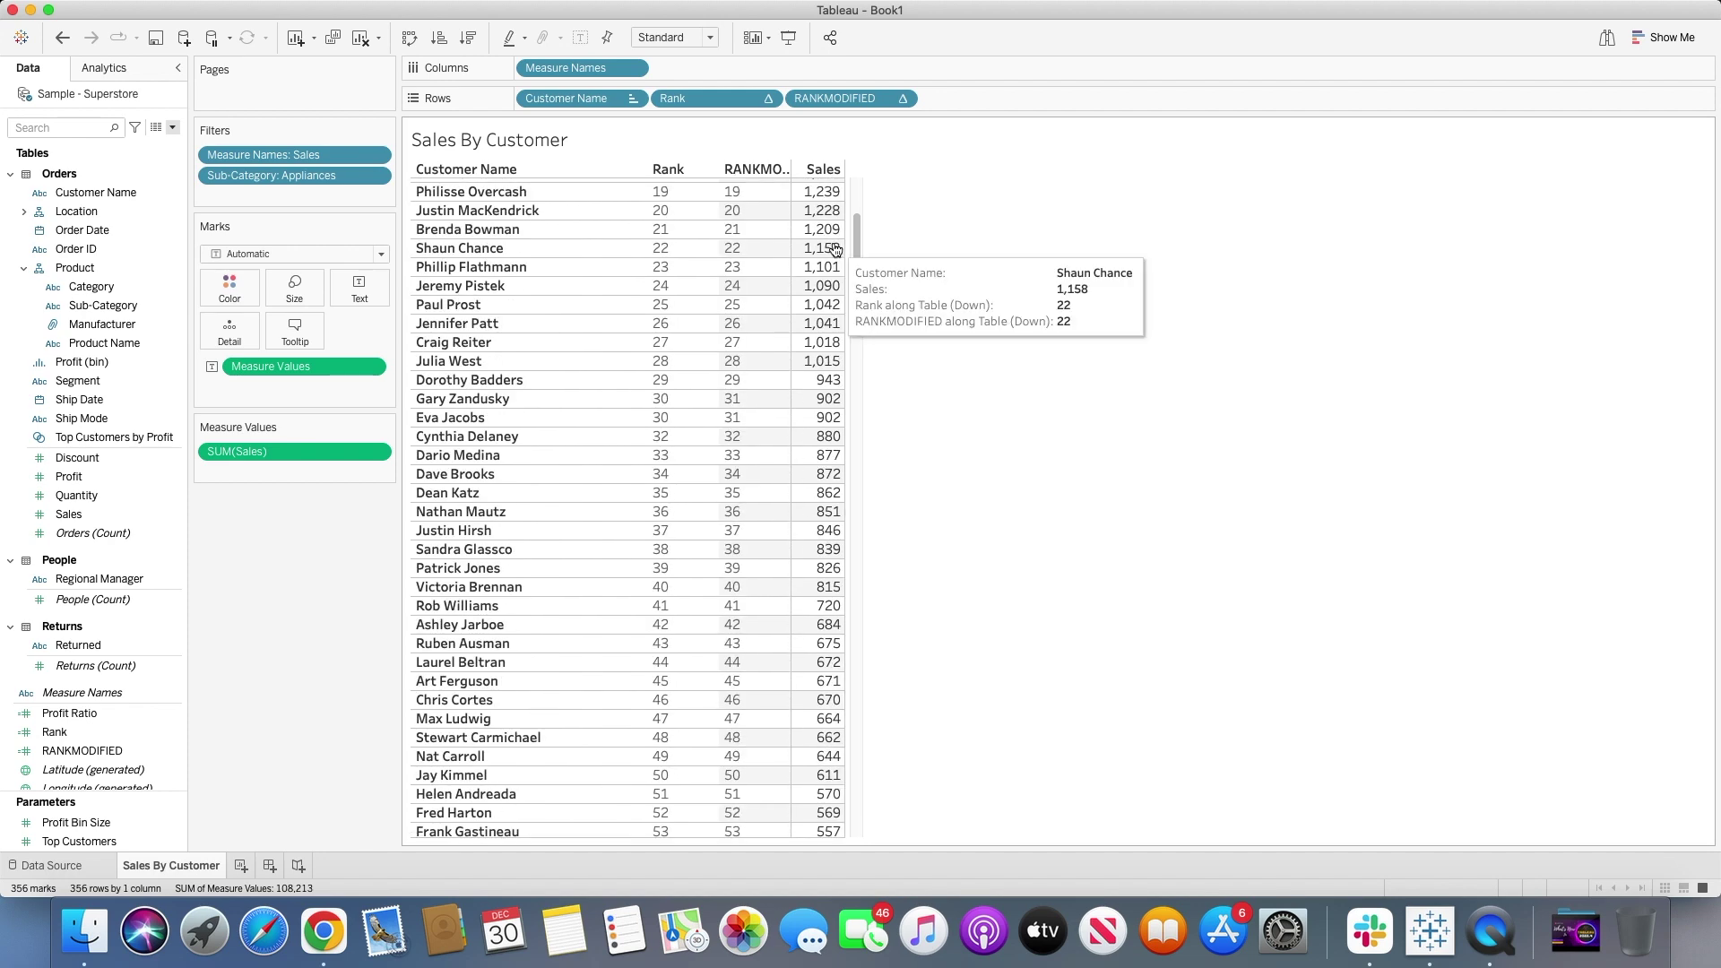
left_click_drag(858, 311, 867, 172)
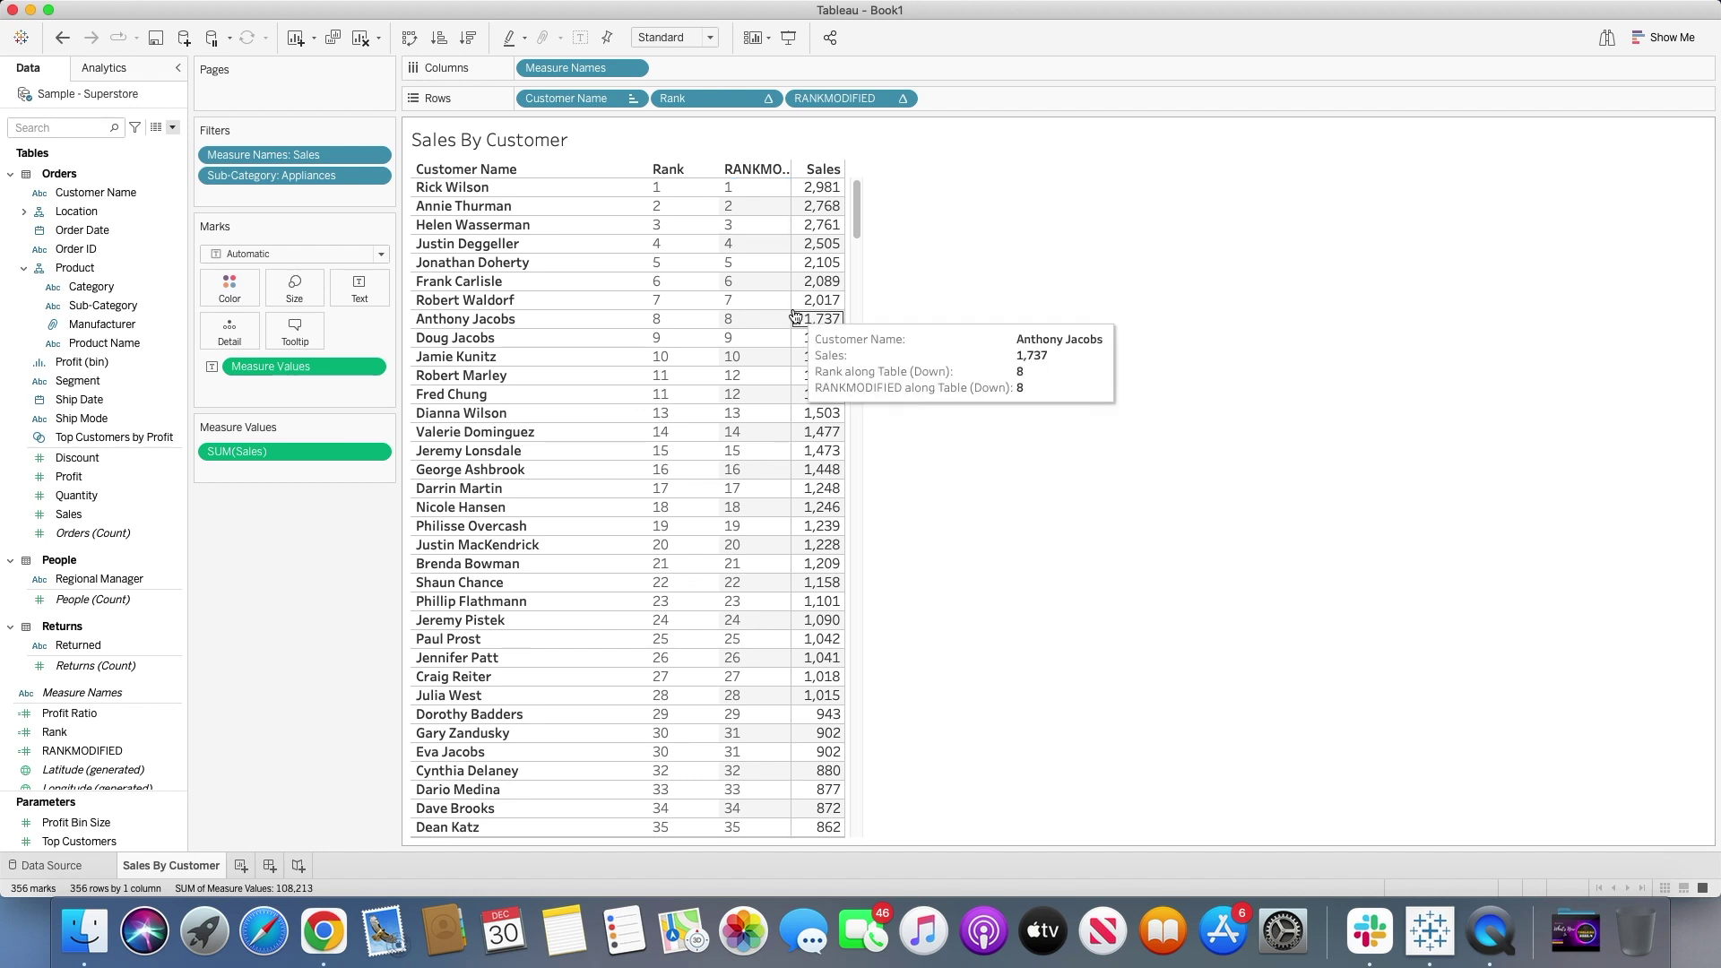
mouse_move(833, 387)
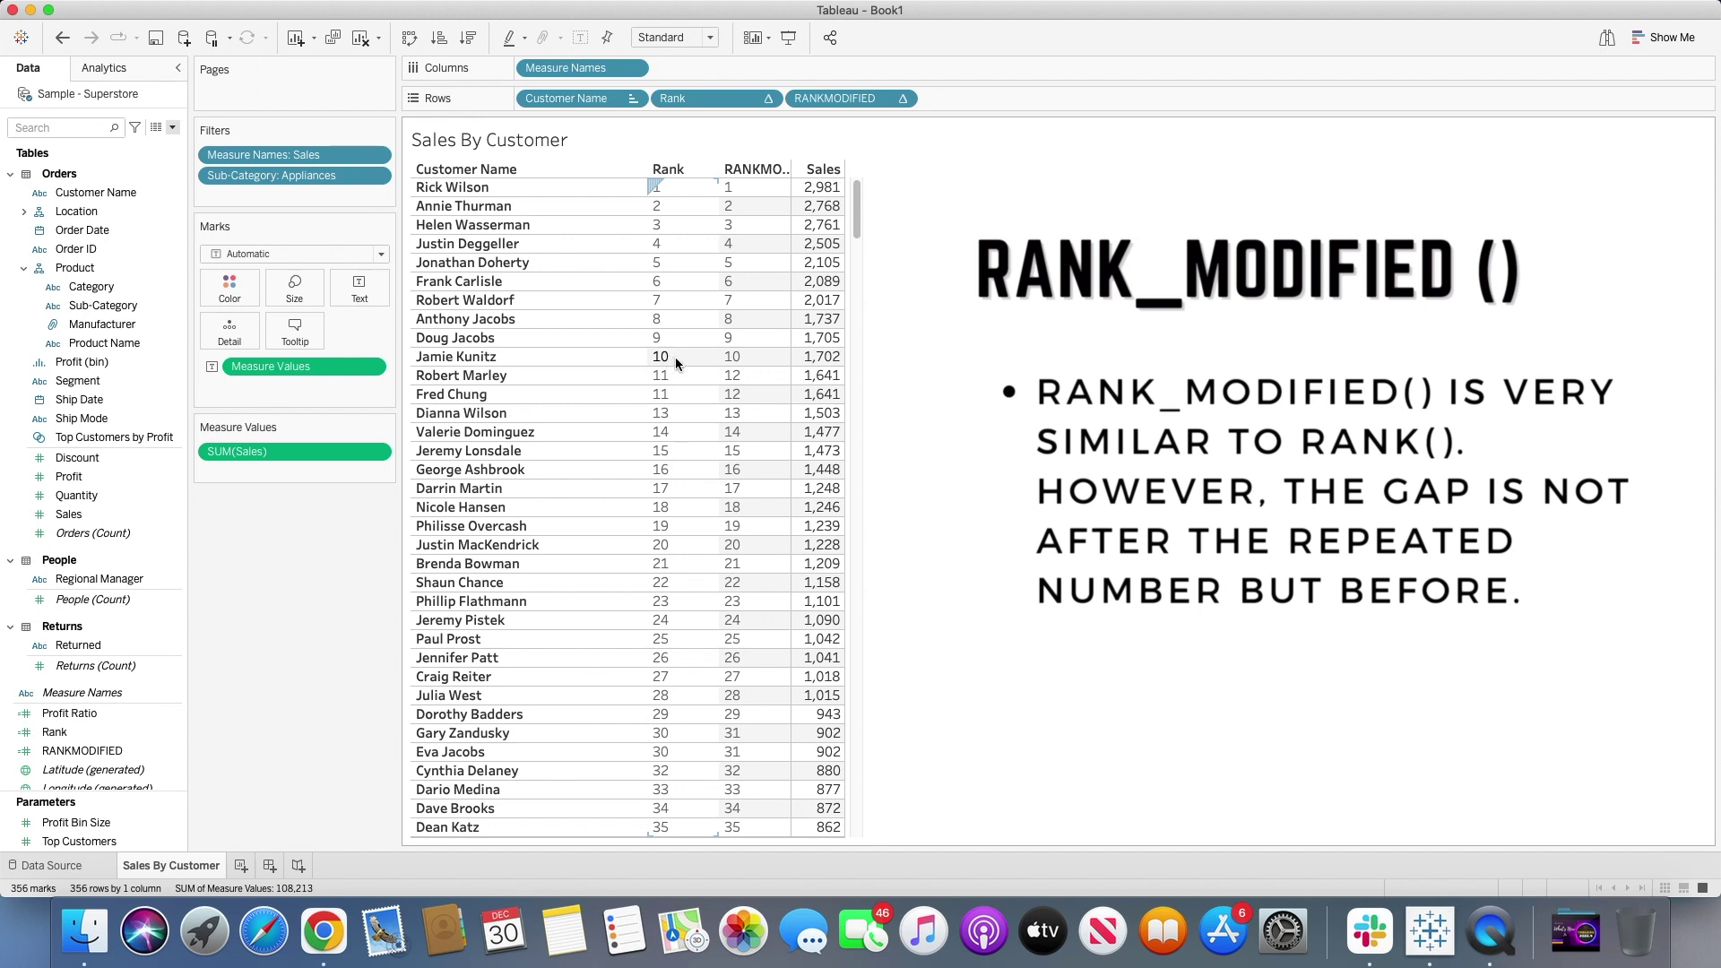
mouse_move(830, 399)
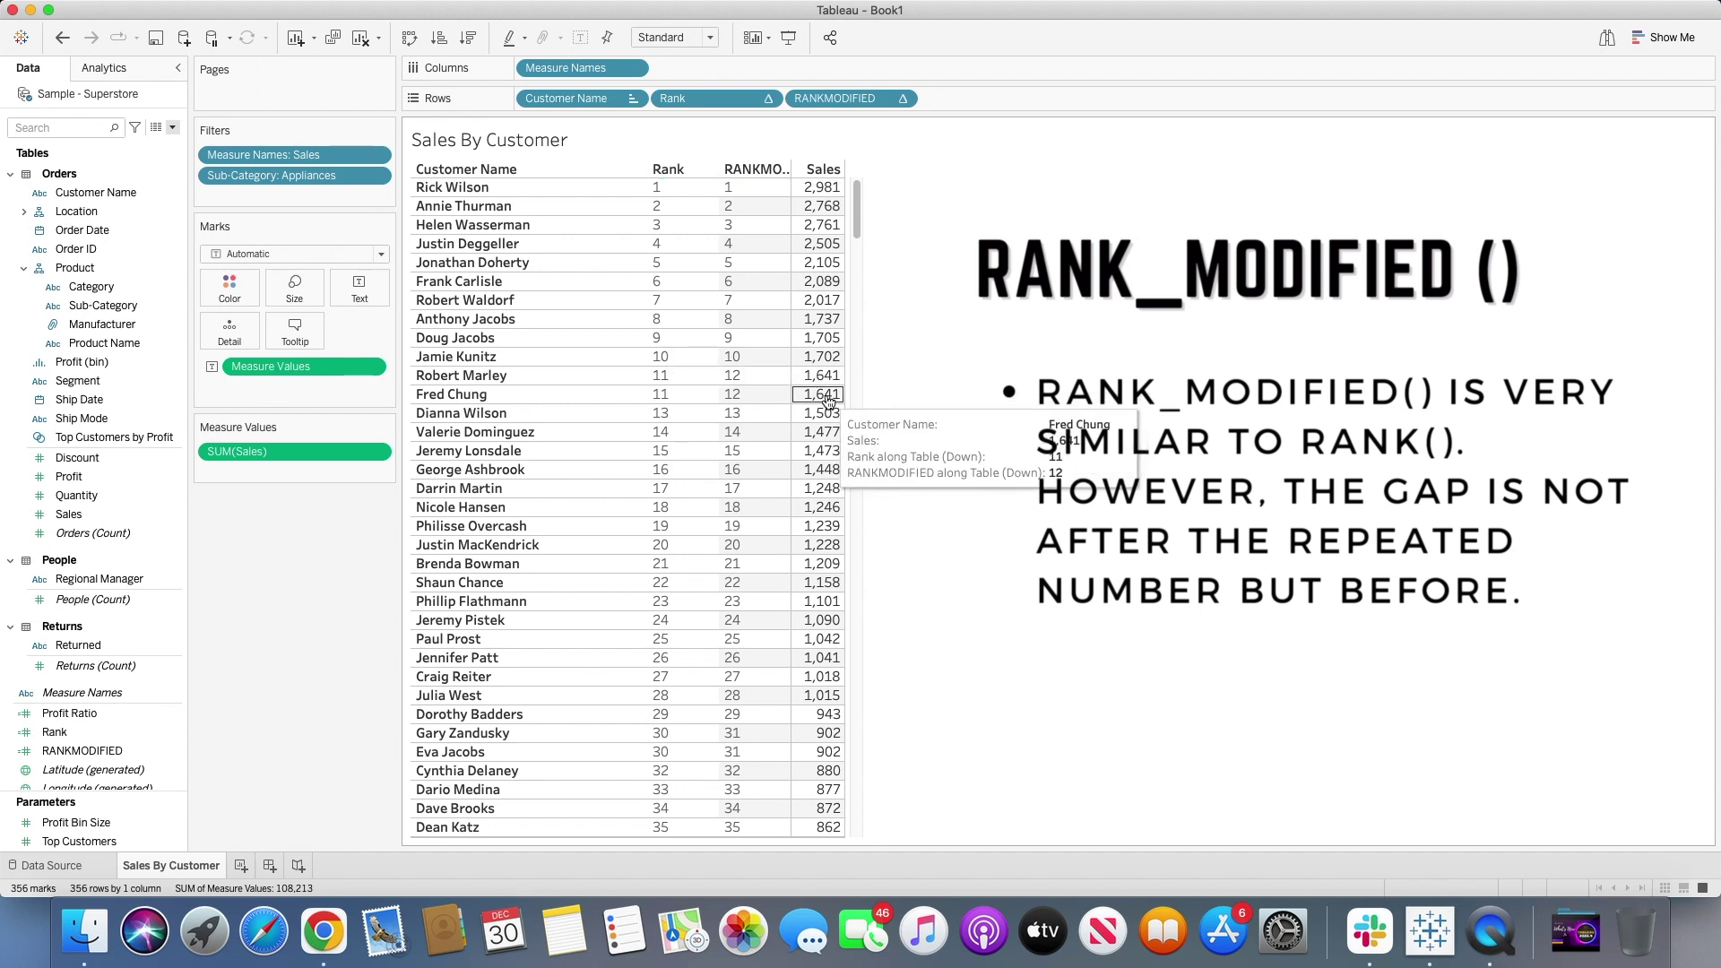
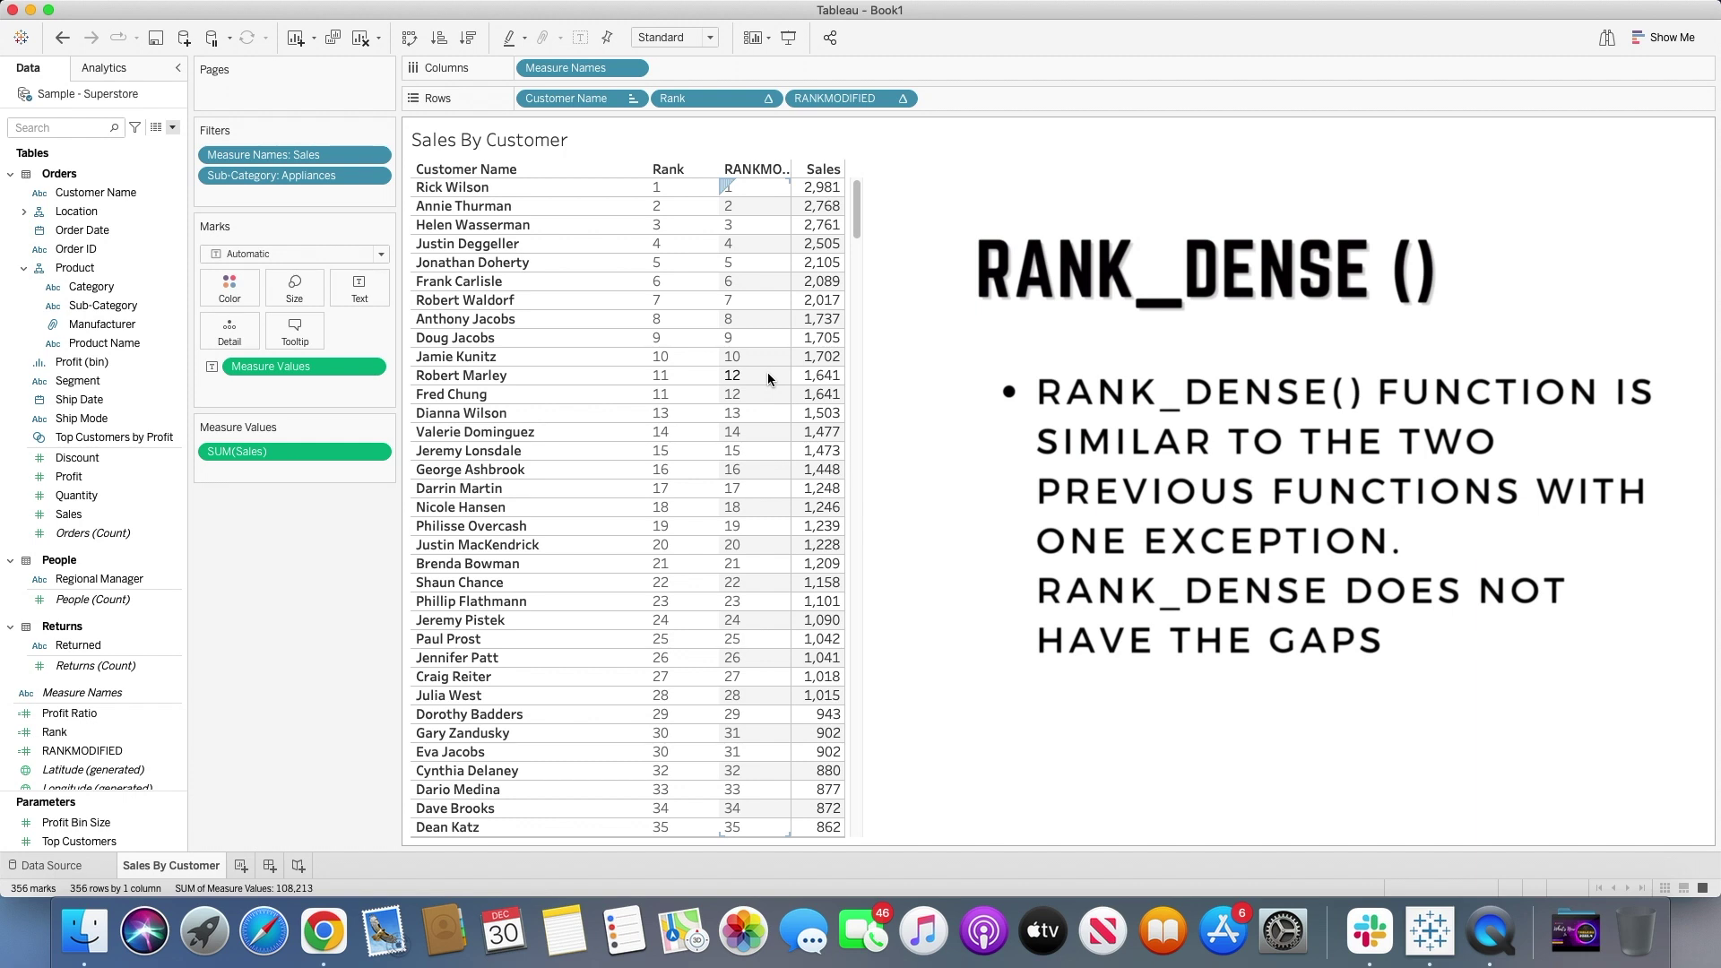
Start a new calculated field named RANK DENSE and insert the RANK_DENSE function in its formula
left_click(173, 128)
left_click(146, 144)
type("RANK DENSE")
key("Tab")
type("RANK")
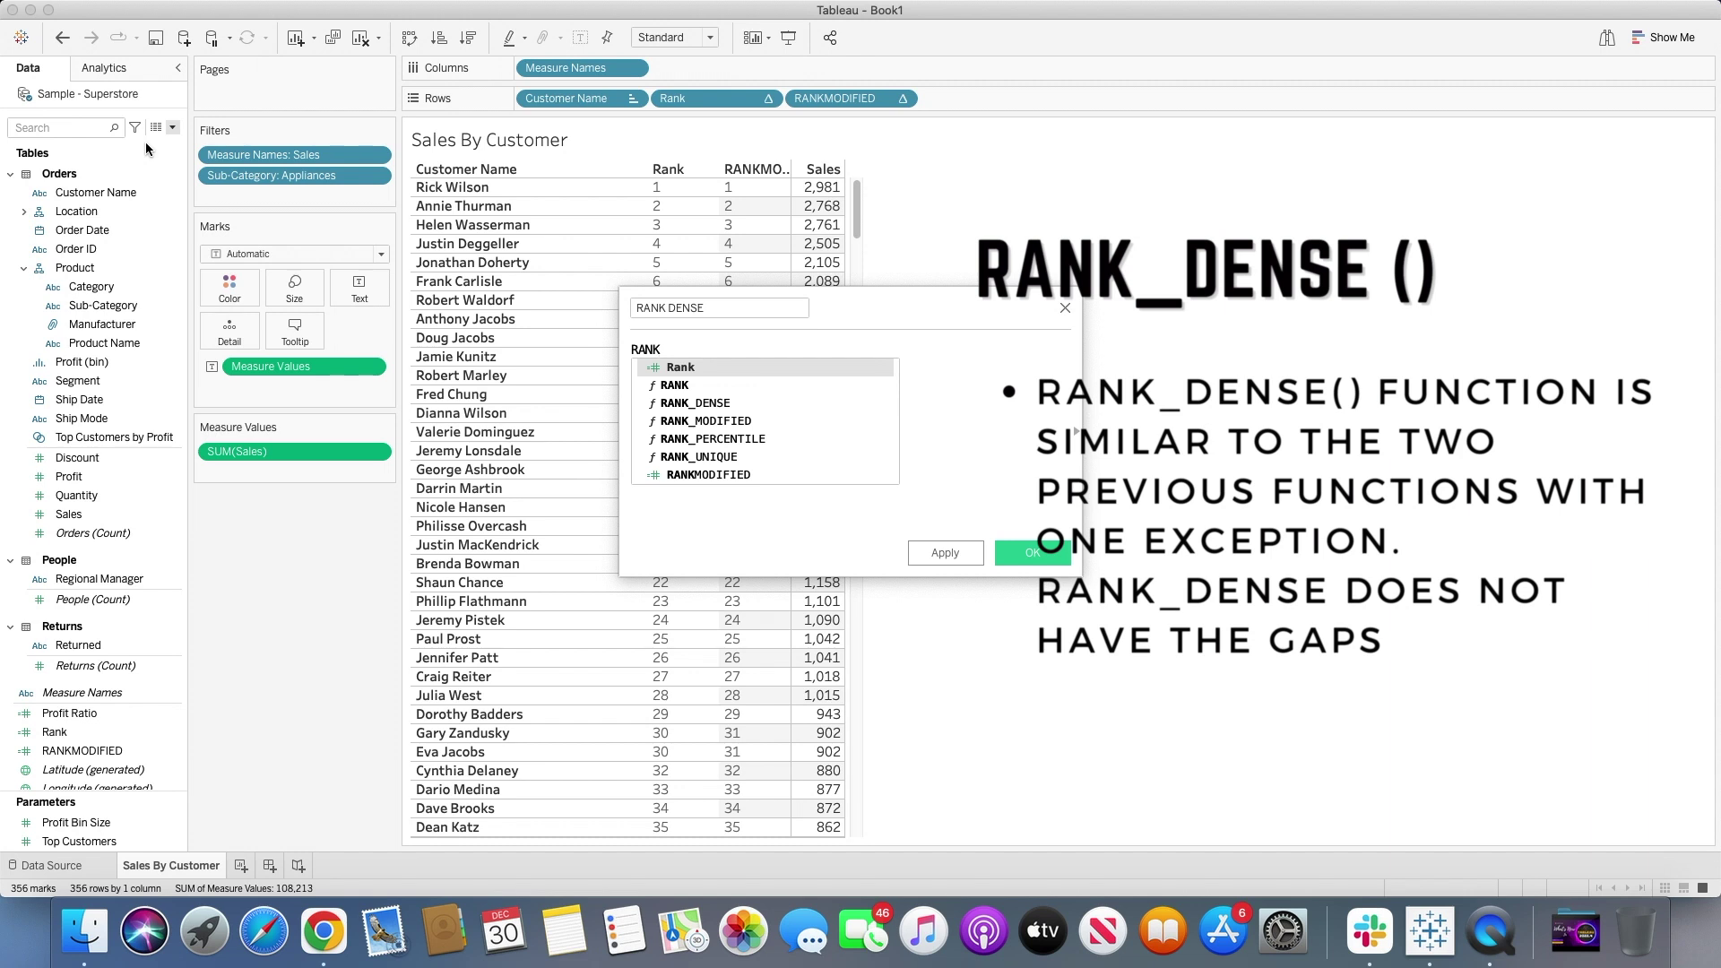
left_click(741, 405)
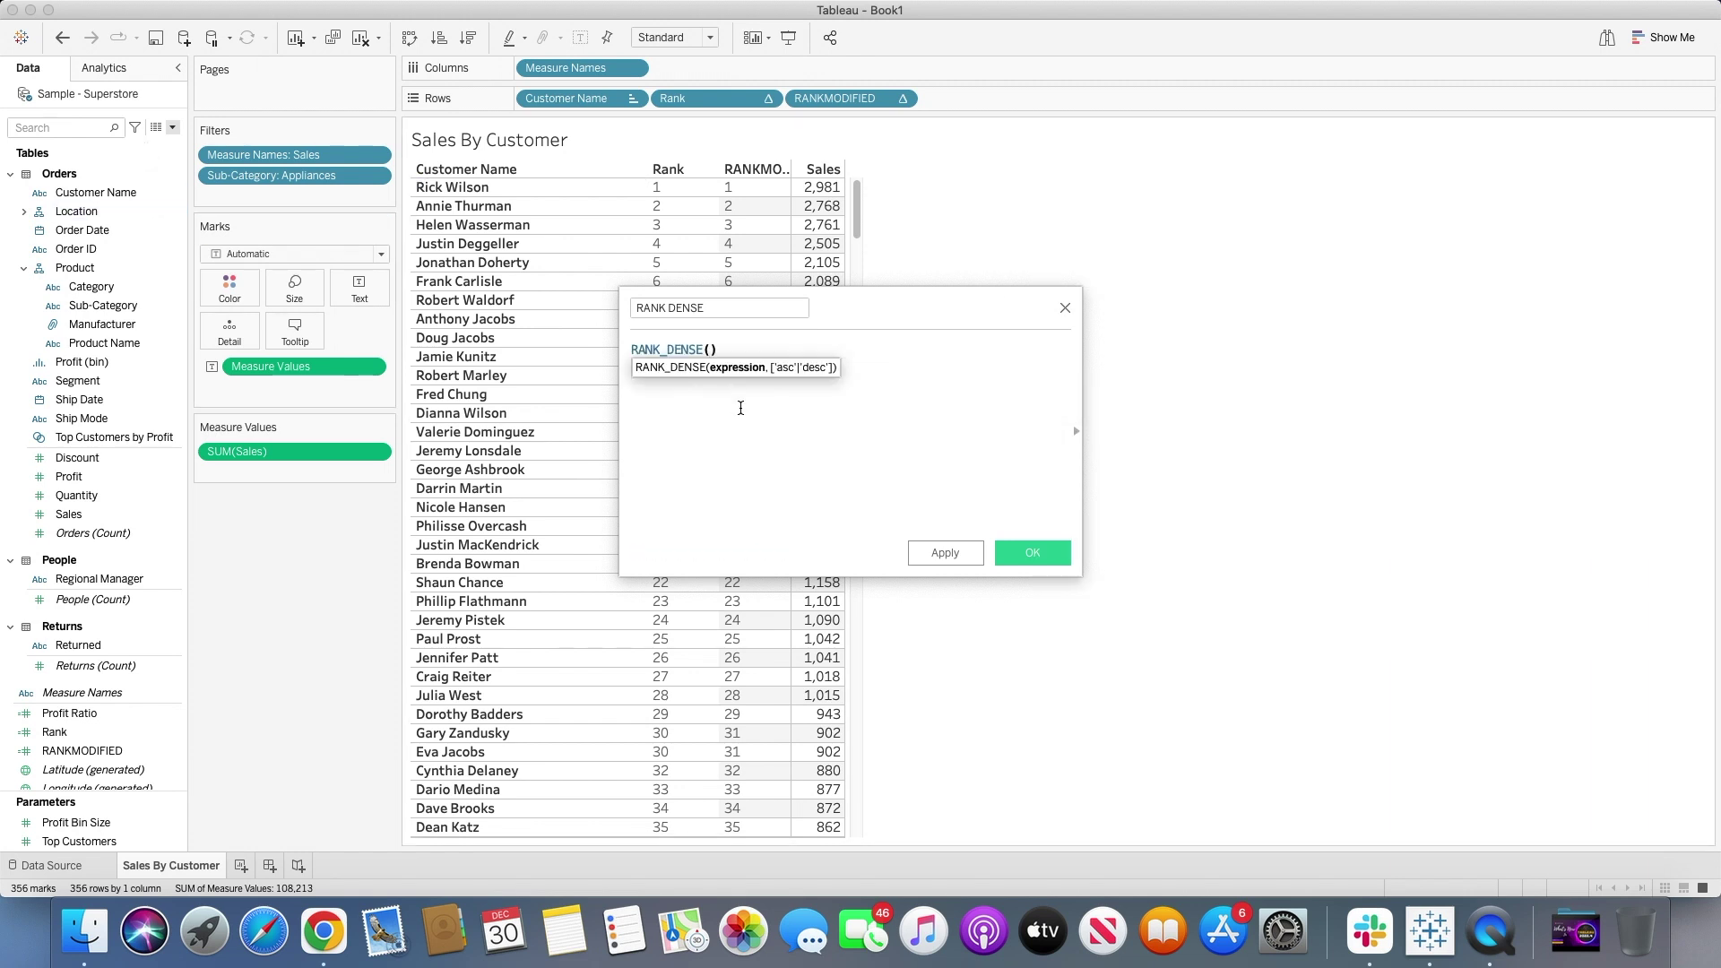
Complete the RANK DENSE formula with the arguments SUM([Sales]) and 'DESC', and save the field
type("SUM")
left_click(734, 380)
type("Sal")
key("Return")
type(",")
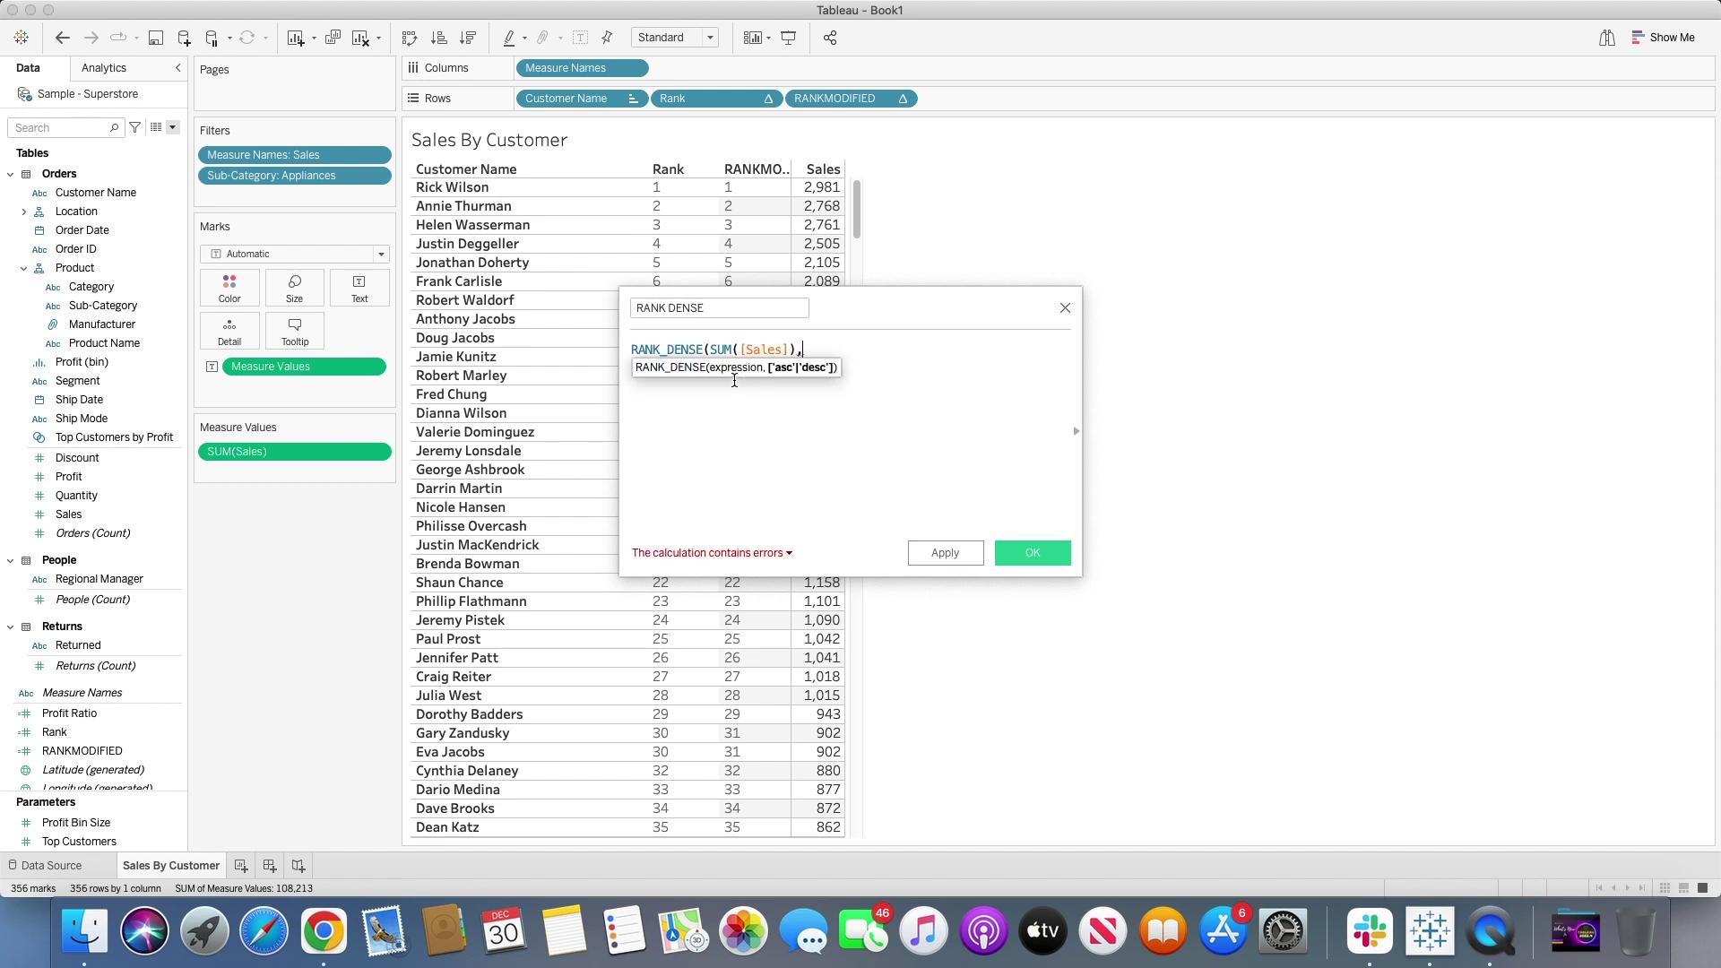
type("'DESC")
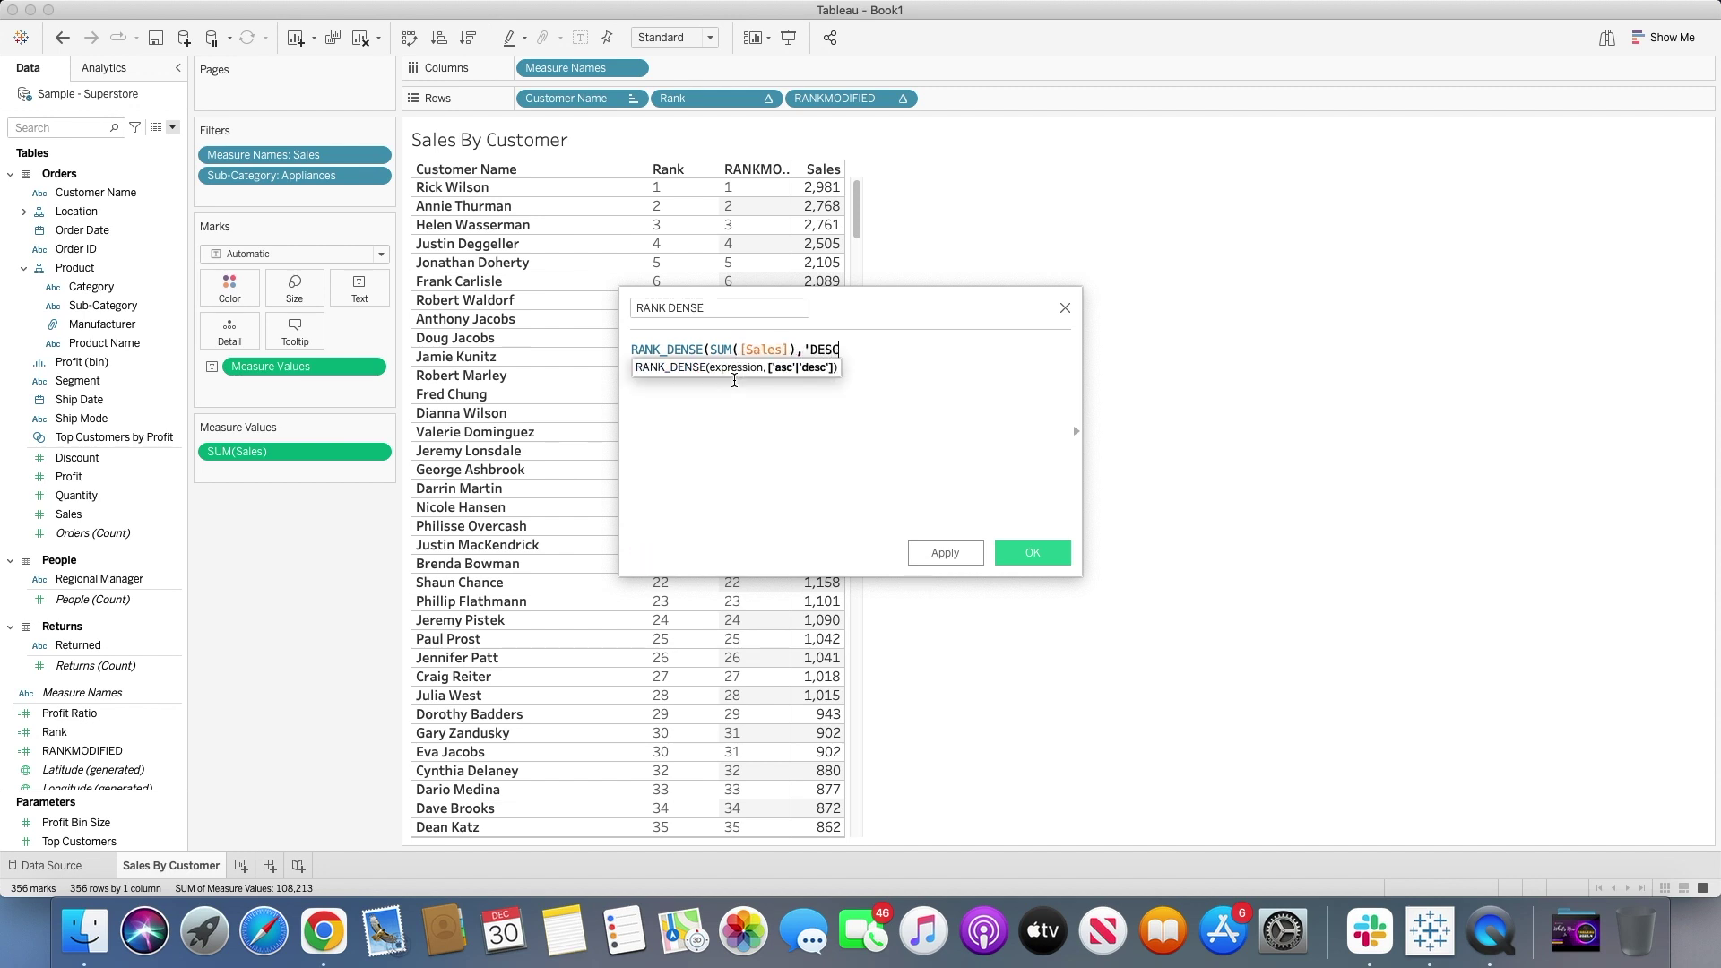
type("')")
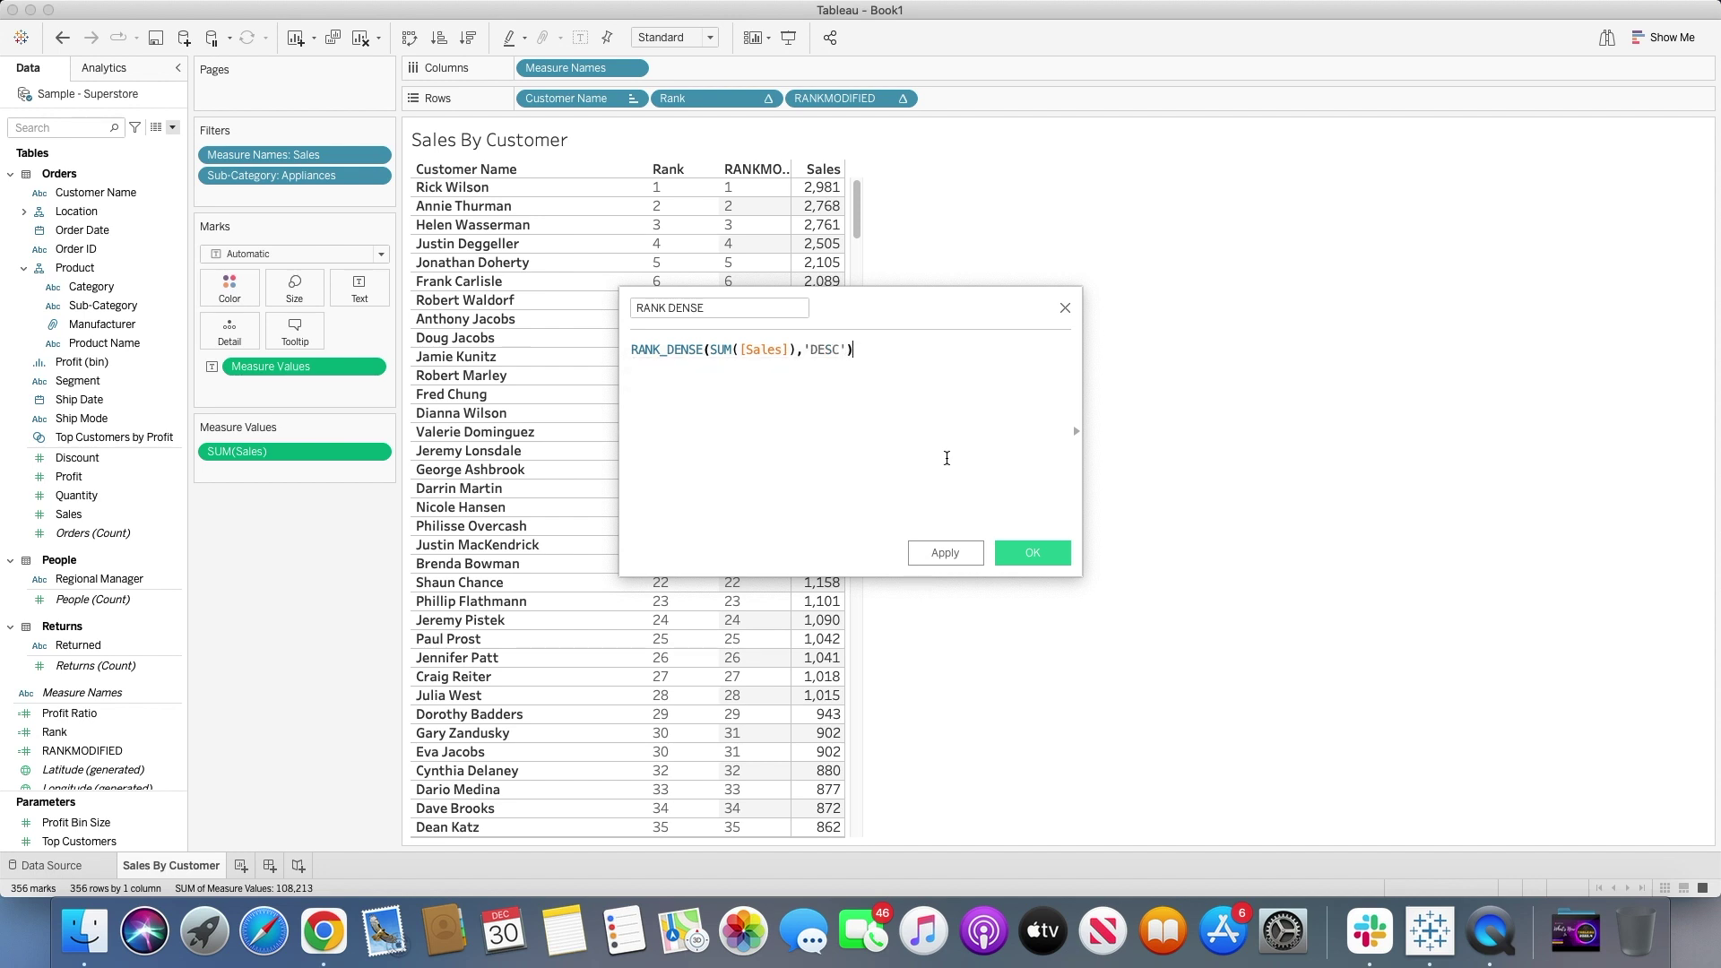
left_click(1032, 554)
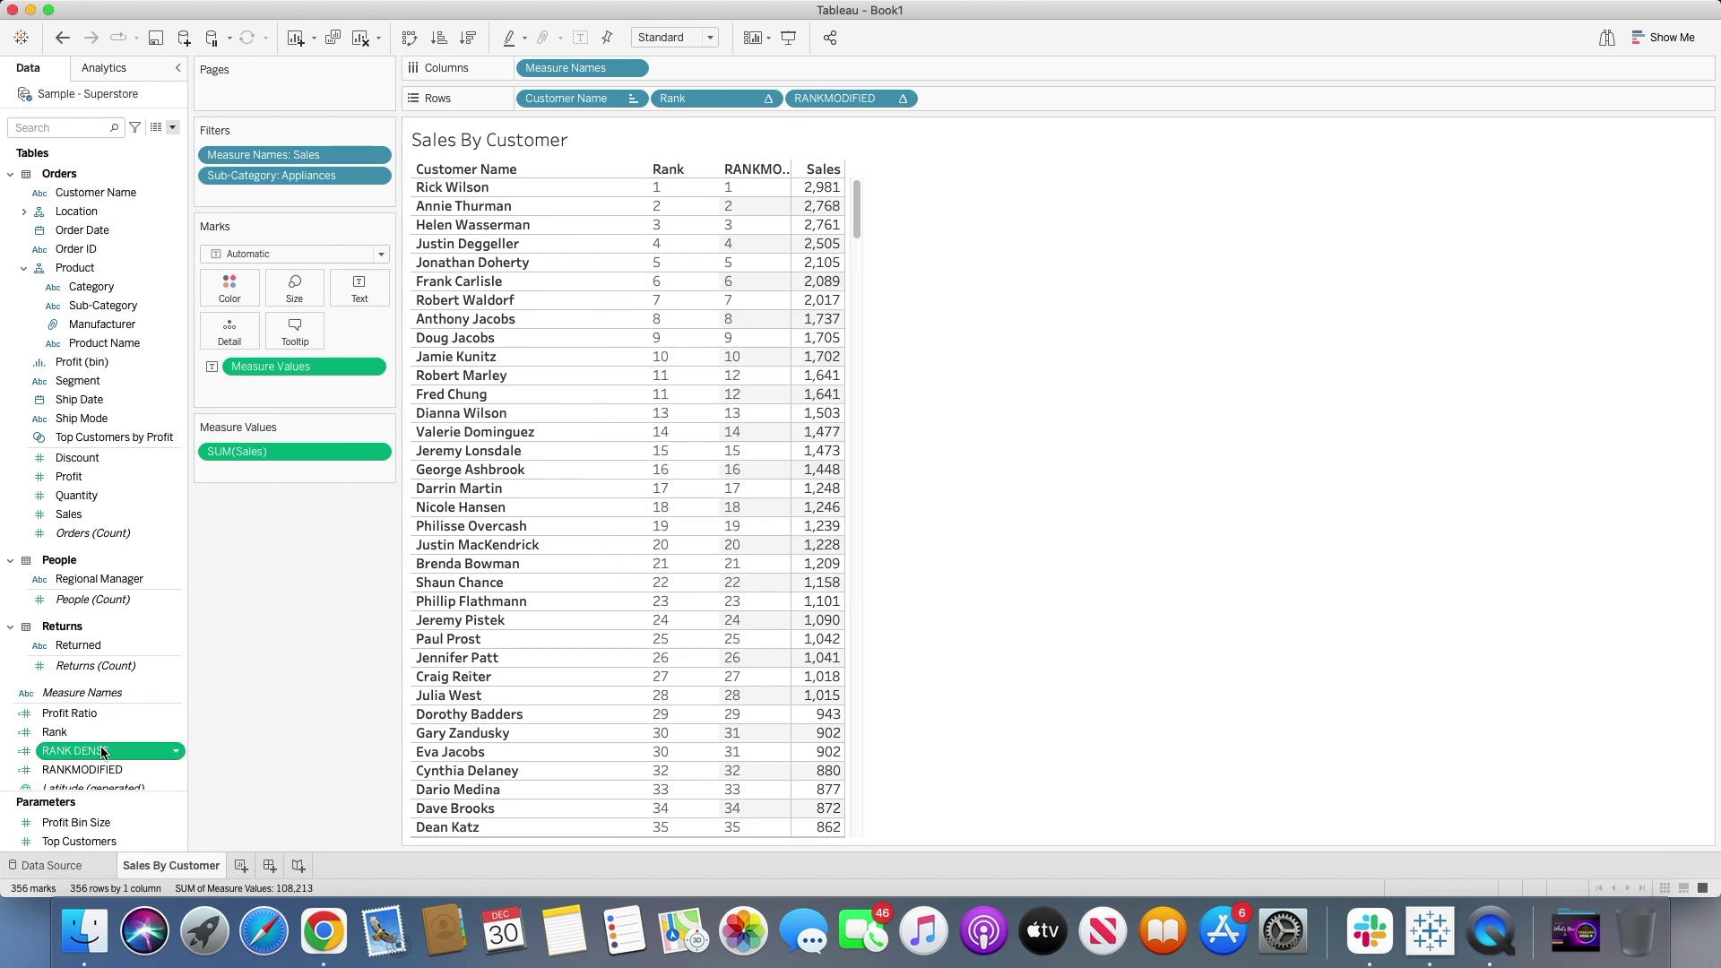
Add the RANK DENSE field to the rows after RANKMODIFIED and make it discrete
left_click_drag(101, 751, 1040, 102)
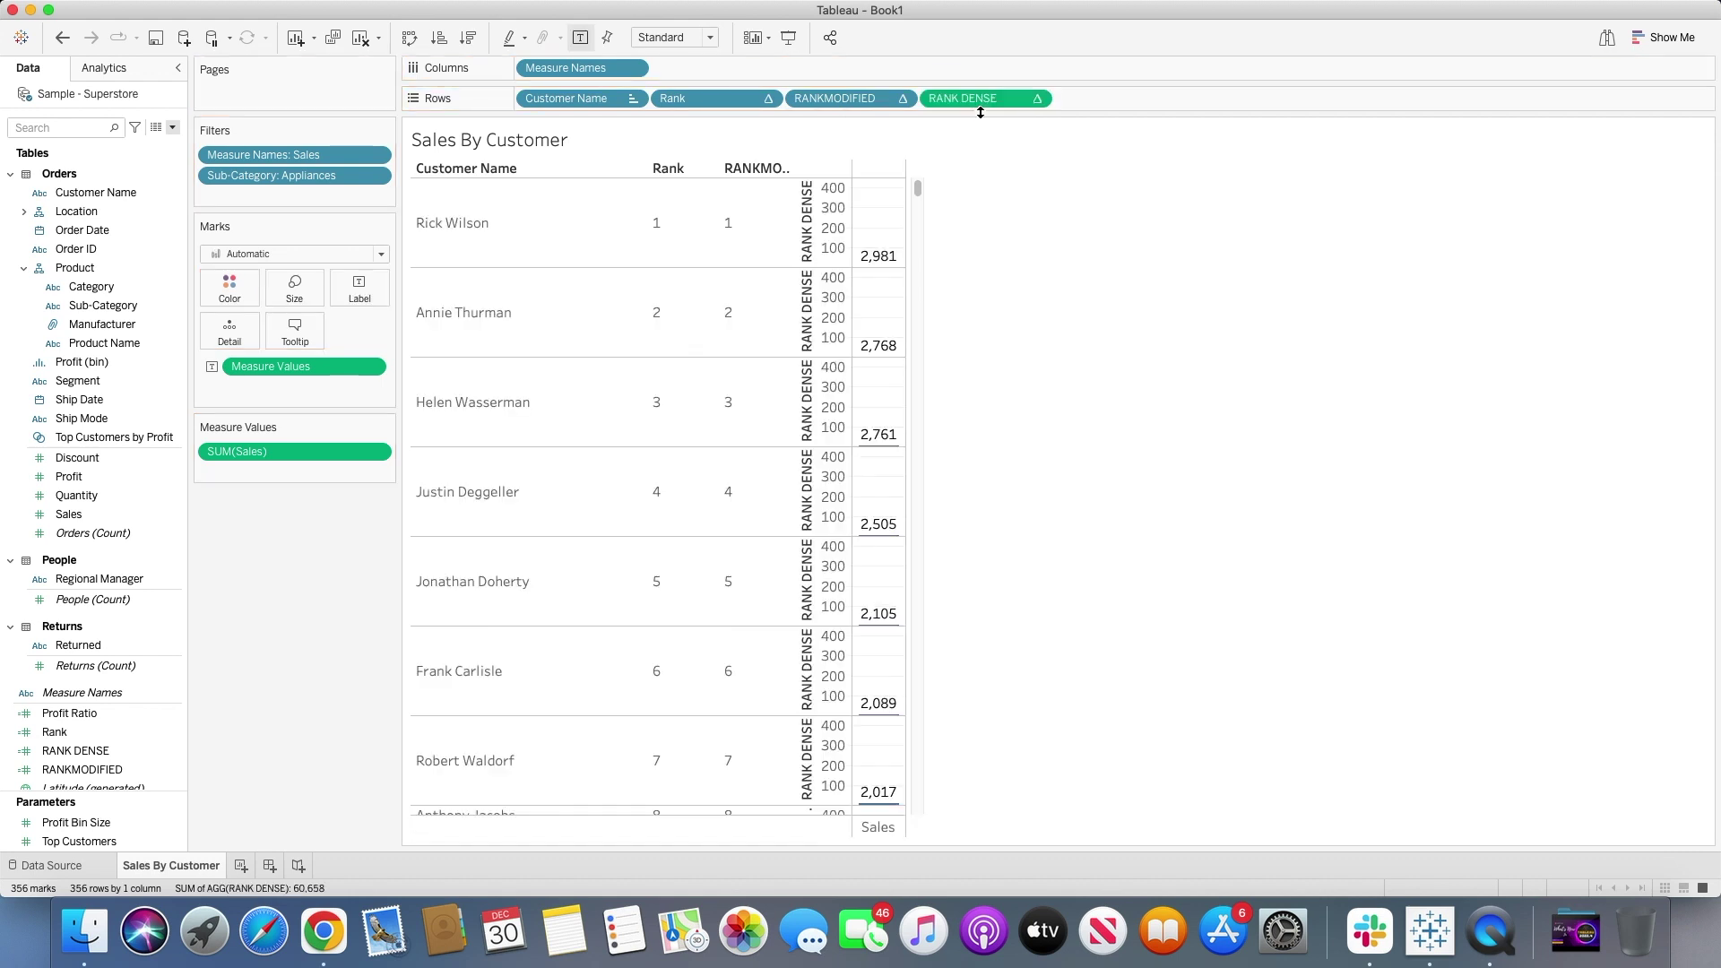
left_click(1040, 101)
left_click(1004, 232)
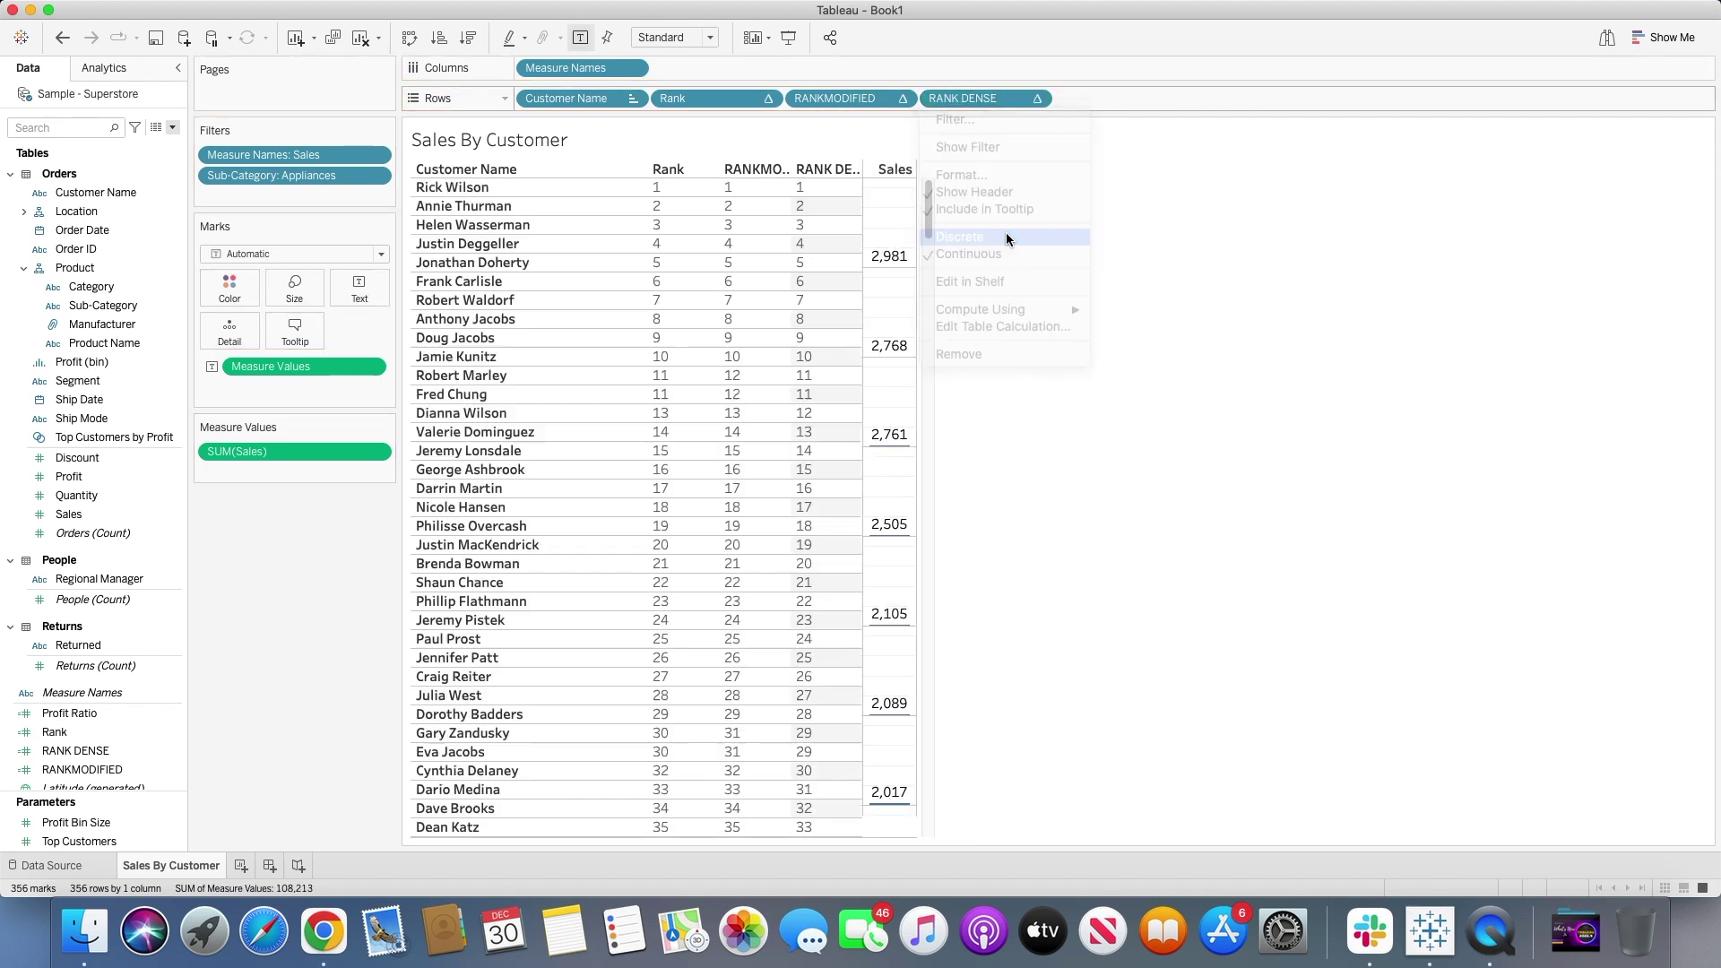
scroll(997, 240, "down", 2)
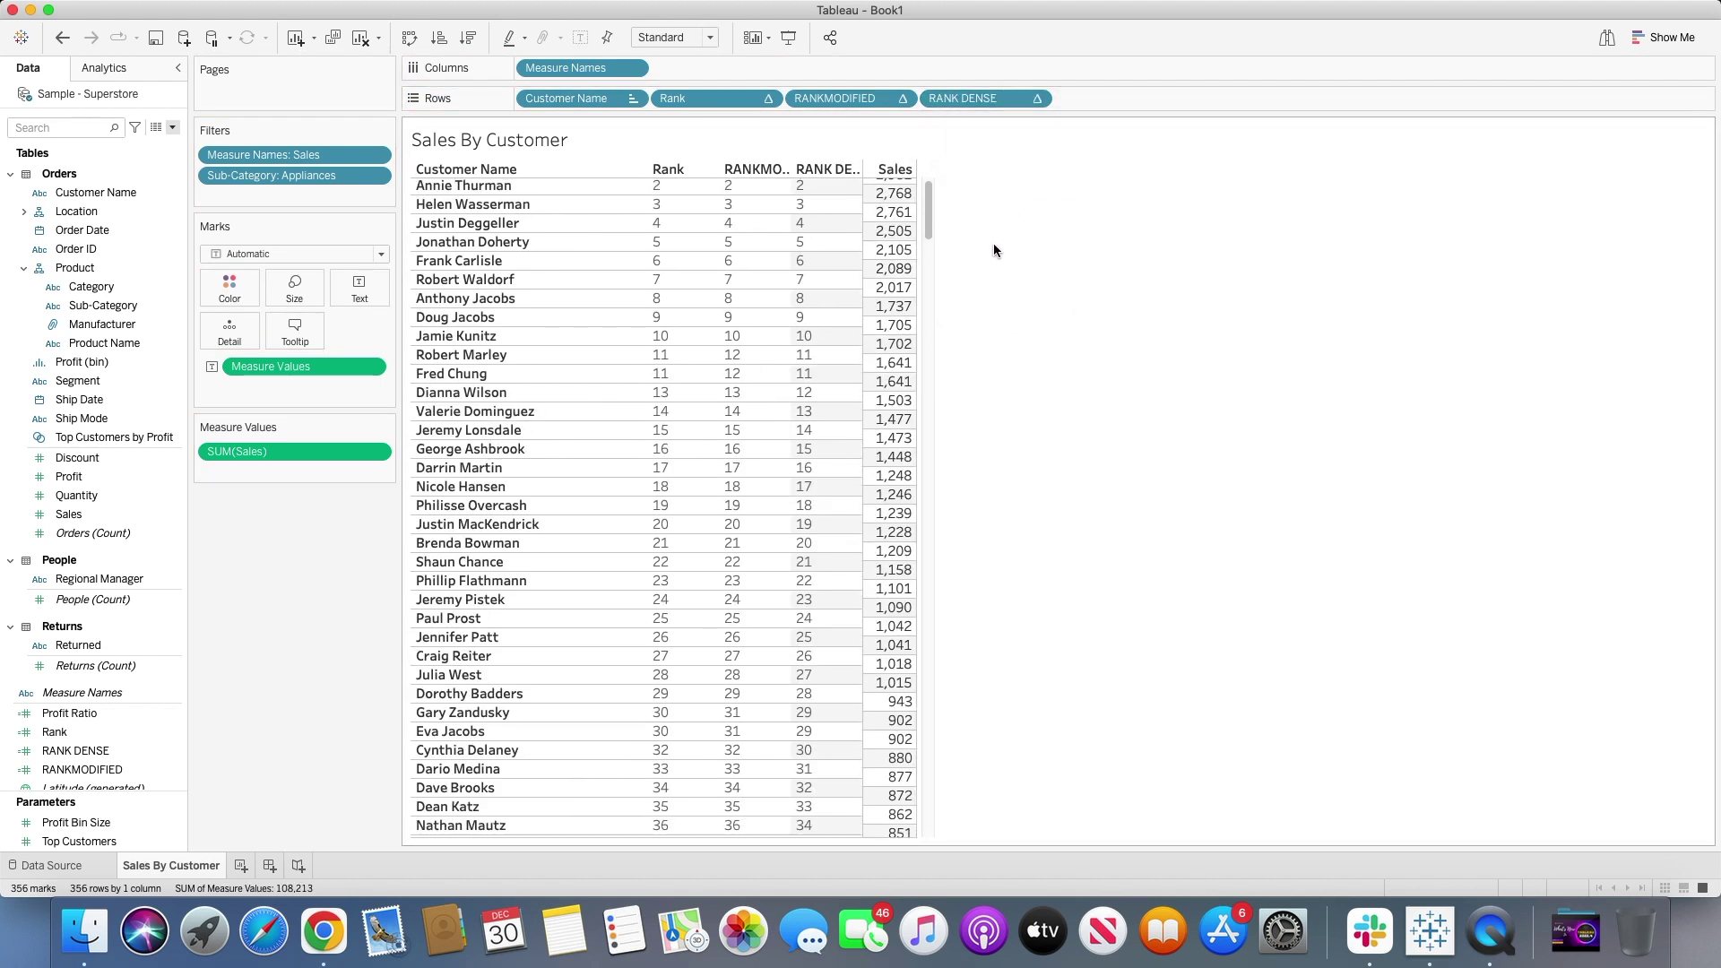
scroll(994, 244, "up", 2)
mouse_move(888, 190)
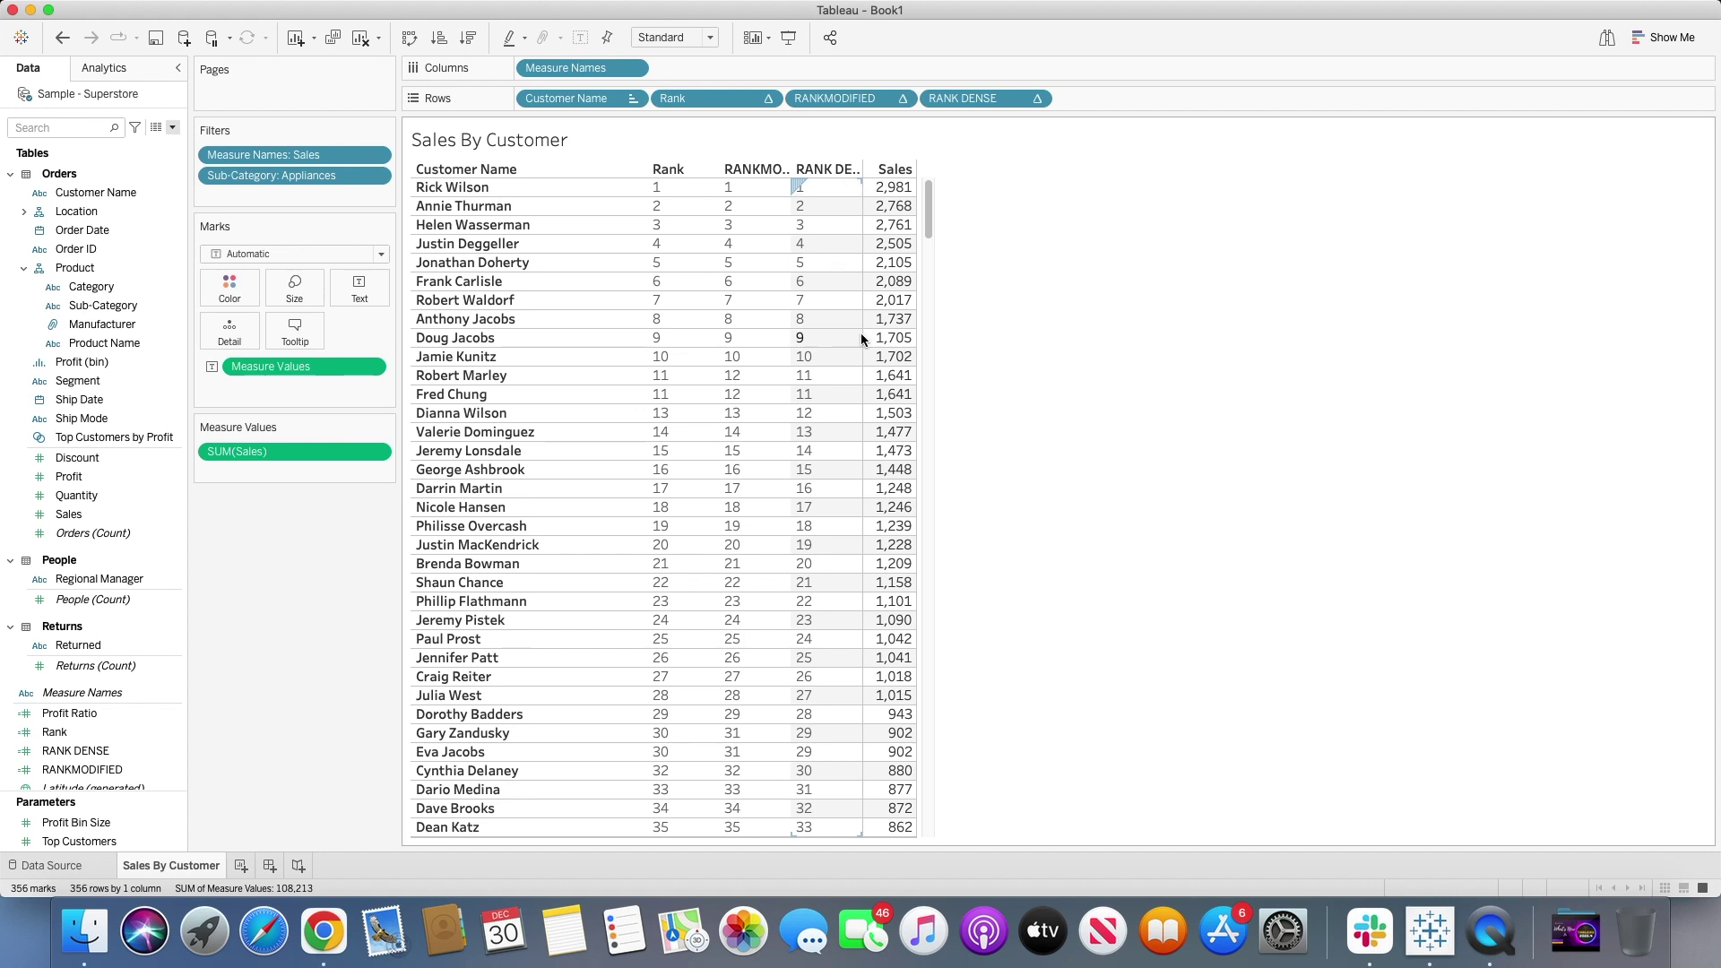
mouse_move(887, 385)
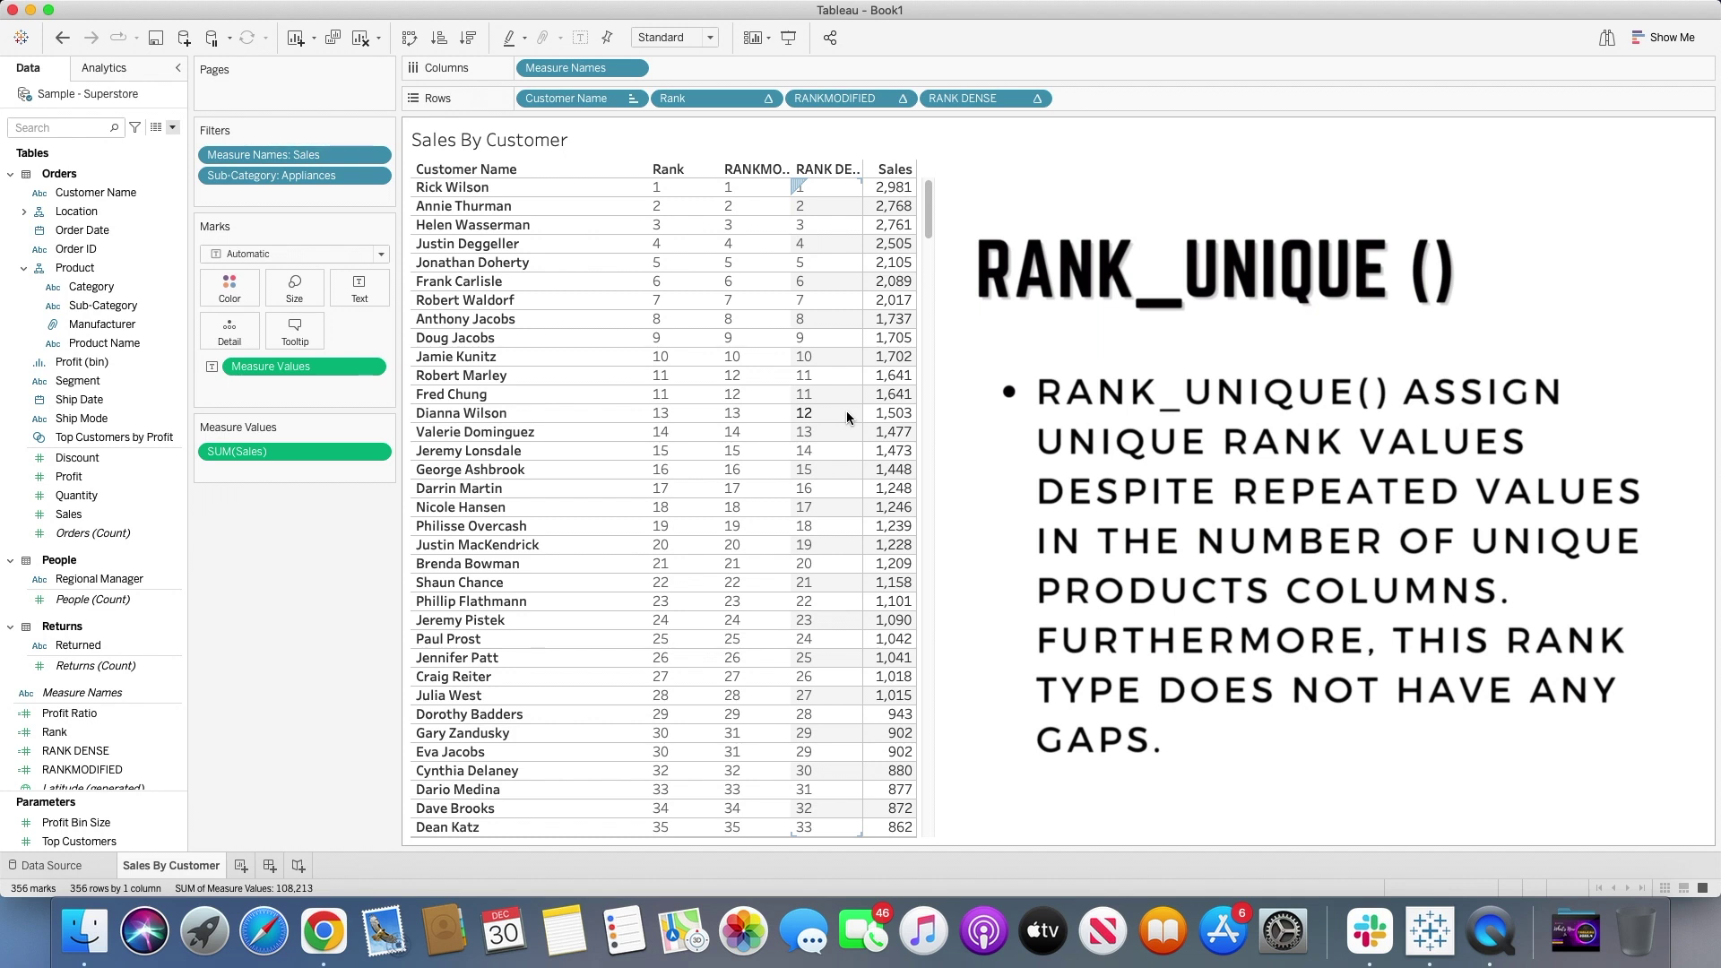
Start a new calculated field named RANK UNIQUE and insert the RANK_UNIQUE function in its formula
left_click(173, 127)
left_click(61, 146)
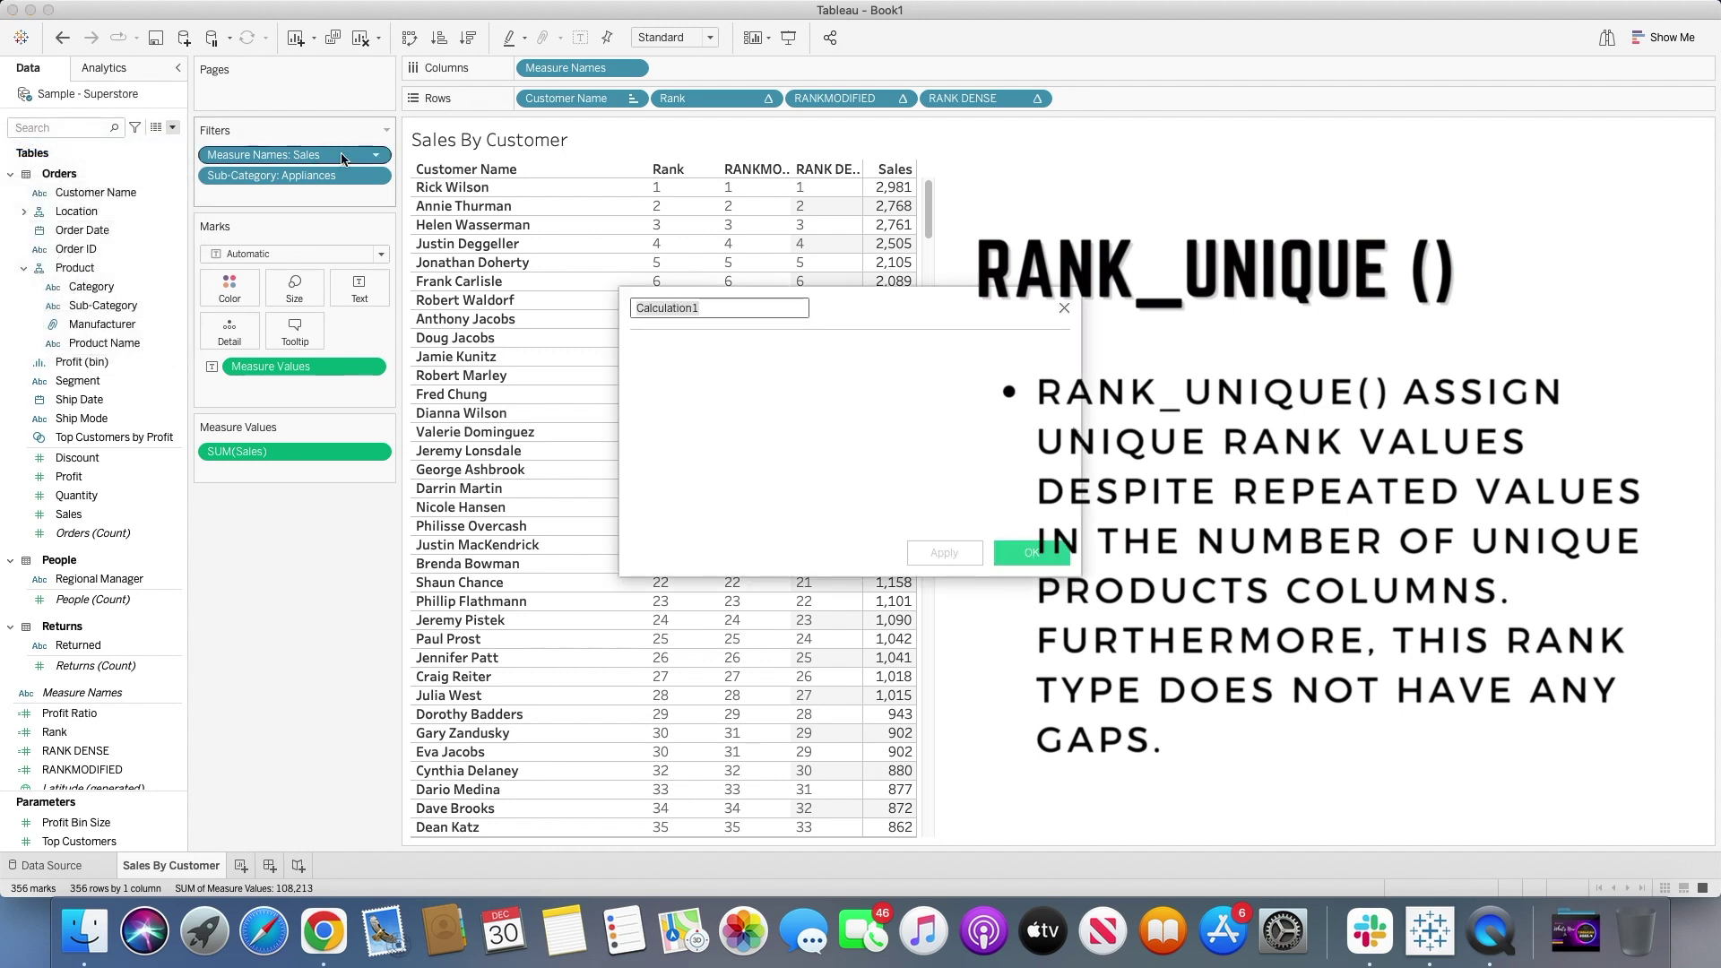
type("RANK UNI")
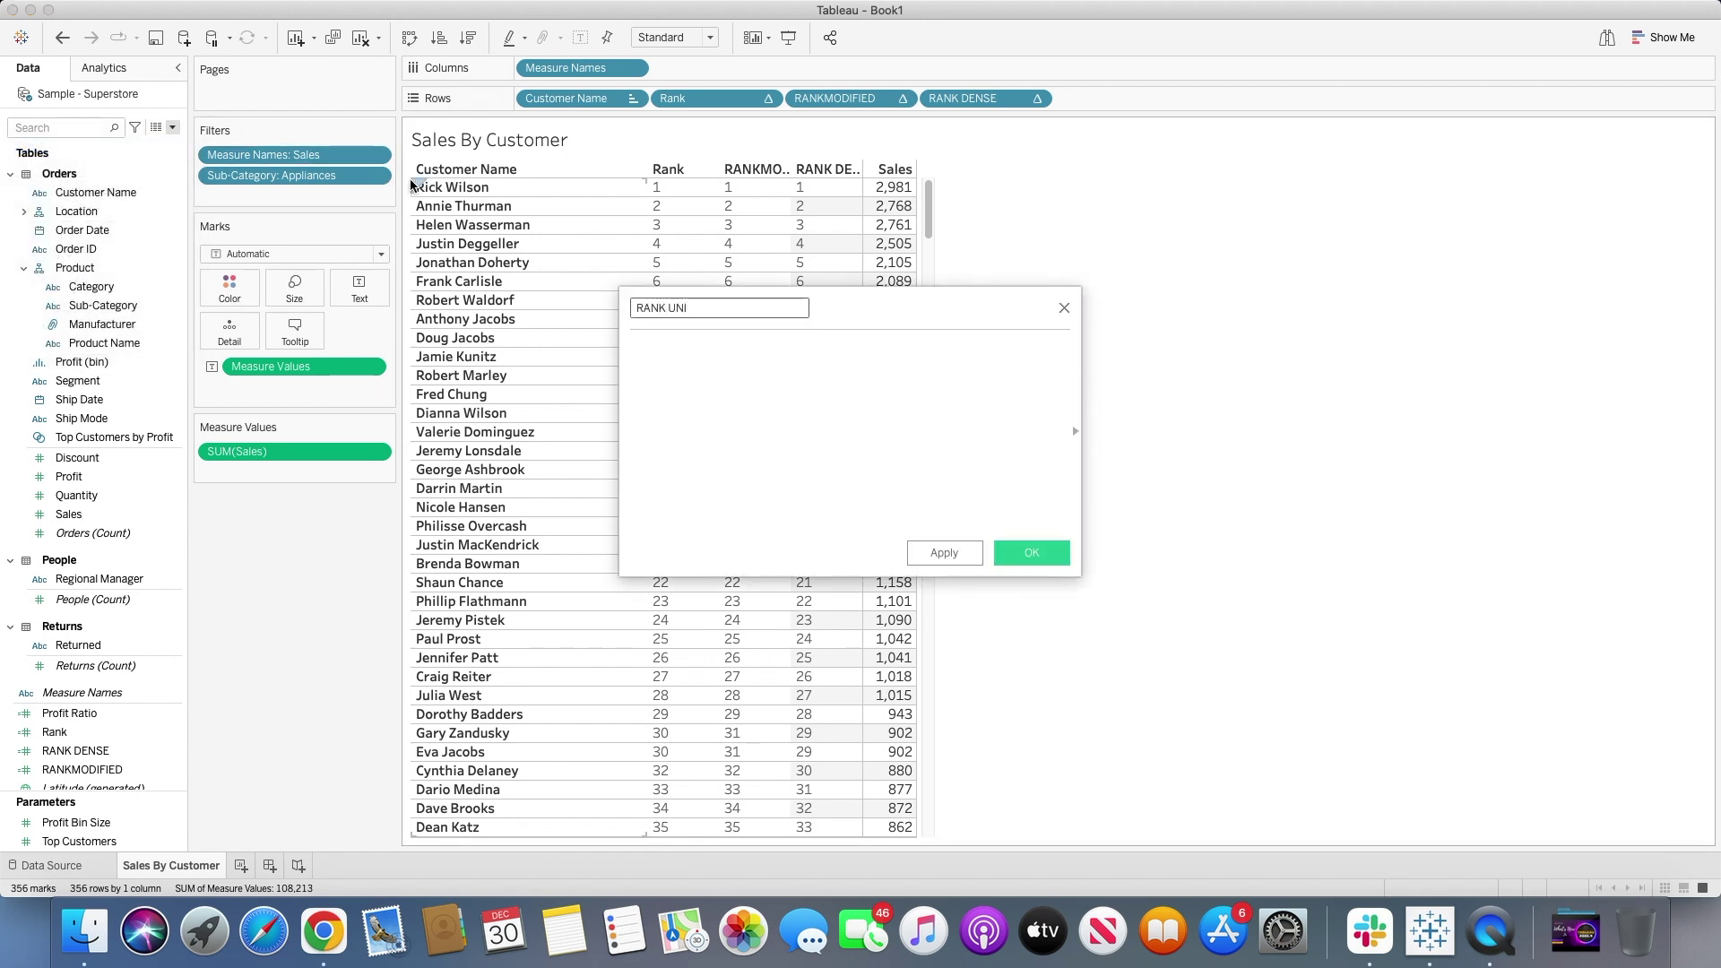
type("QUE")
key("Tab")
type("RANK")
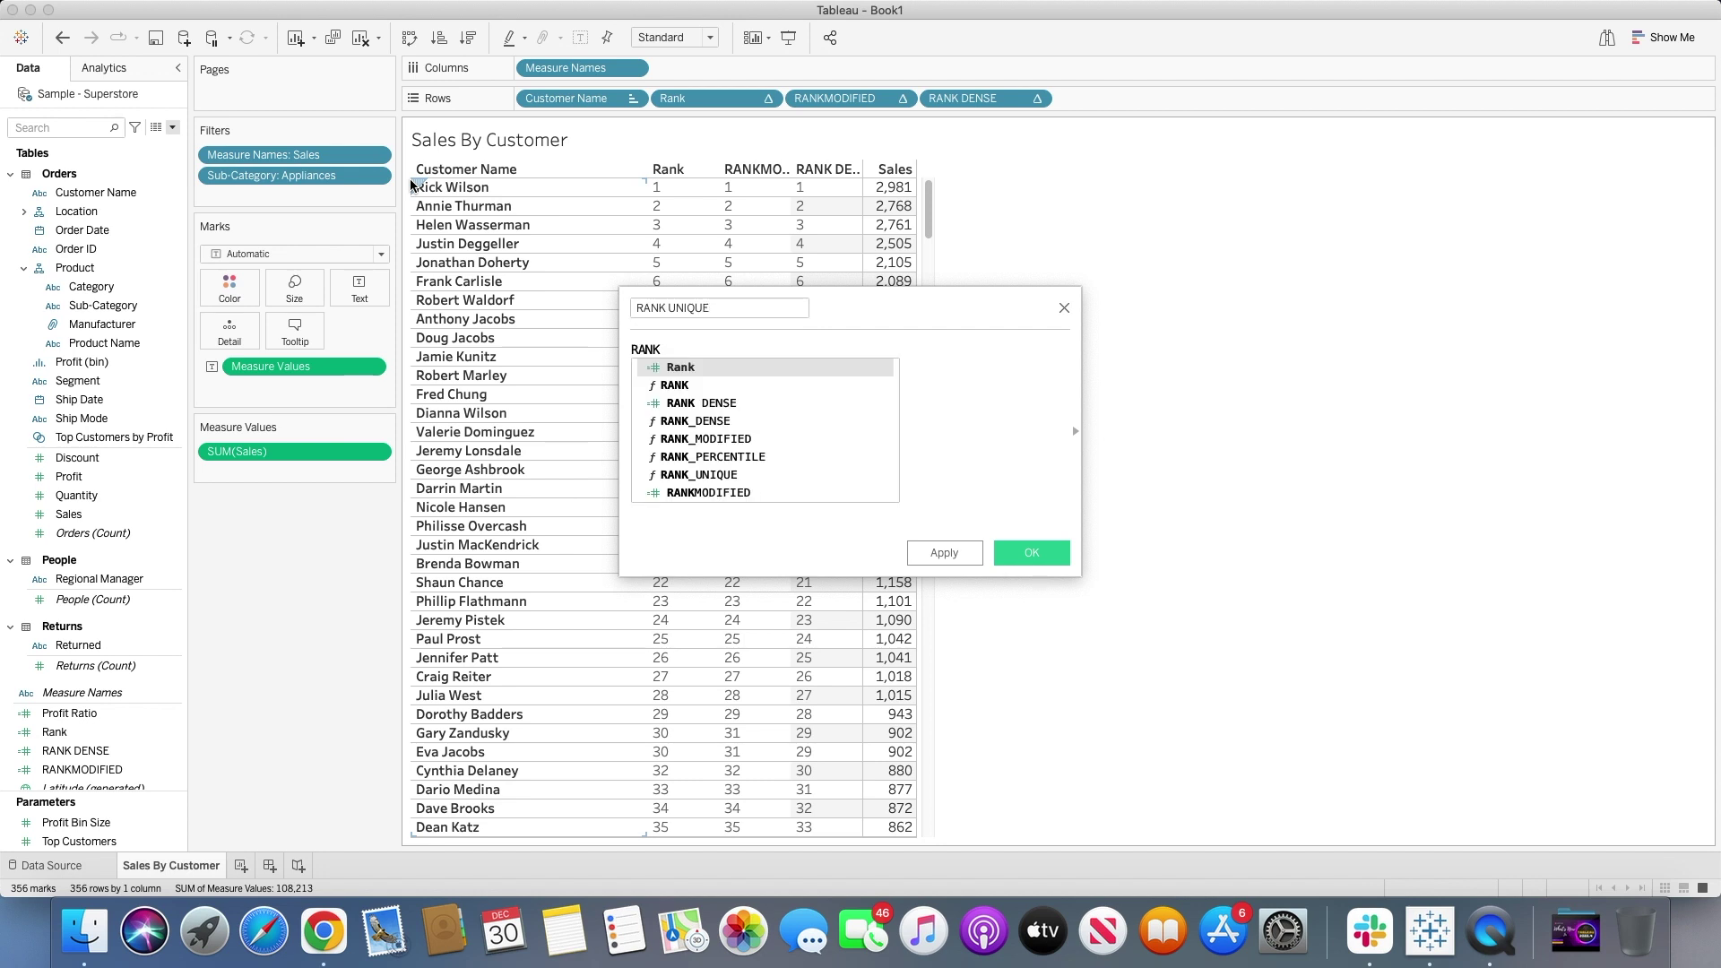
left_click(700, 474)
Complete the RANK UNIQUE formula with the arguments SUM([Sales]) and 'DESC', and save the field
type("SUM(SAL")
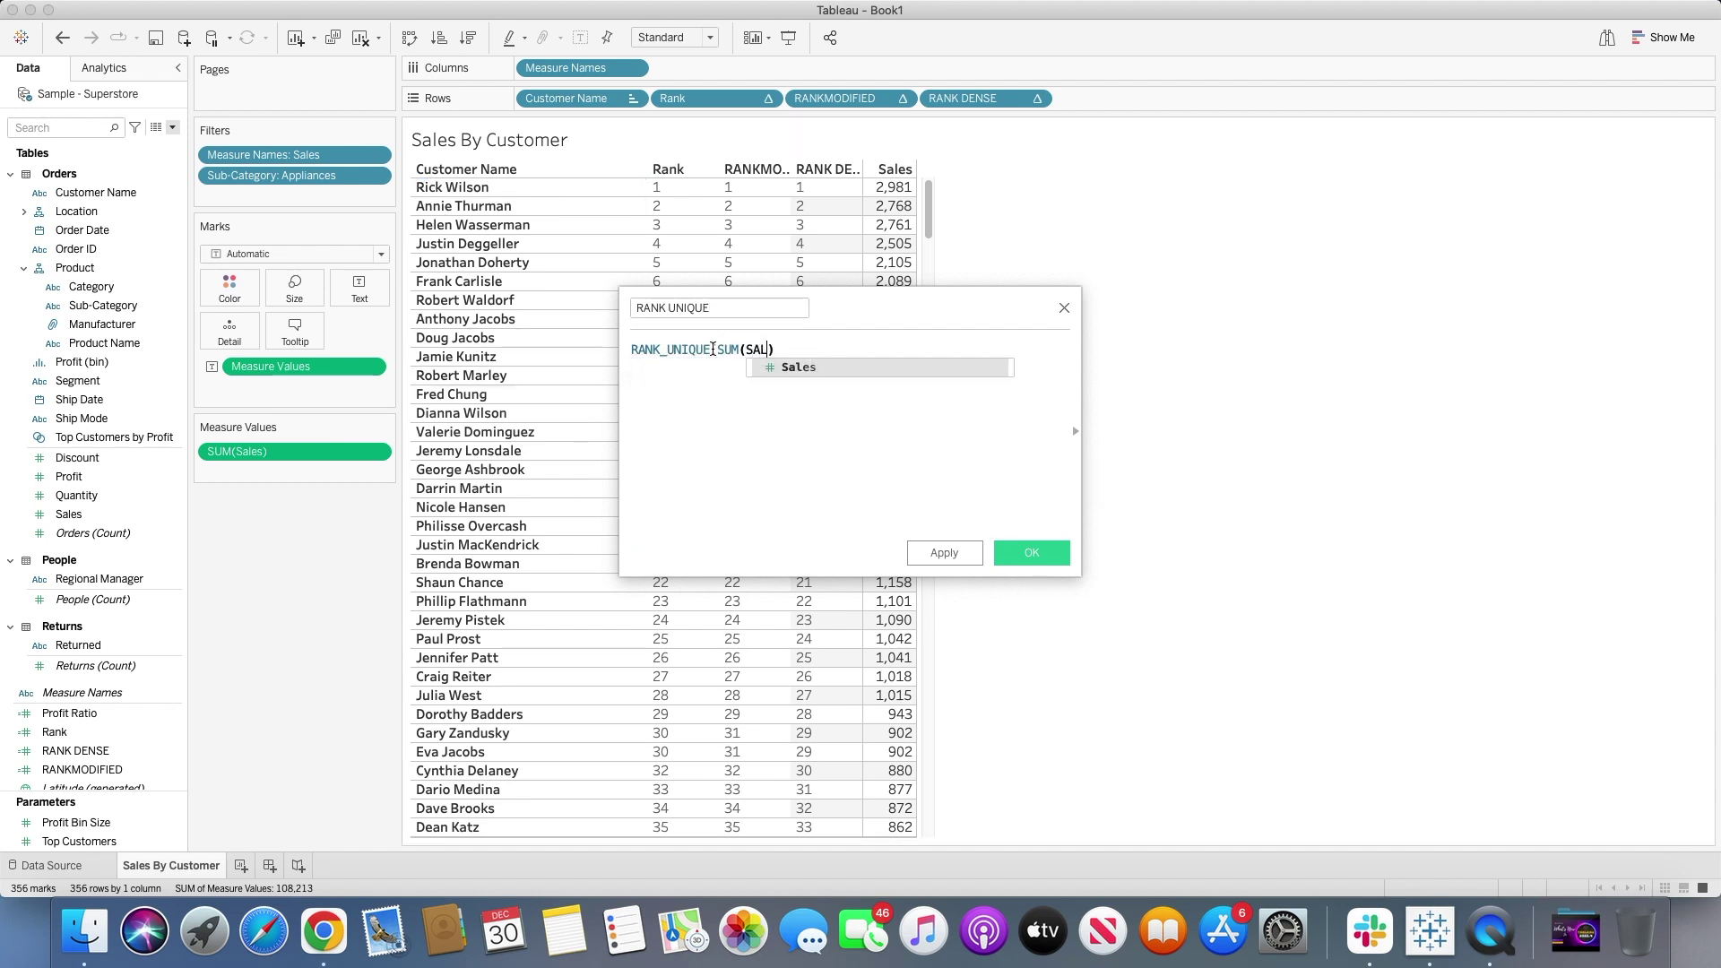
key("Return")
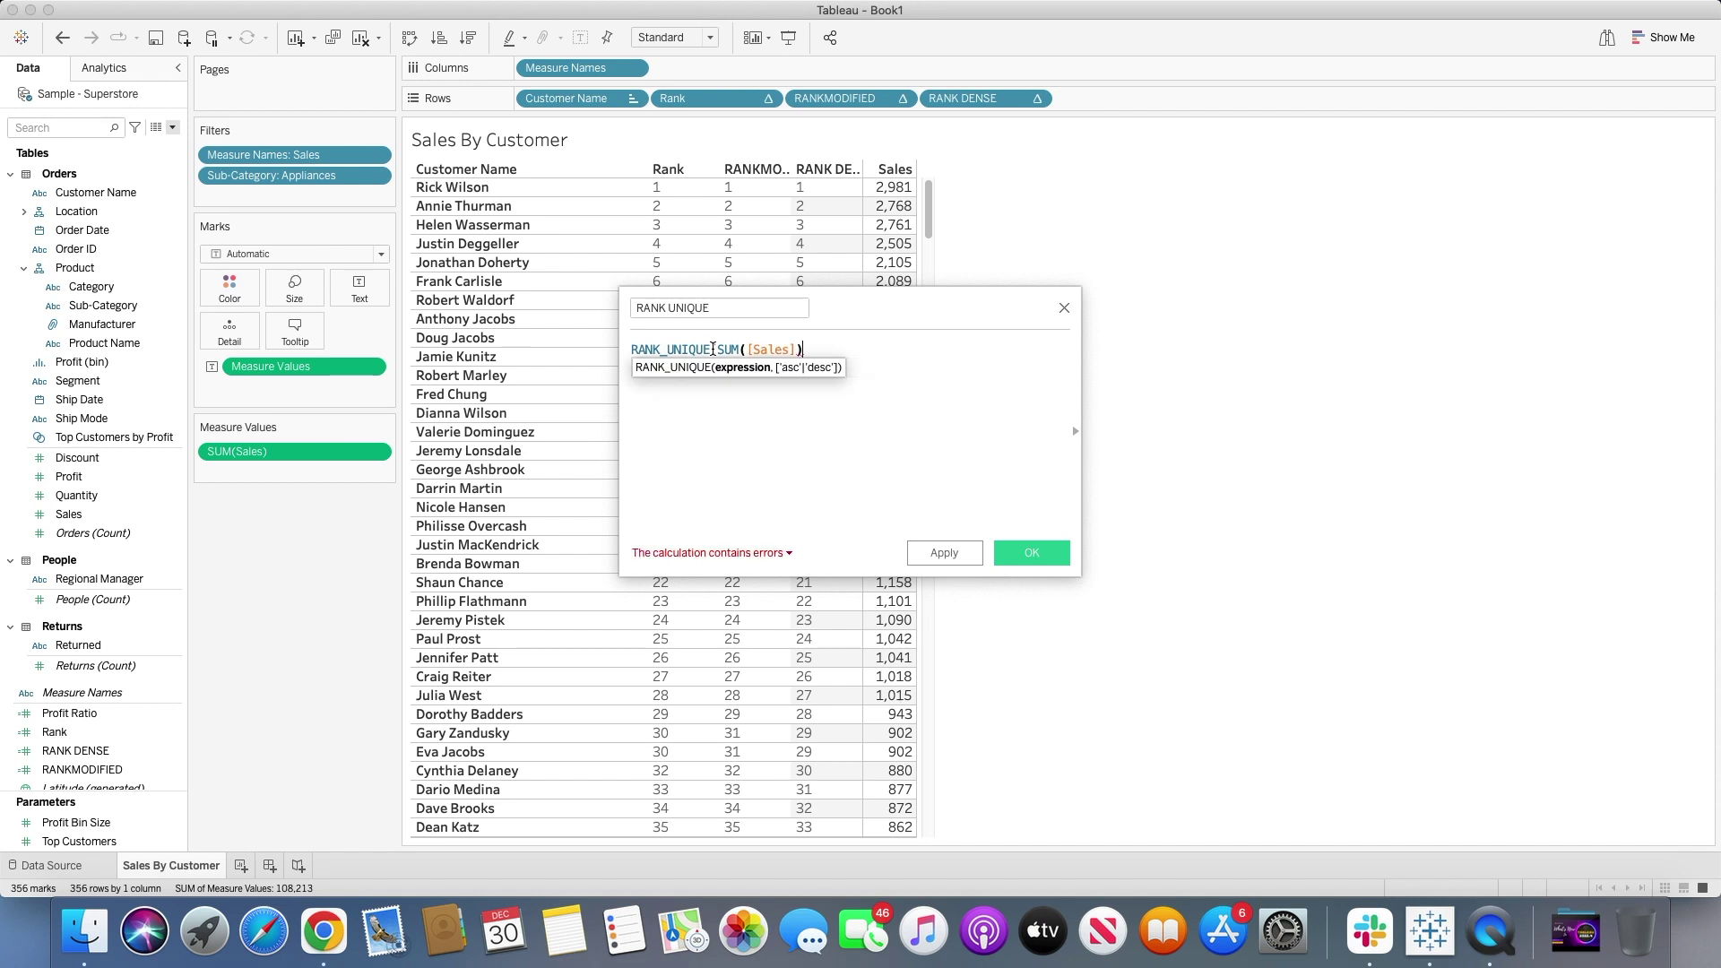
type(",DESC")
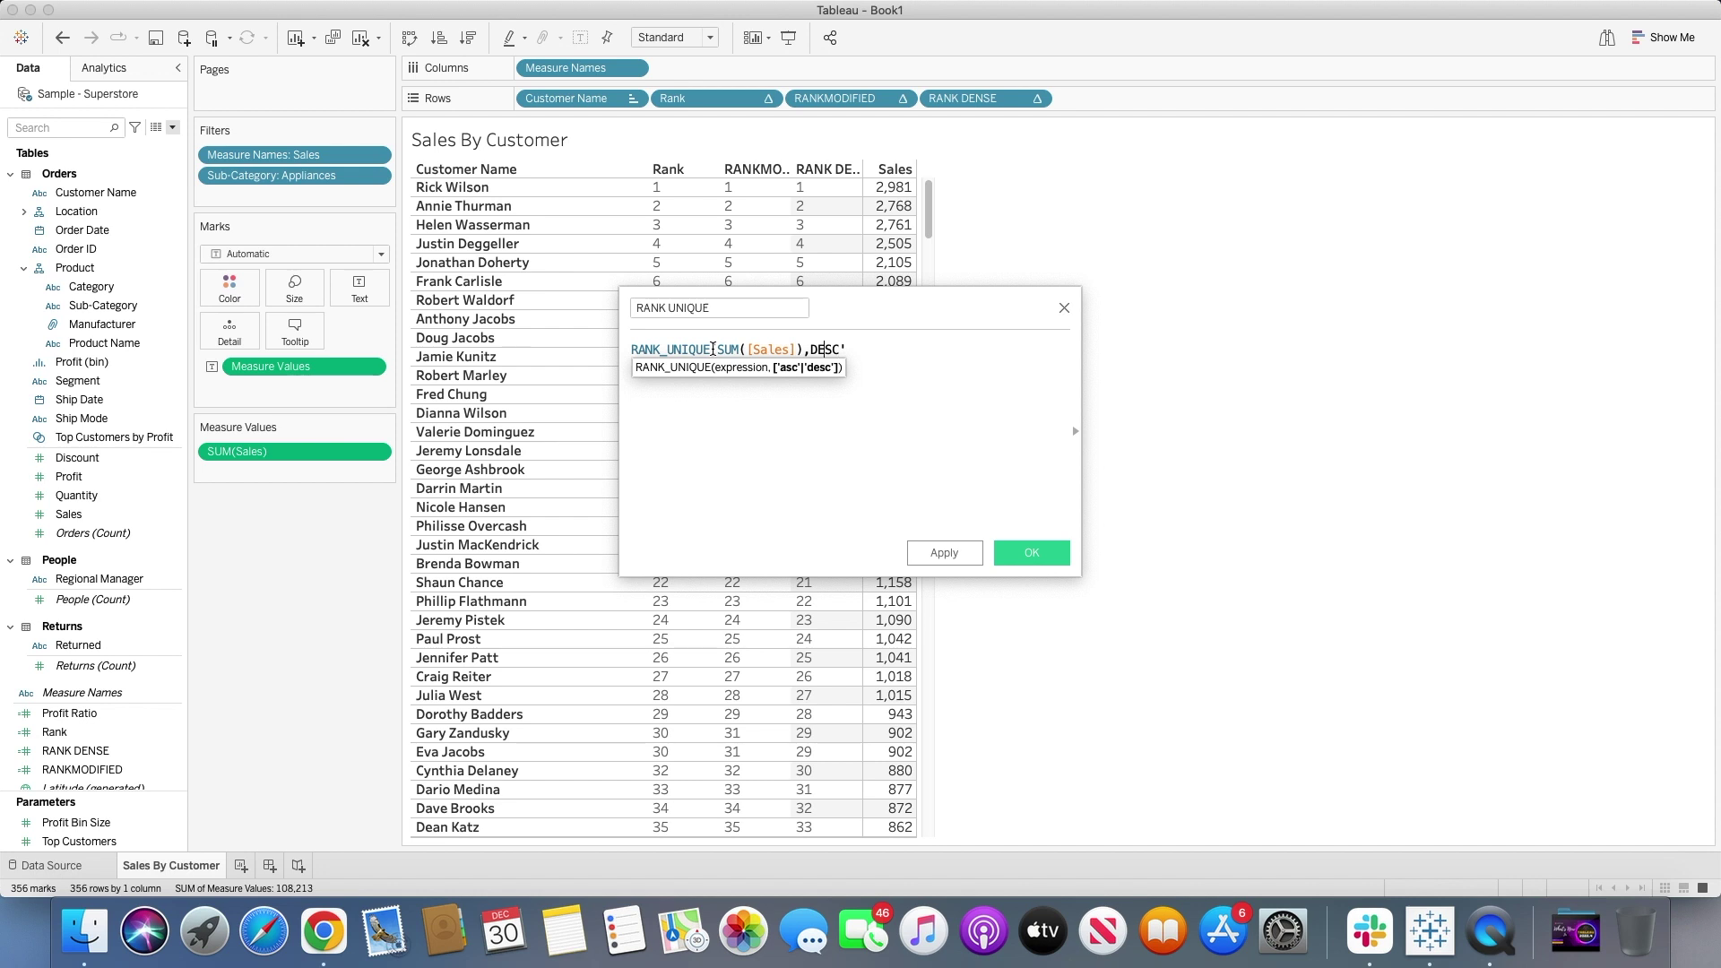
key("Left")
key("Left")
type("'")
key("End")
type(")")
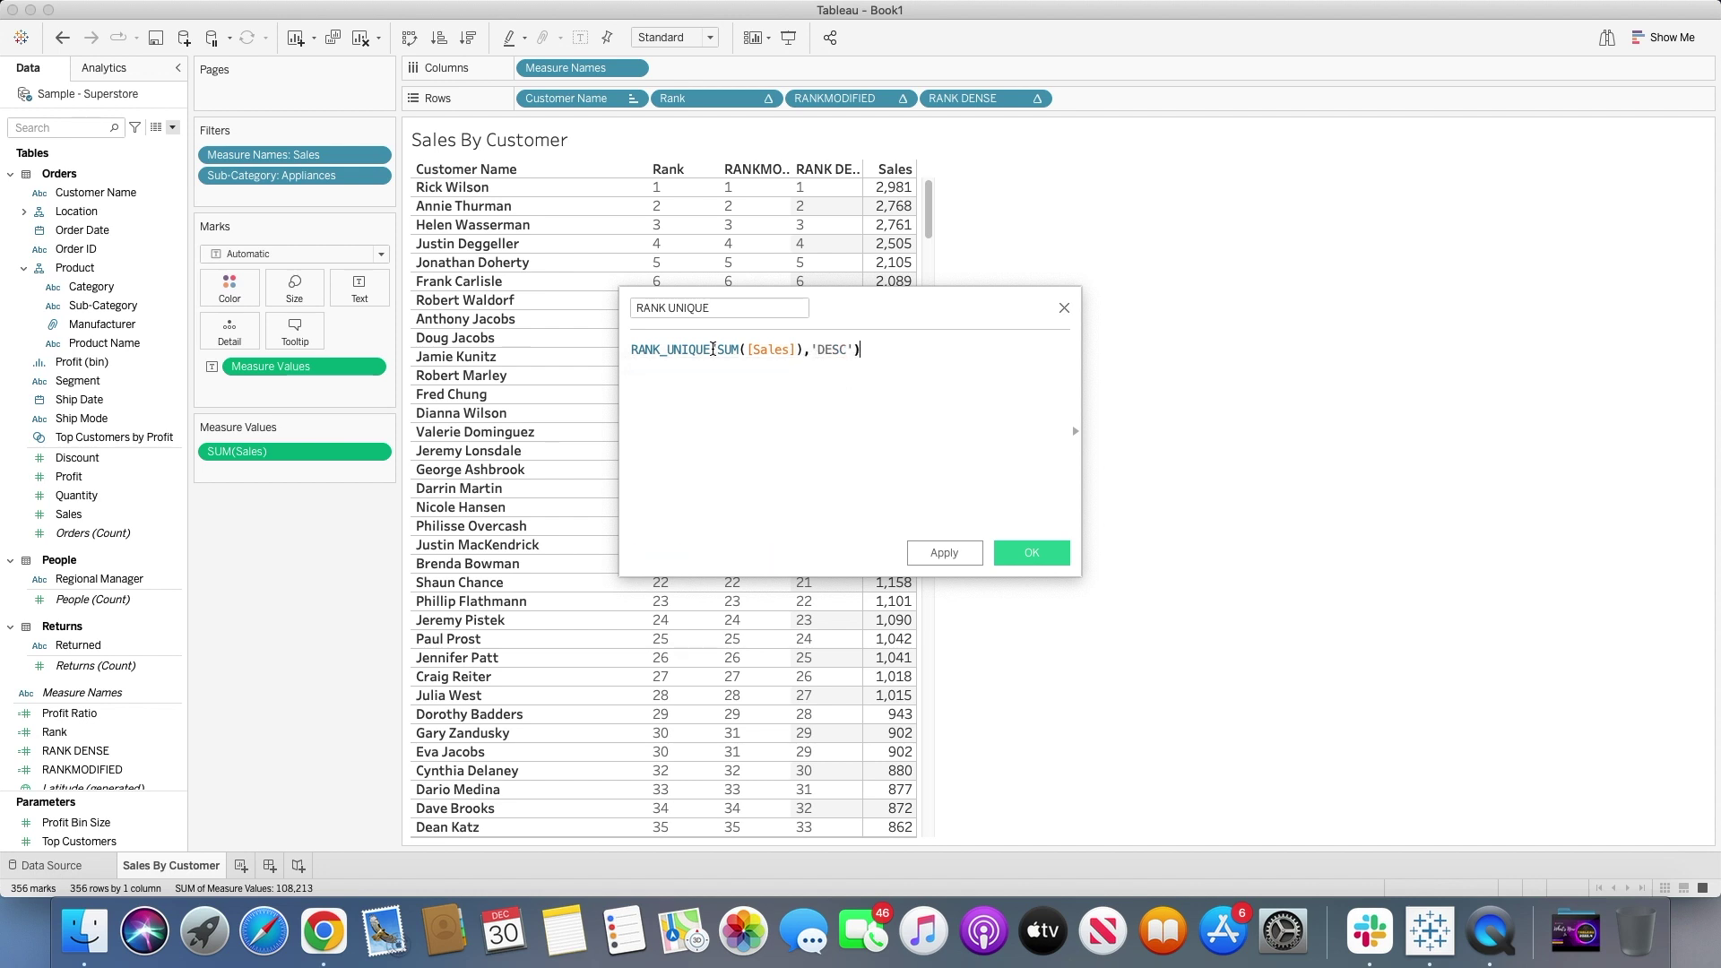
left_click(1032, 553)
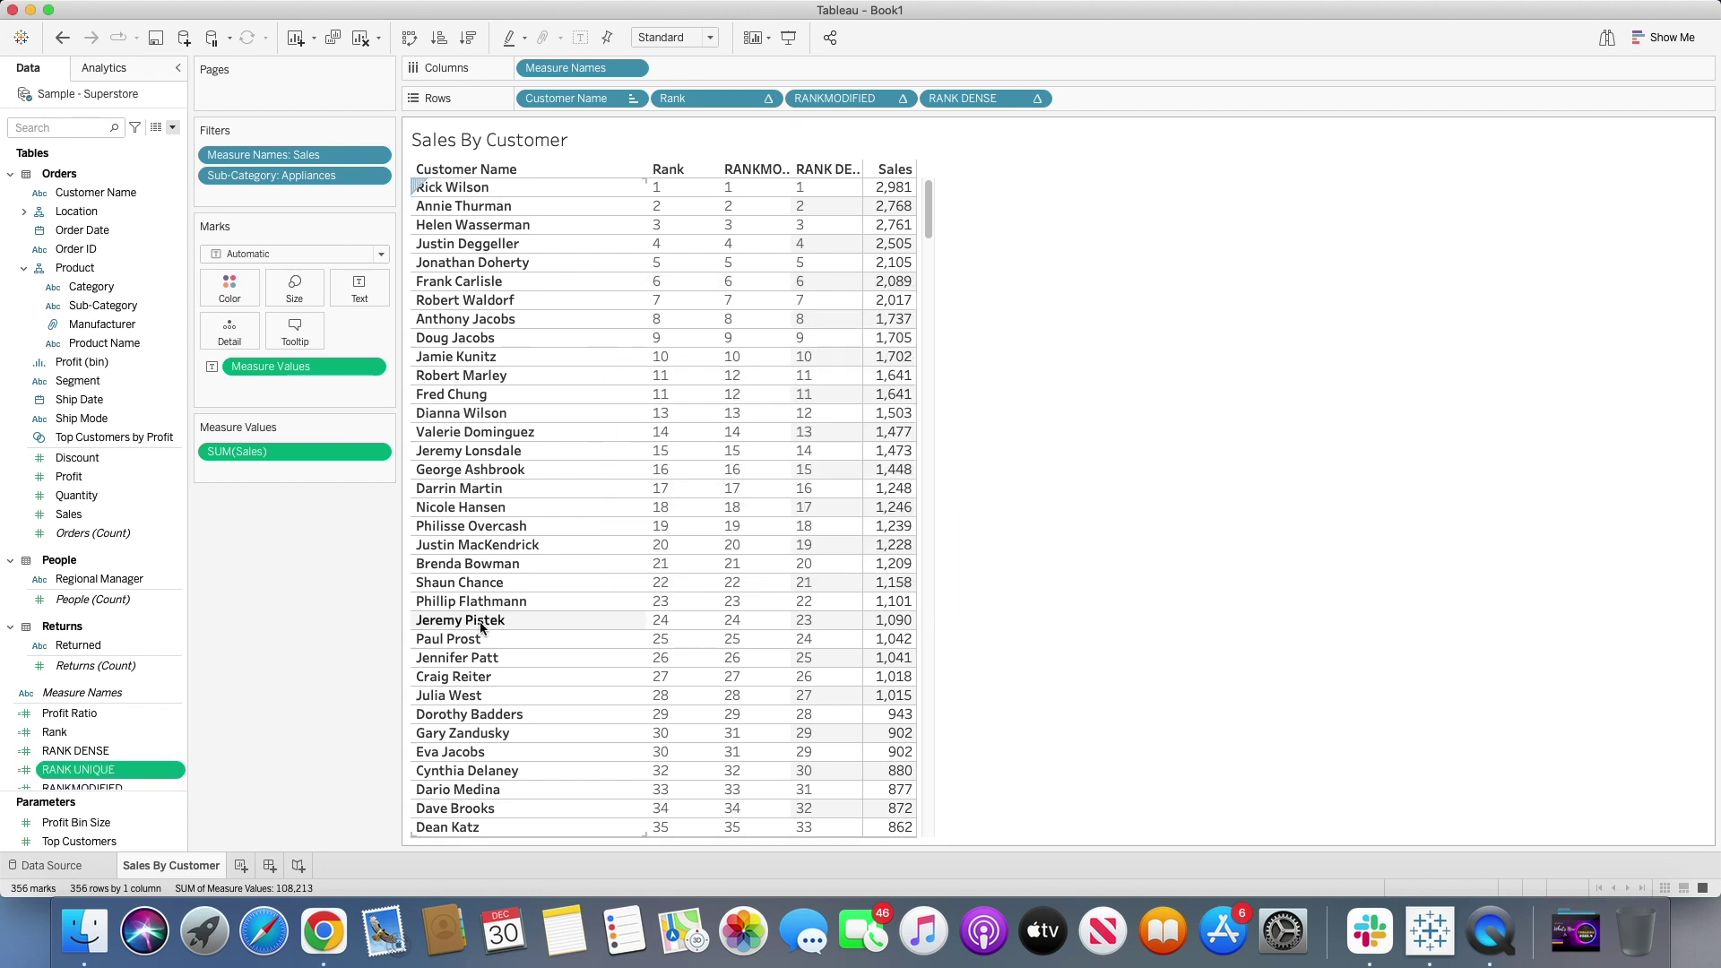
Add the RANK UNIQUE field to the rows after RANK DENSE and make it discrete
left_click_drag(153, 763, 1135, 99)
left_click(1171, 98)
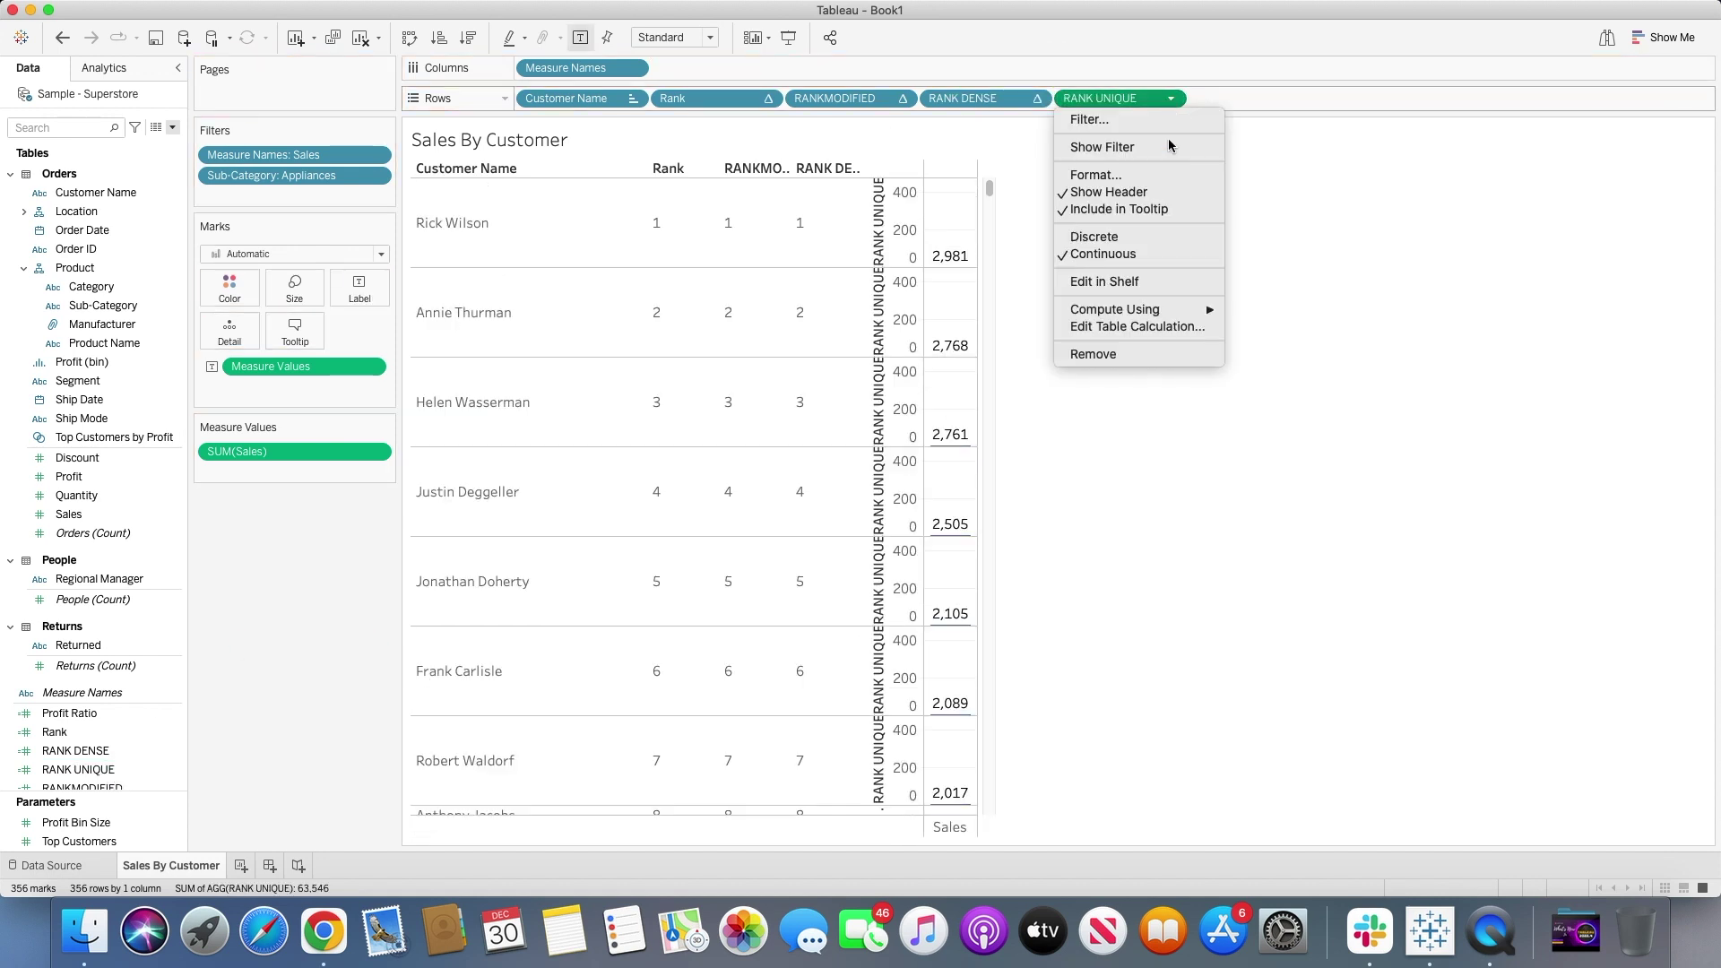
left_click(1131, 238)
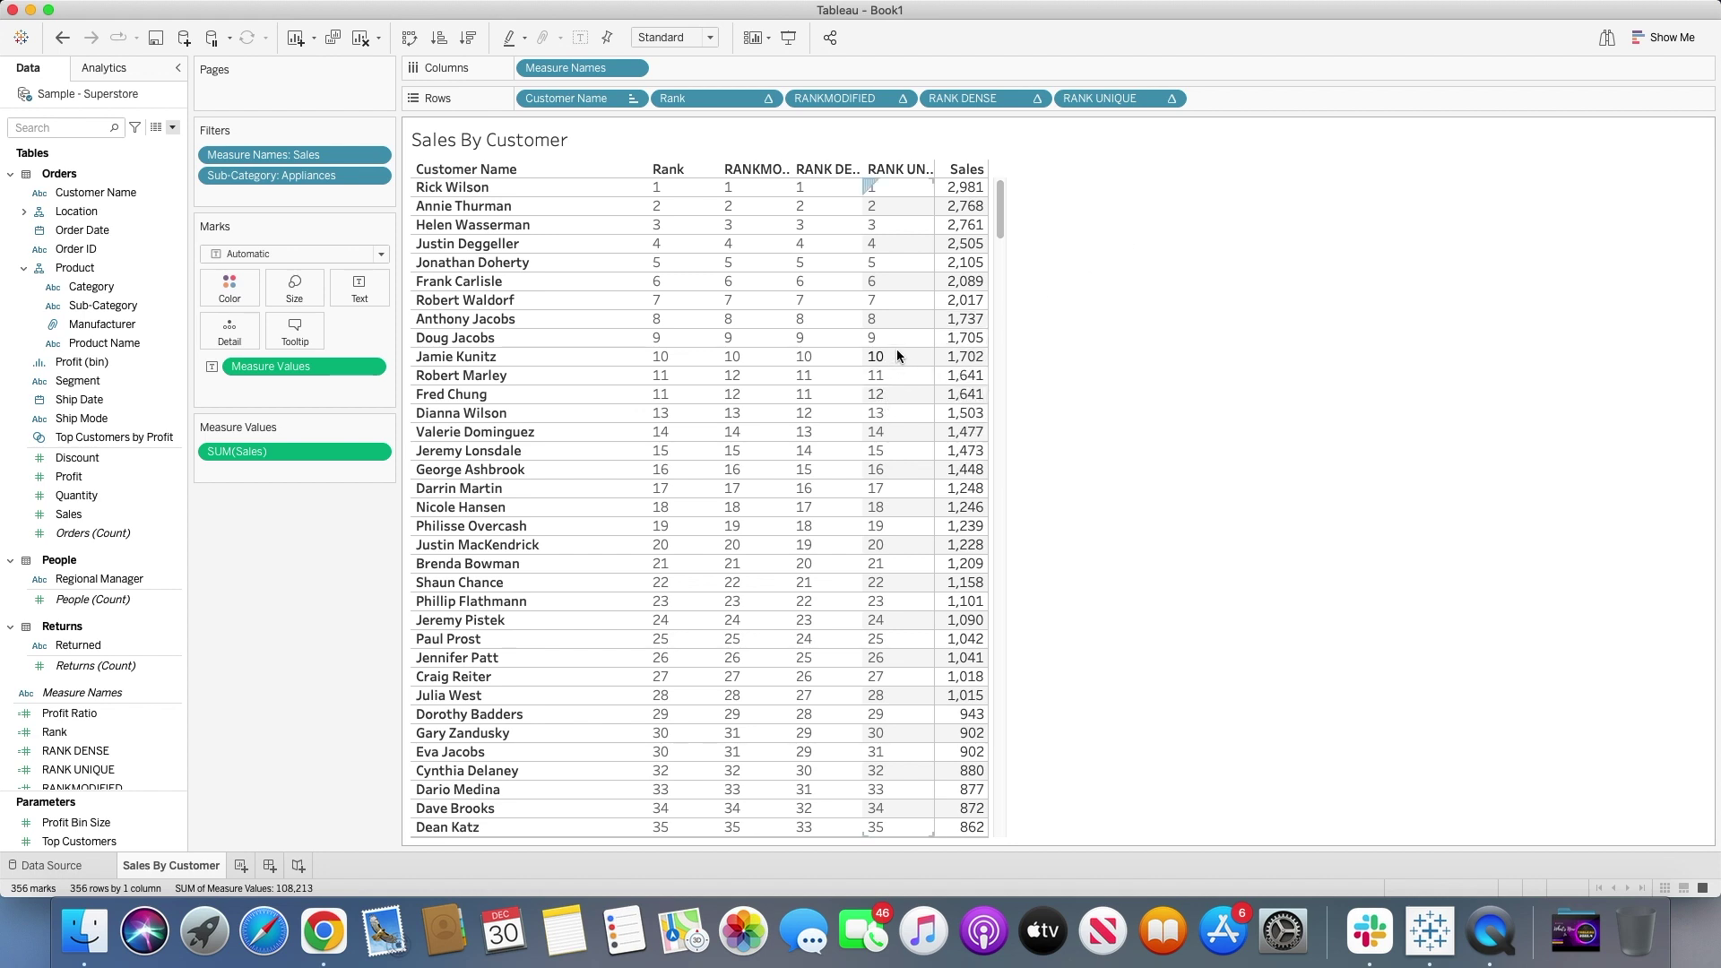
mouse_move(972, 393)
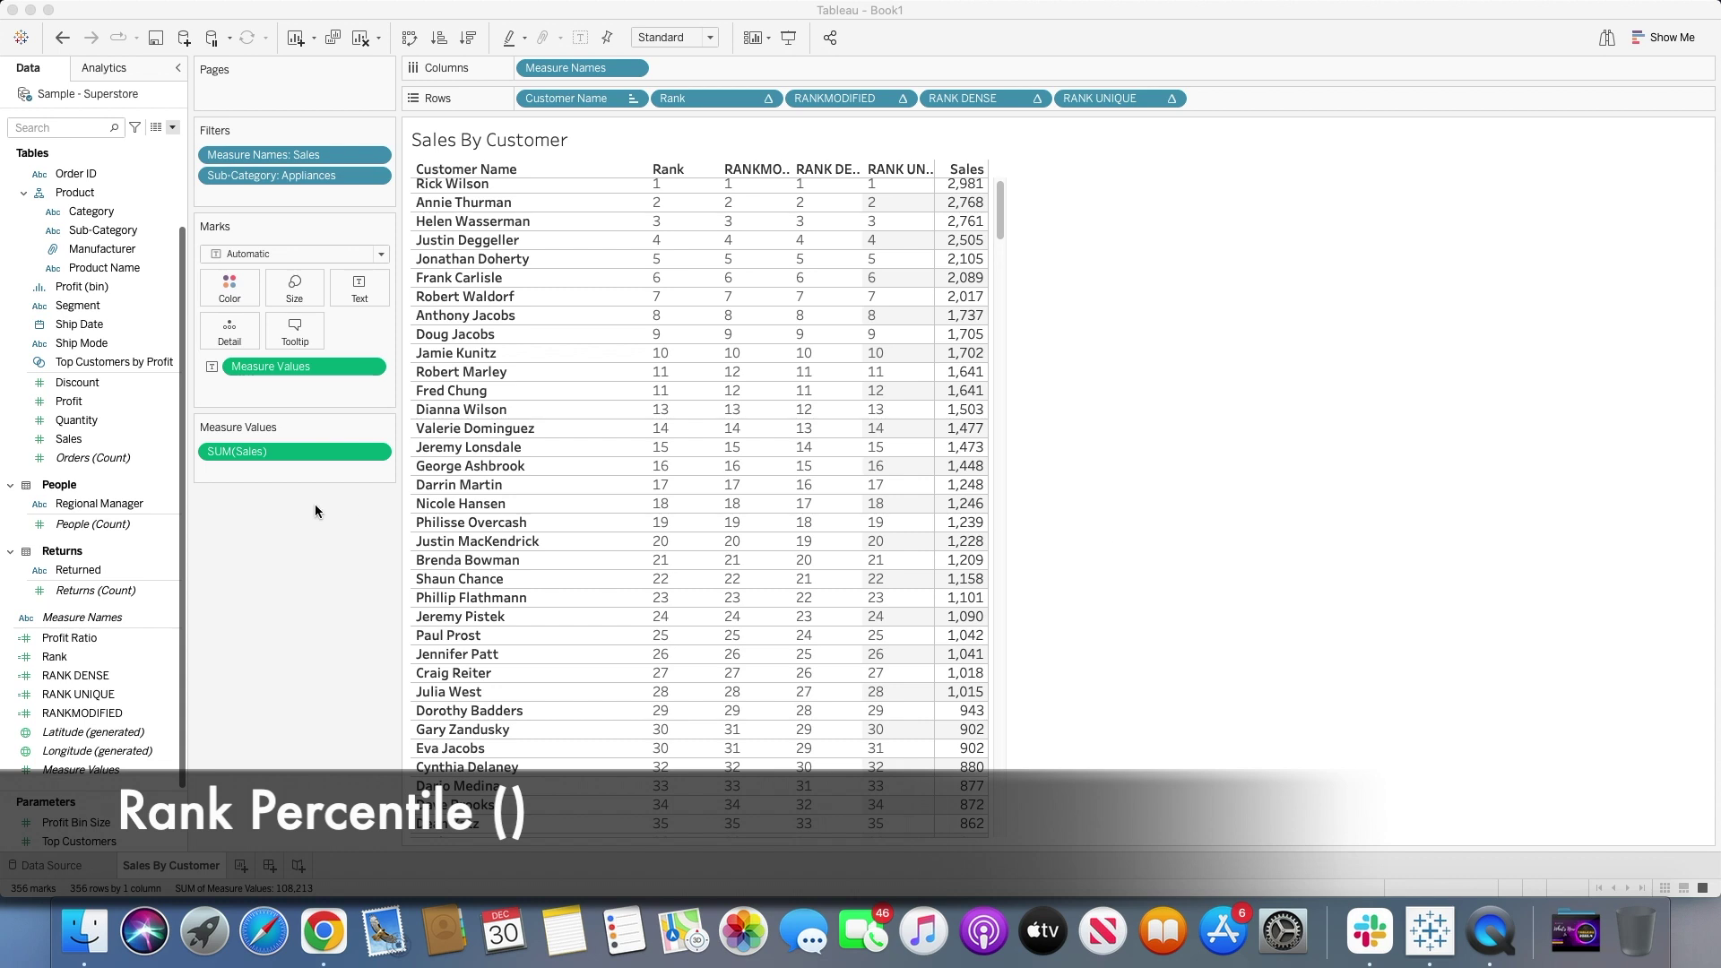
Start a new calculated field named RANK PERCENTILE and insert the RANK_PERCENTILE function in its formula
left_click(172, 127)
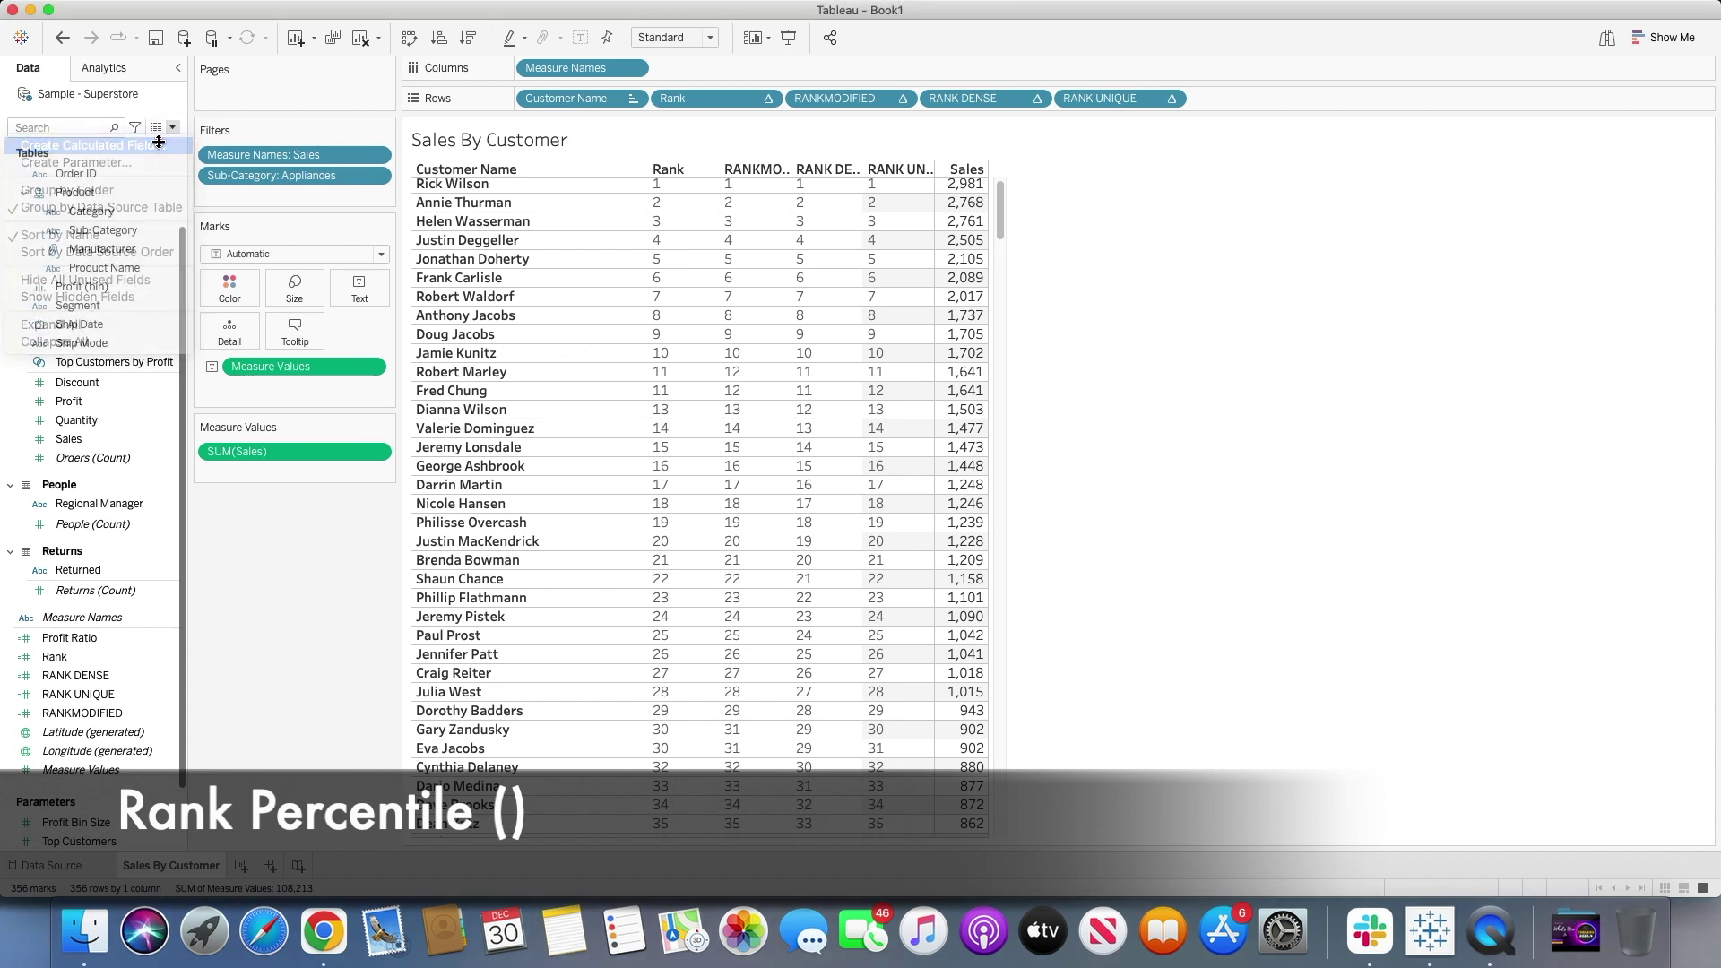
left_click(159, 145)
type("RANK PERCENTILE")
key("Tab")
type("RANK")
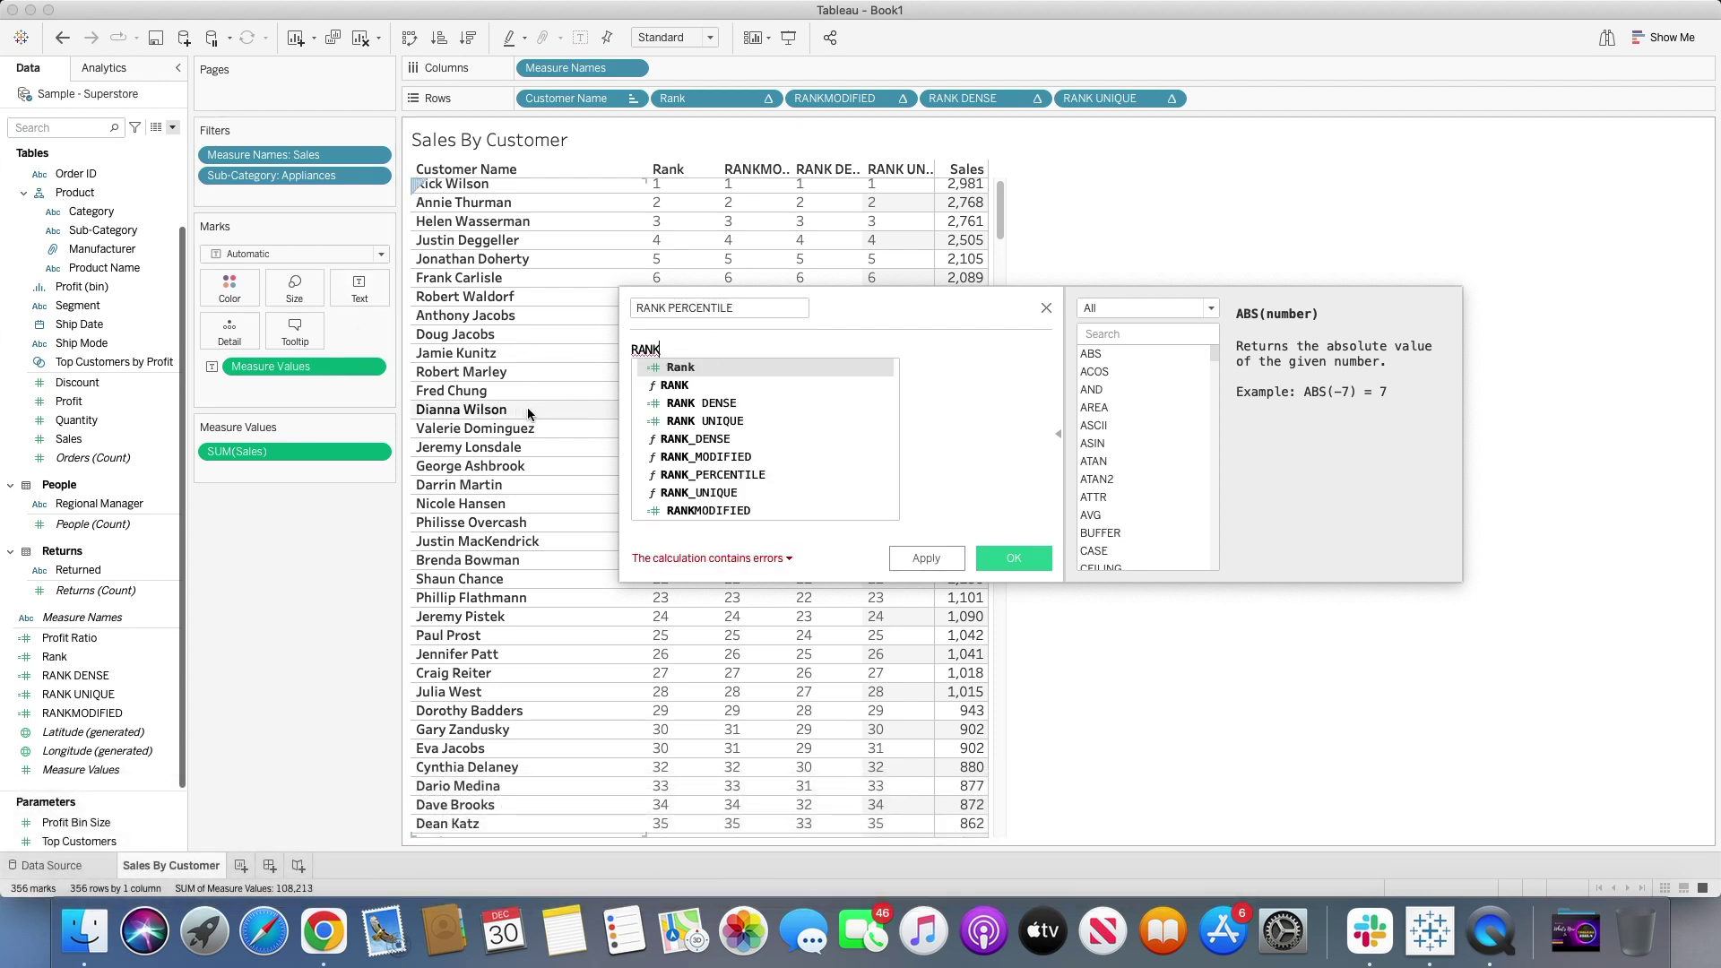
left_click(696, 474)
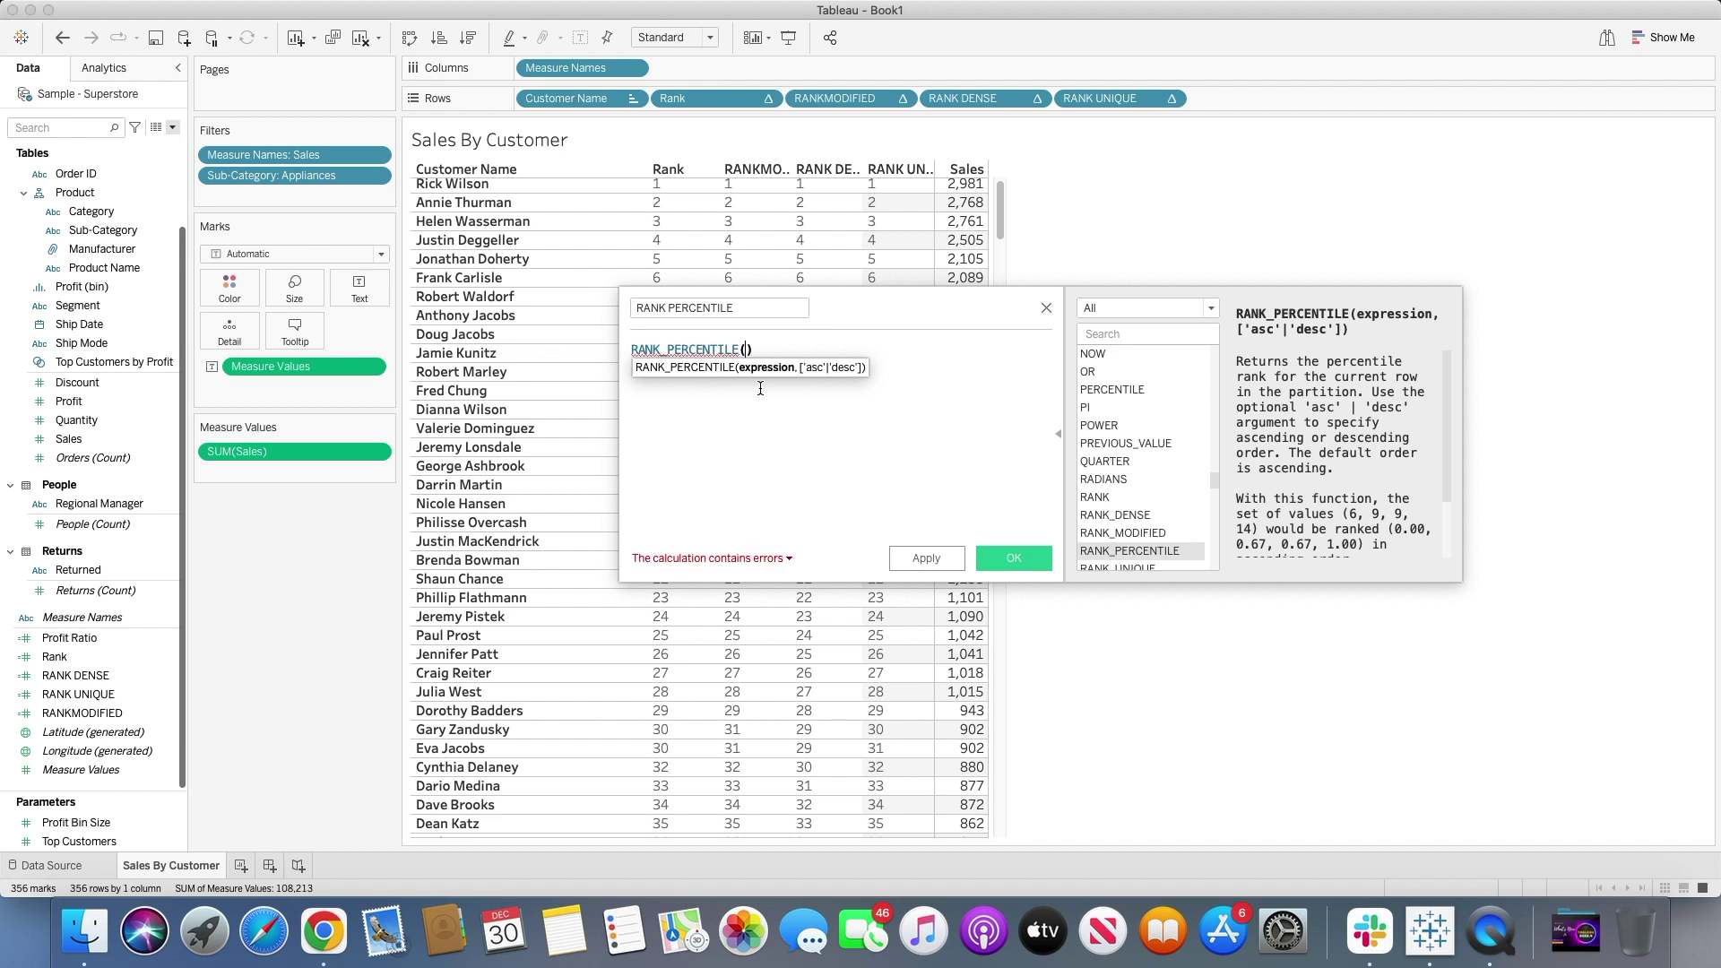
Complete the RANK PERCENTILE formula with SUM([Sales]) as its only argument, and save the field
type("SUM(SALES")
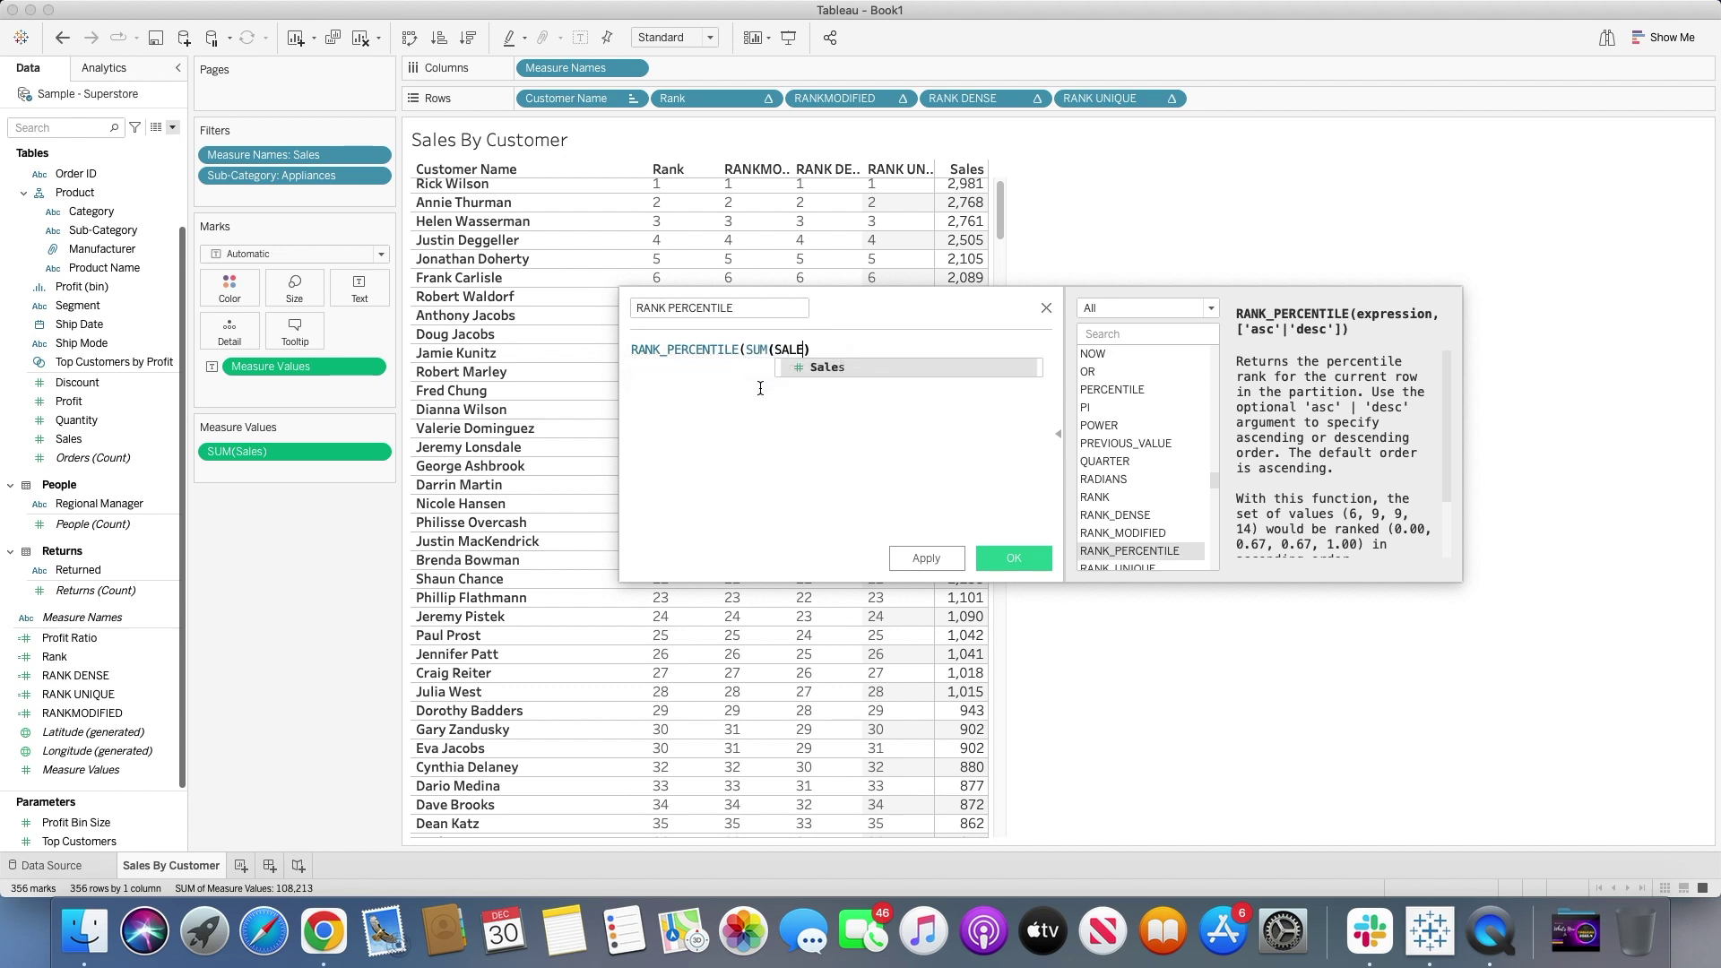
key("Return")
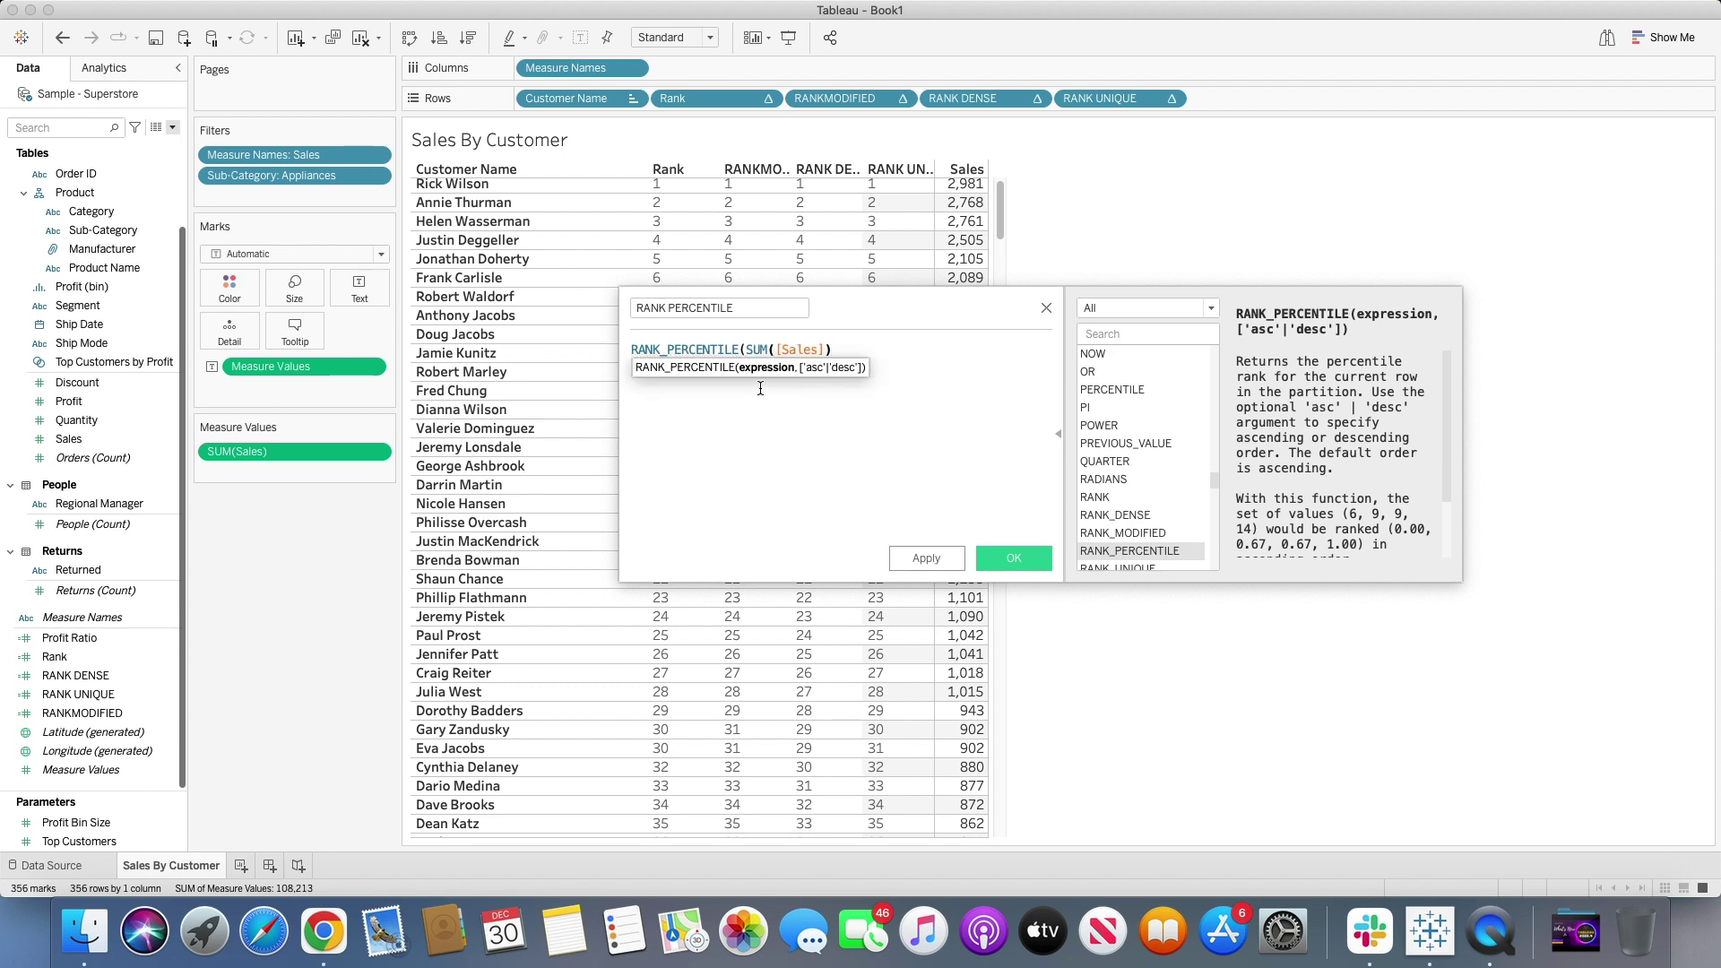
type(")")
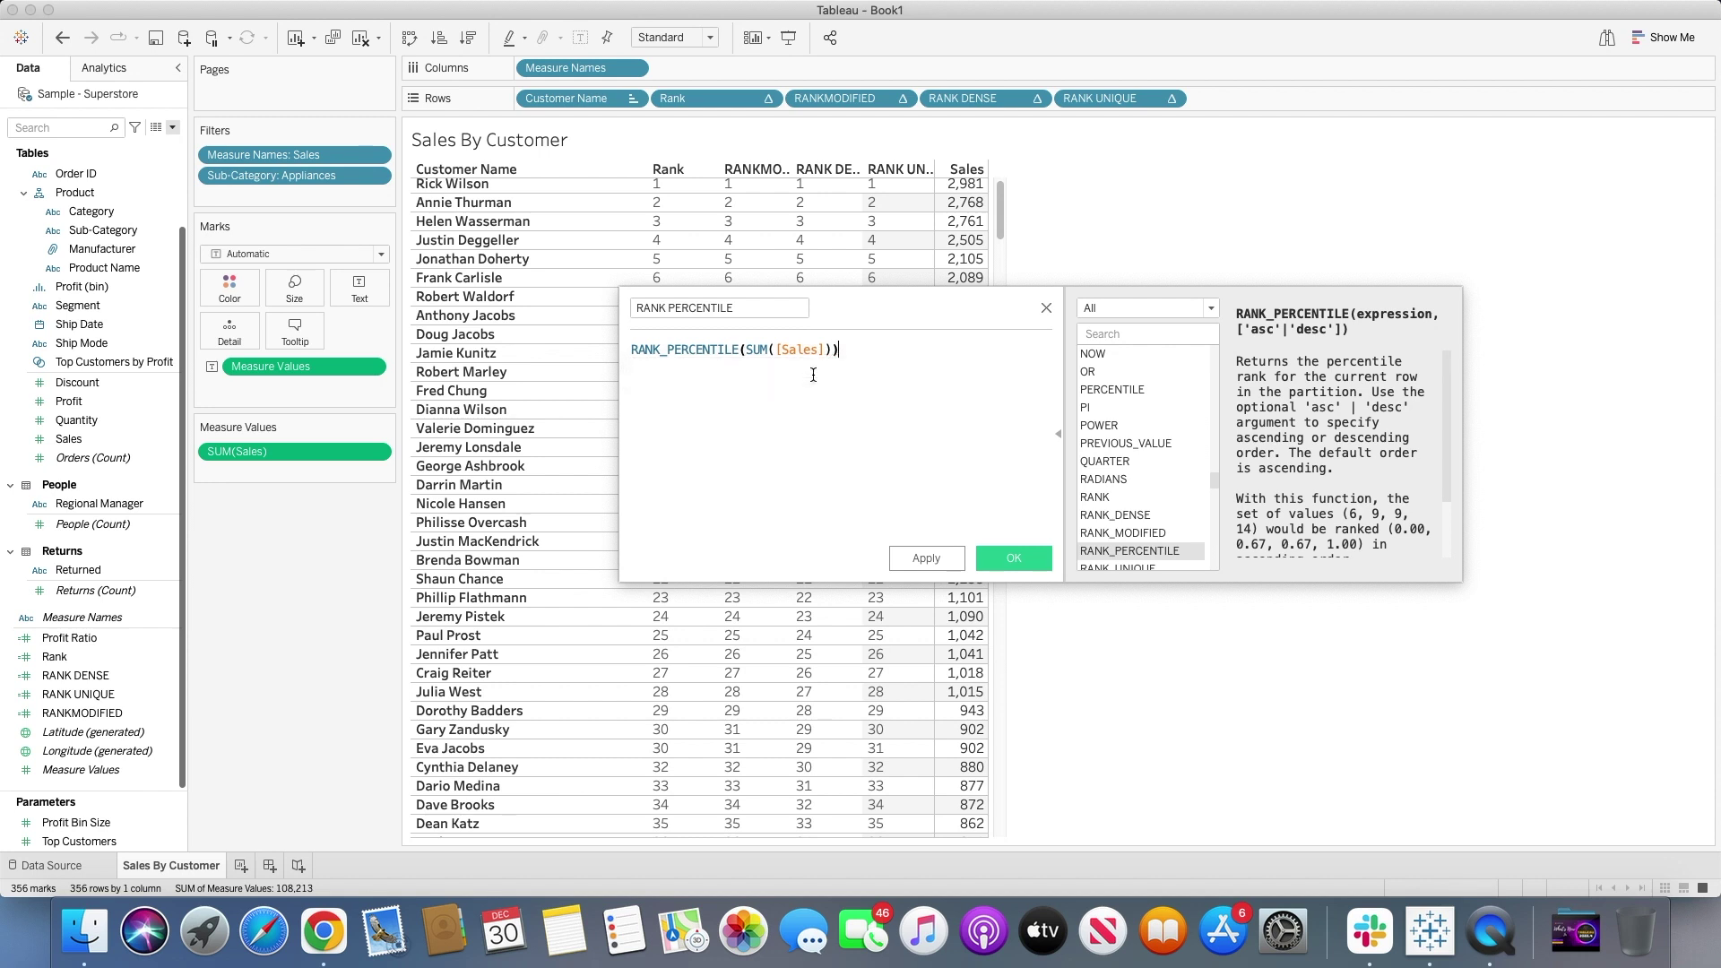
key("Return")
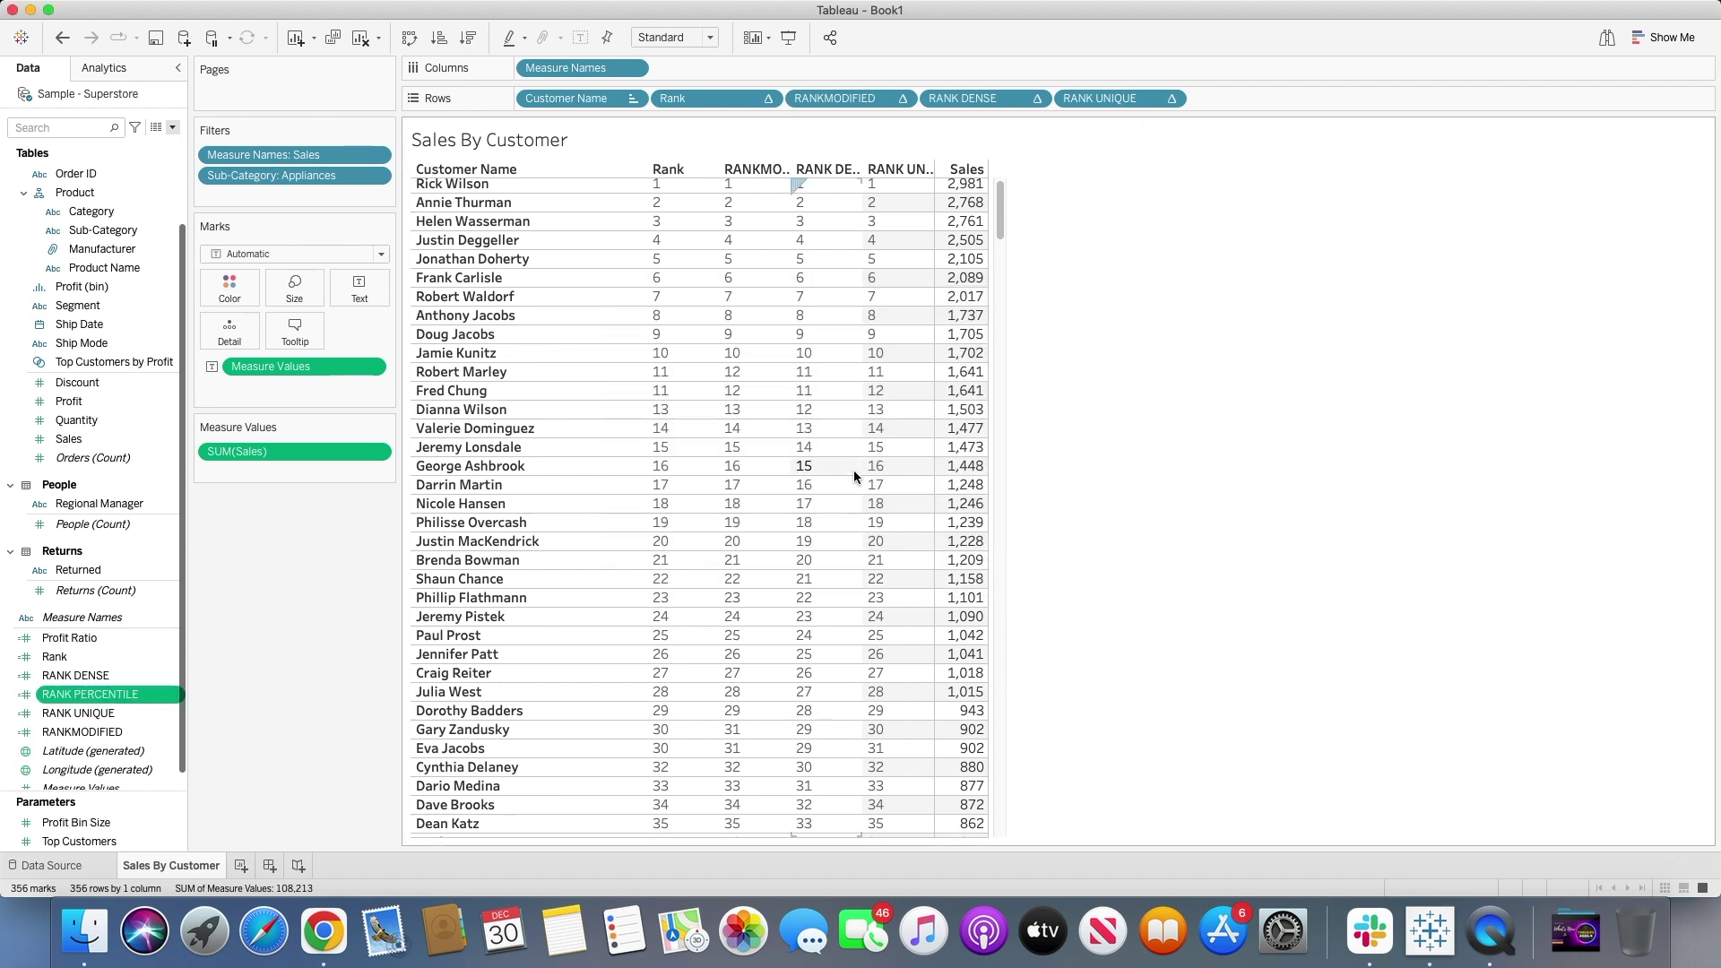
Add the RANK PERCENTILE field to the rows after RANK UNIQUE and make it discrete
left_click_drag(118, 694, 1321, 95)
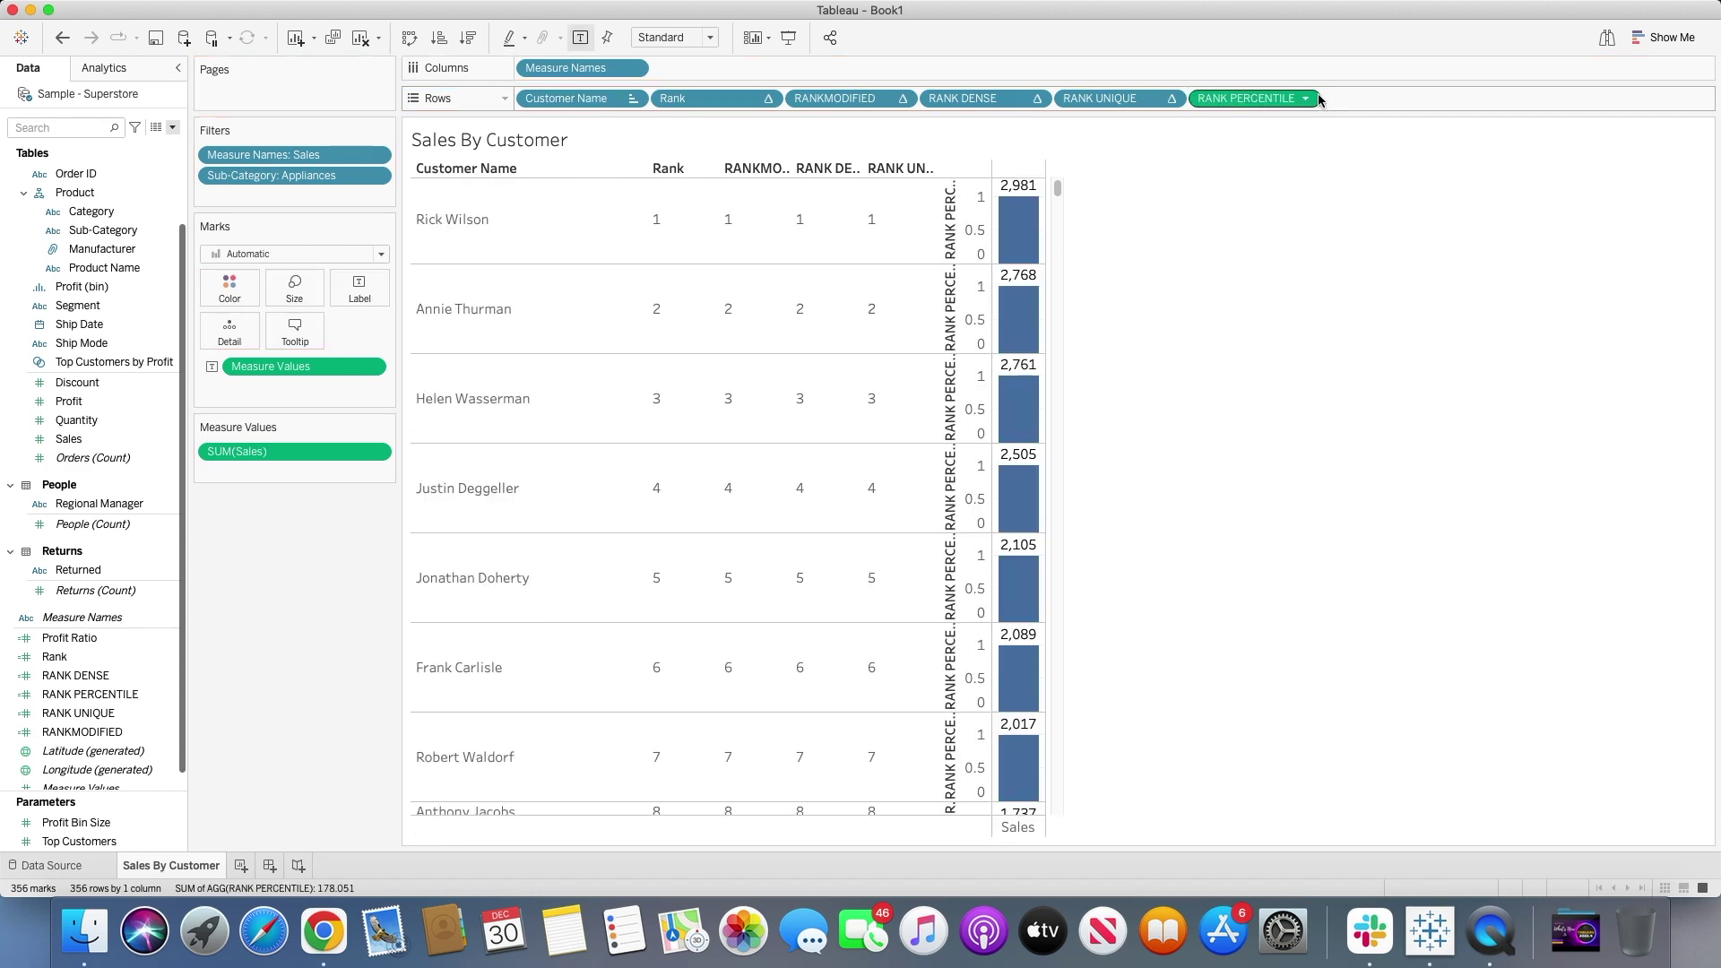
left_click(1305, 99)
left_click(1245, 239)
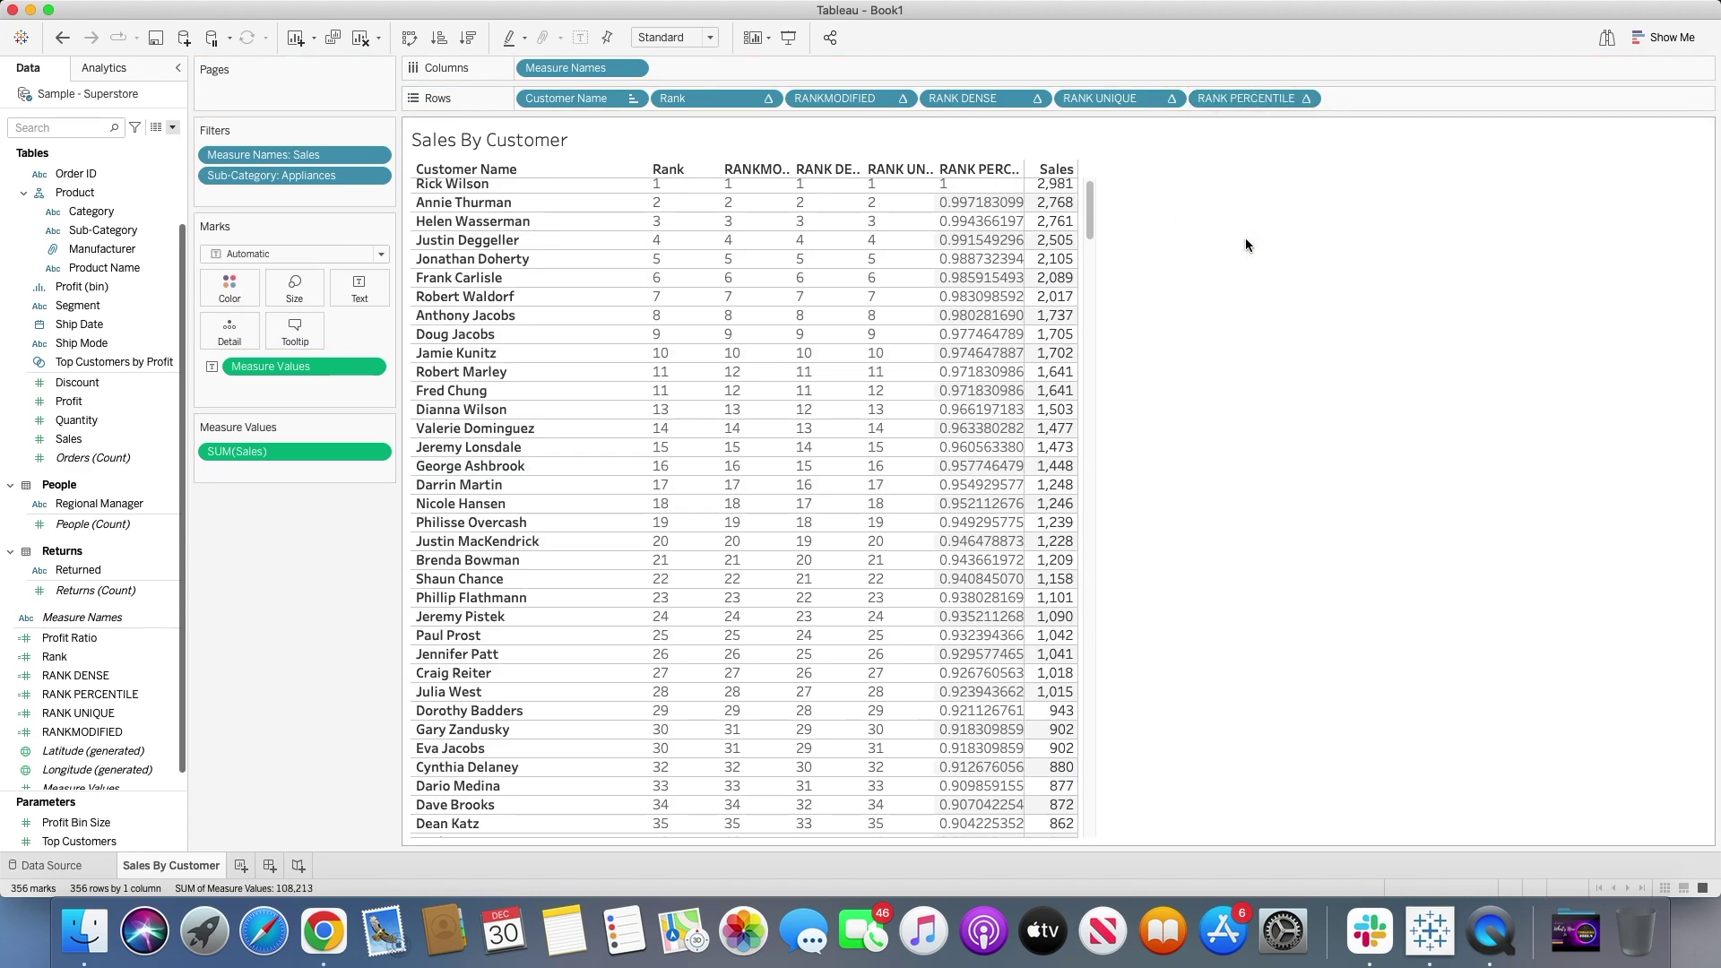
Format the RANK PERCENTILE header numbers as Percentage with 2 decimal places
left_click(1305, 99)
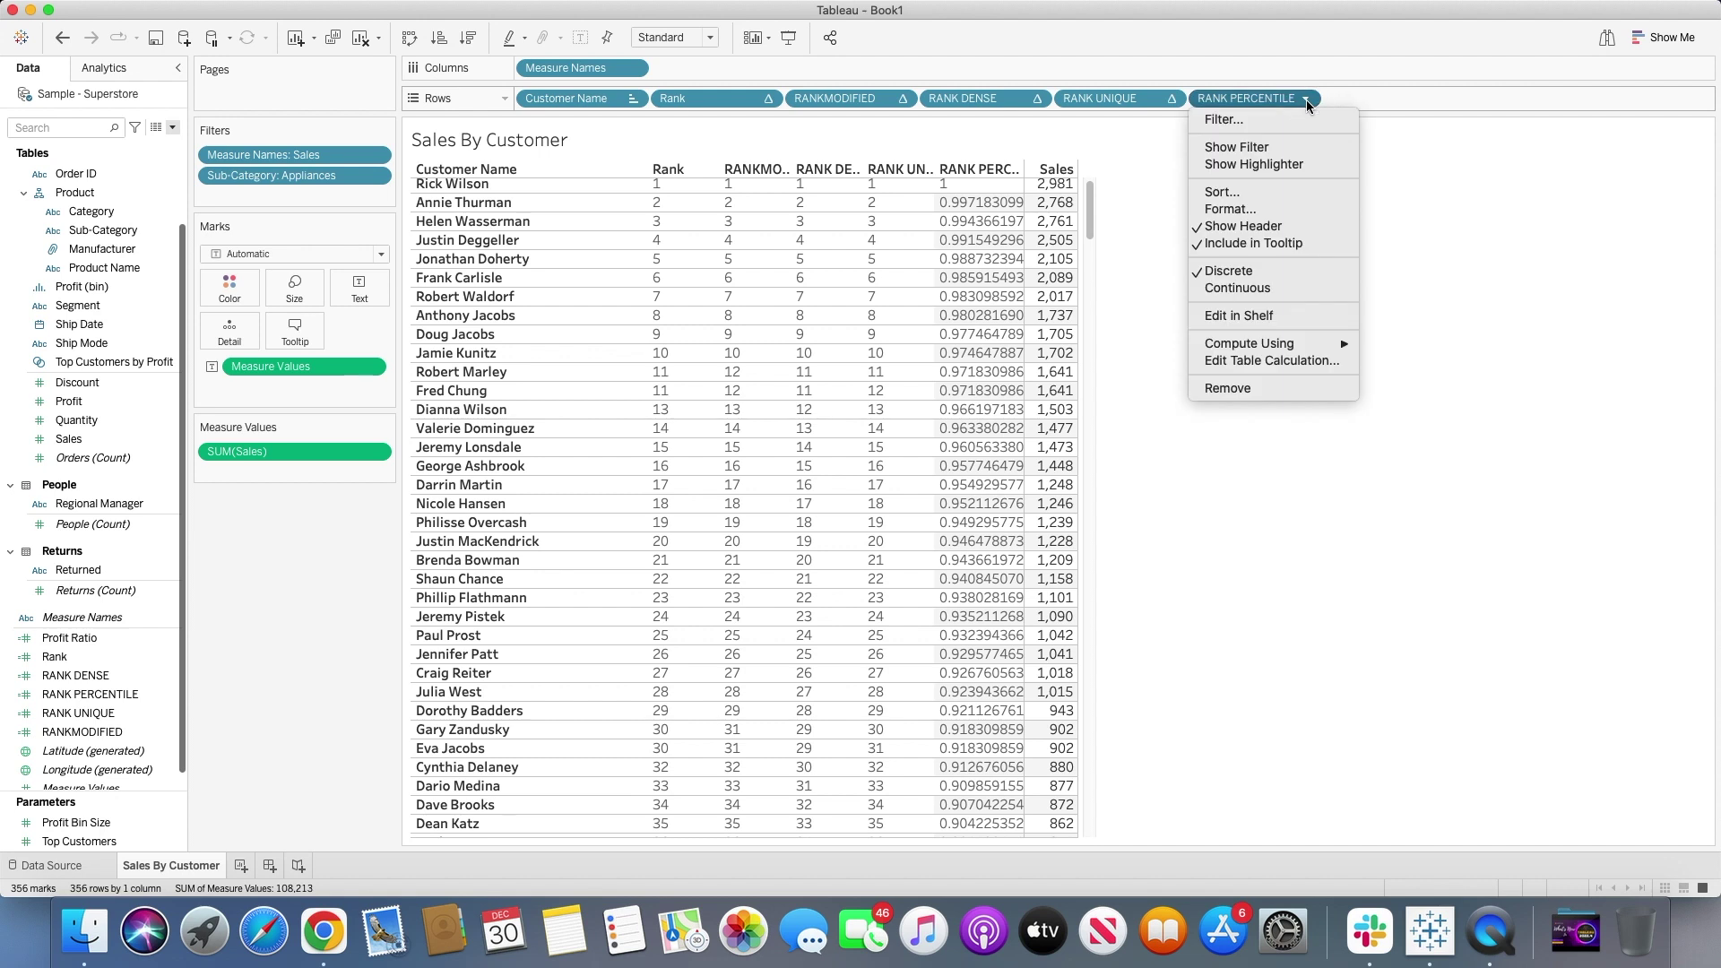
left_click(1270, 209)
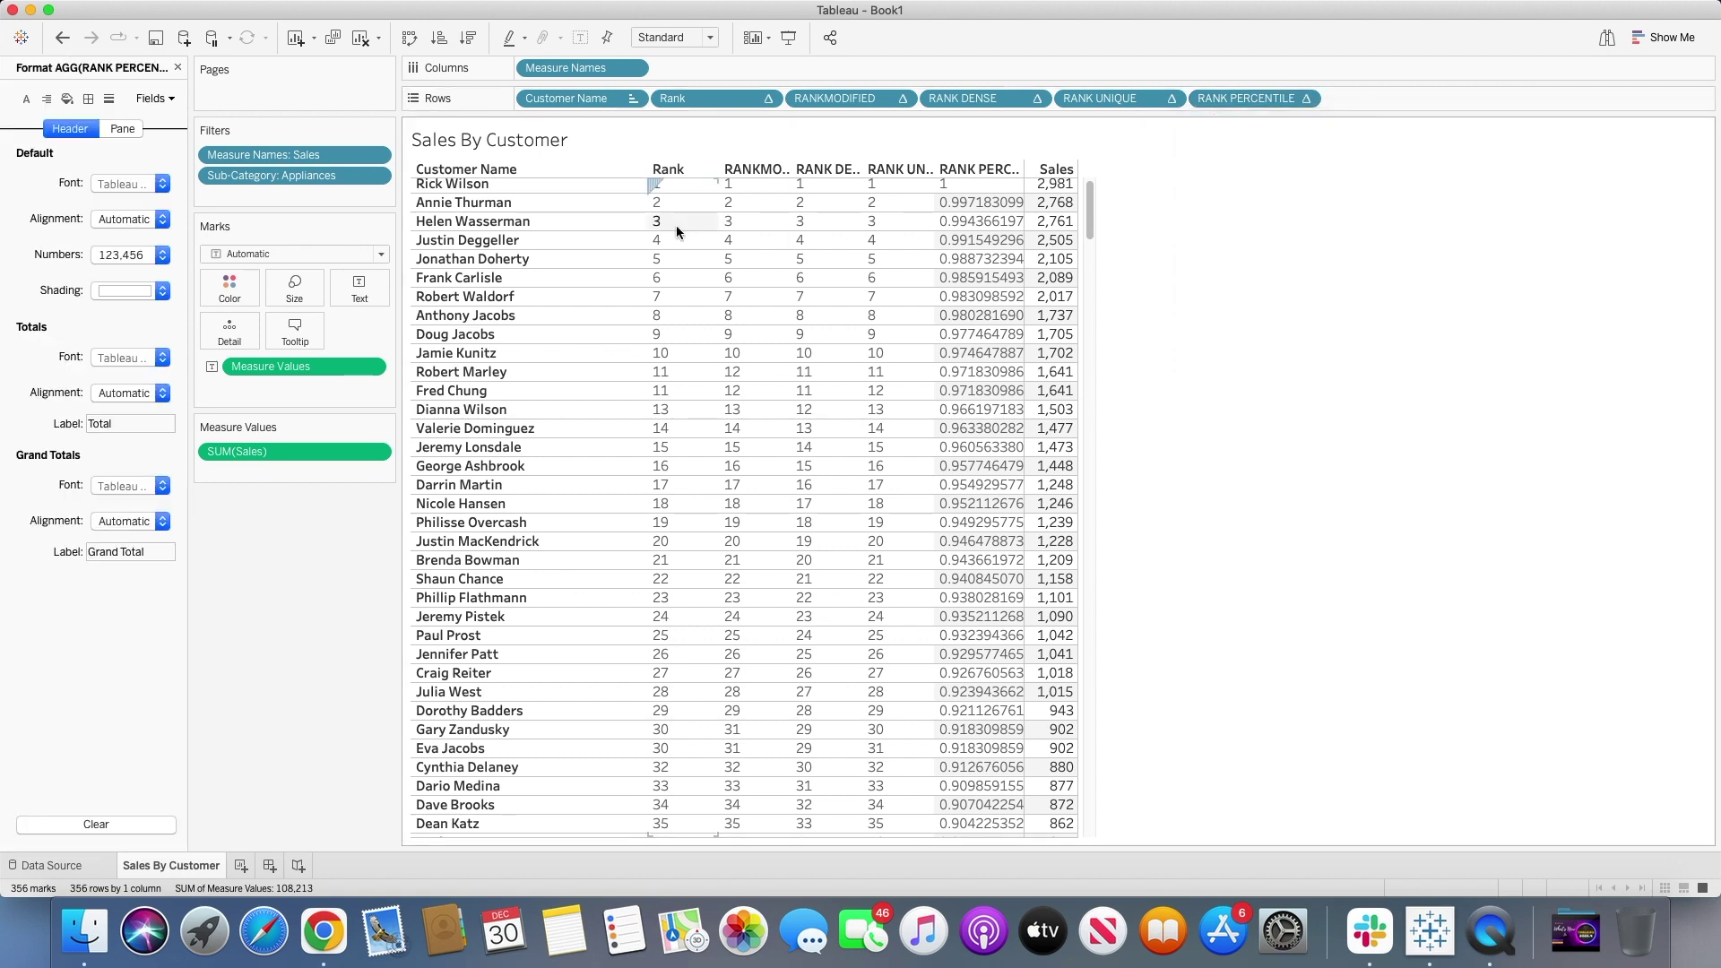
left_click(164, 258)
left_click(143, 378)
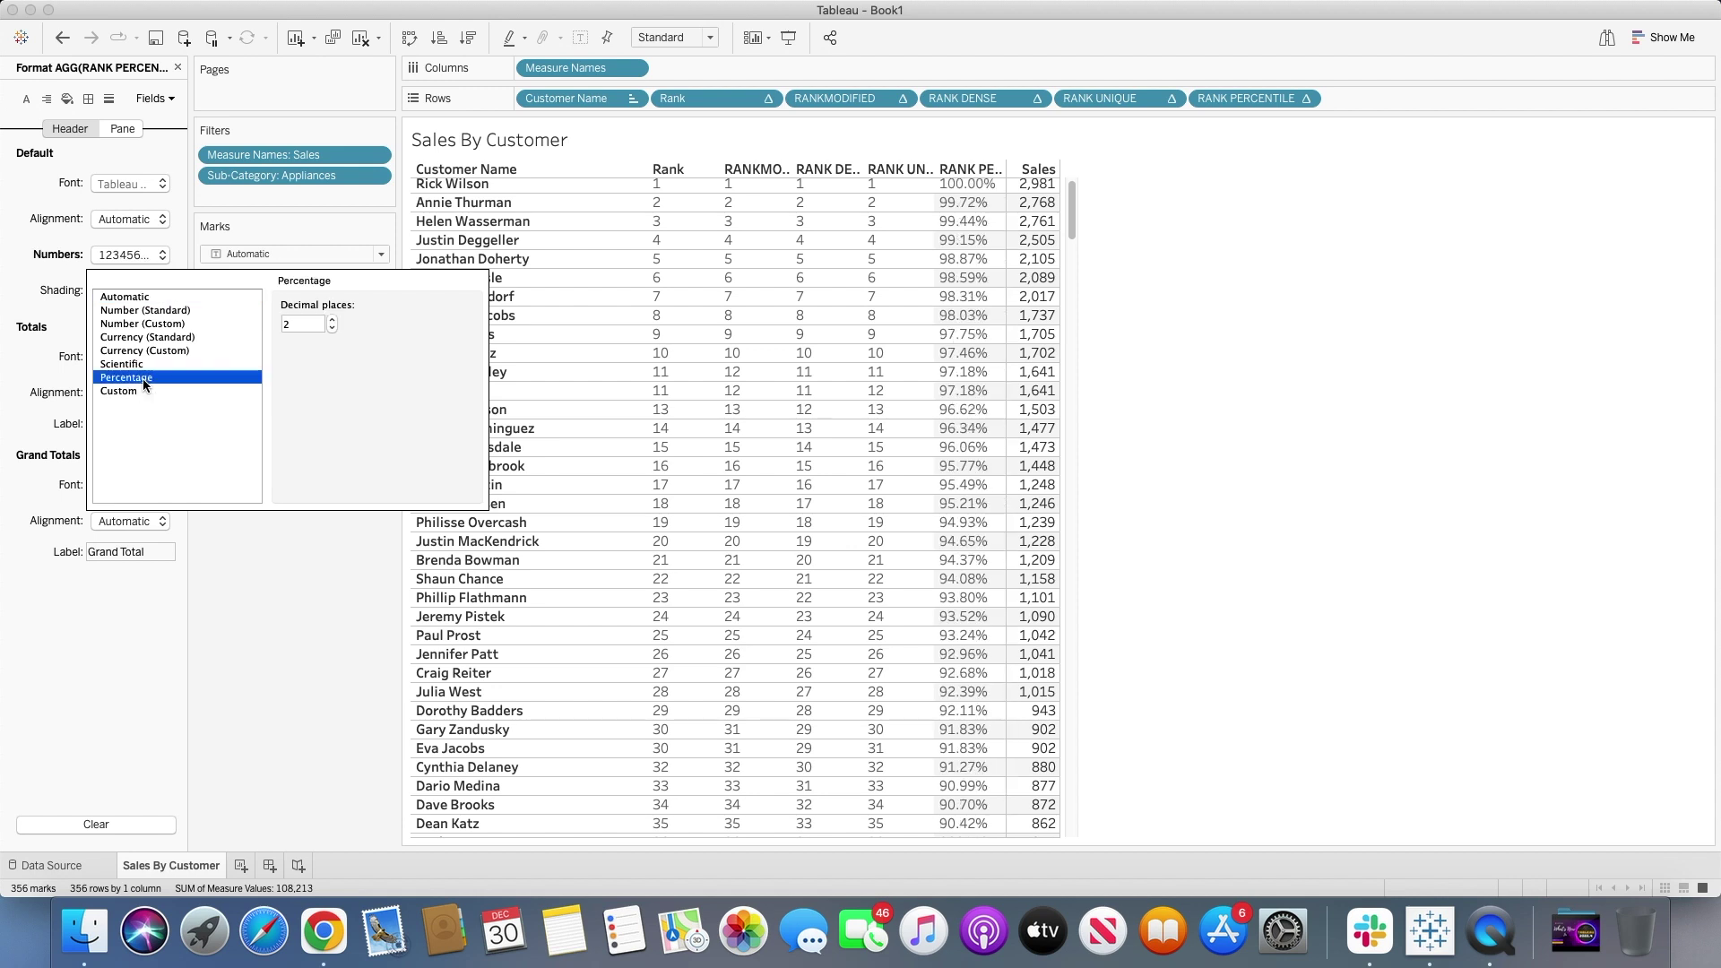
left_click(320, 581)
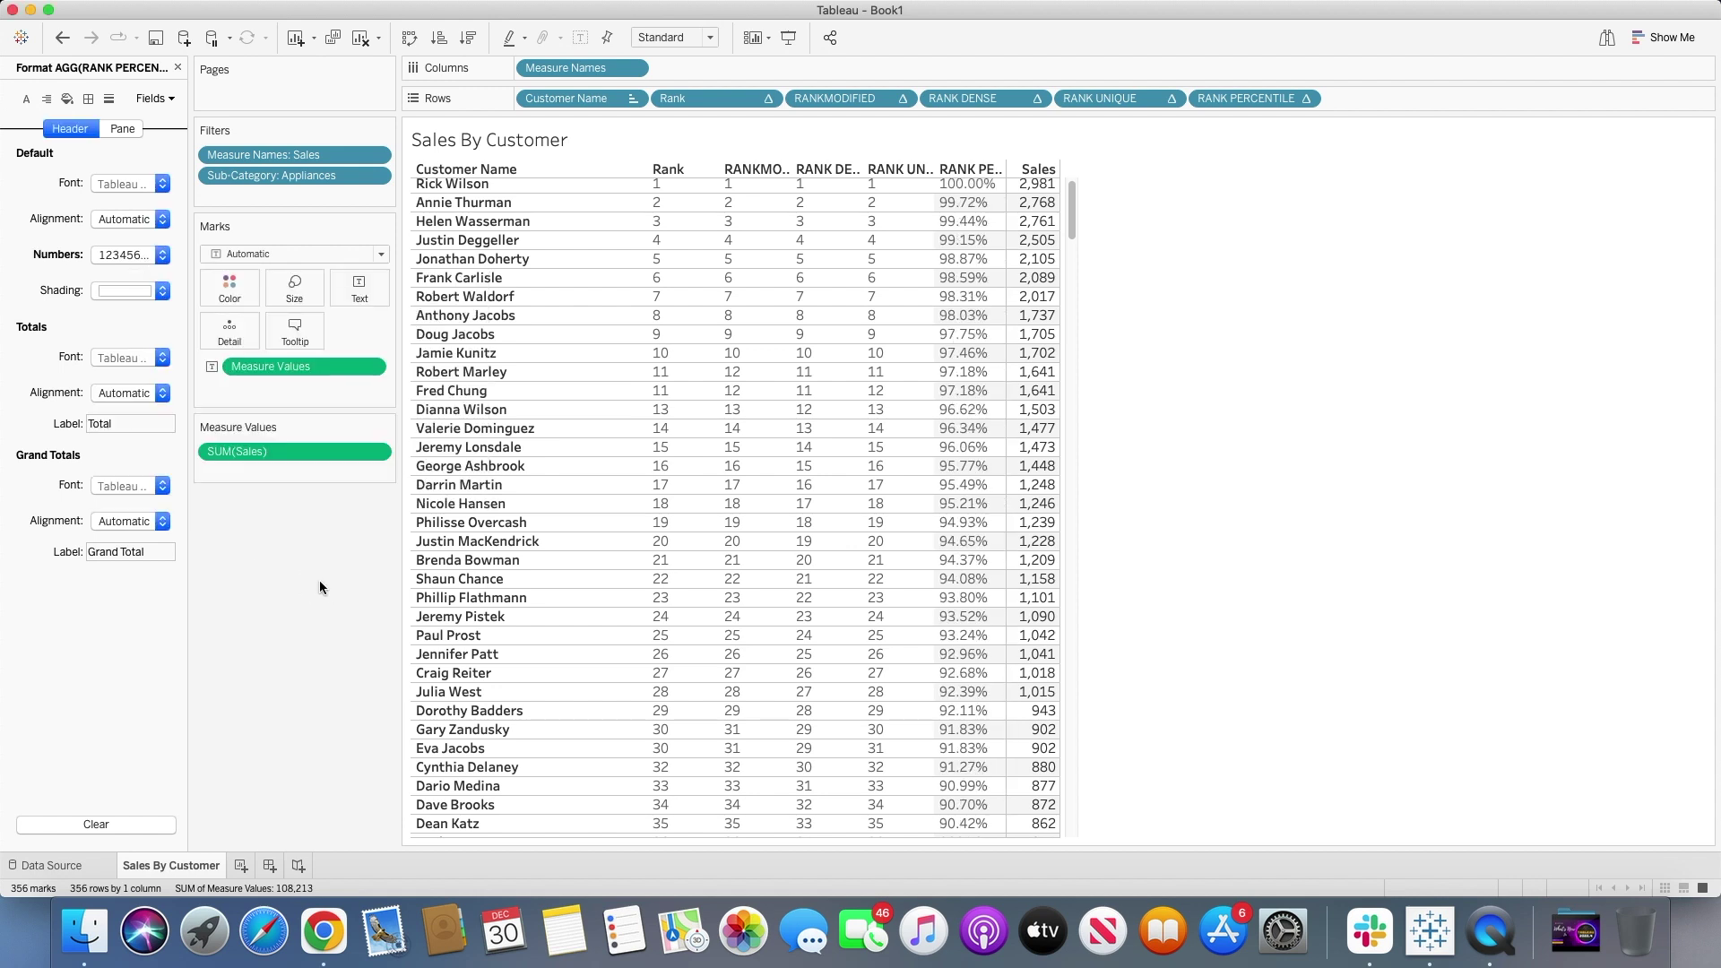
scroll(615, 543, "up", 1)
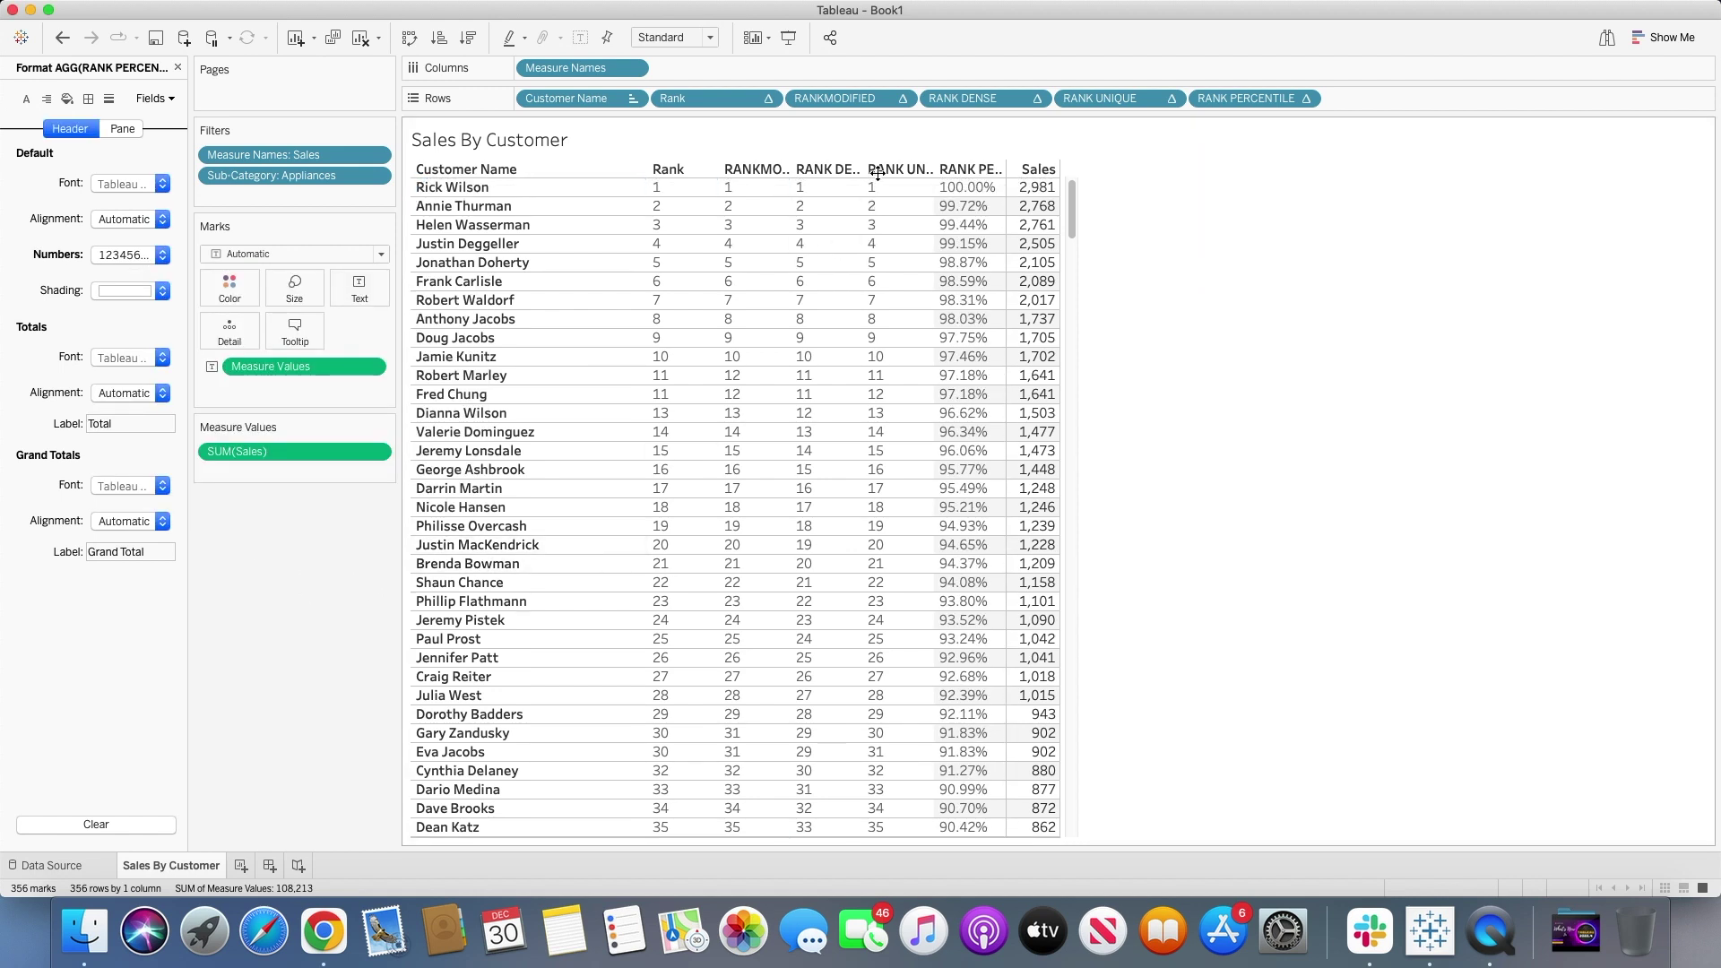
mouse_move(1045, 193)
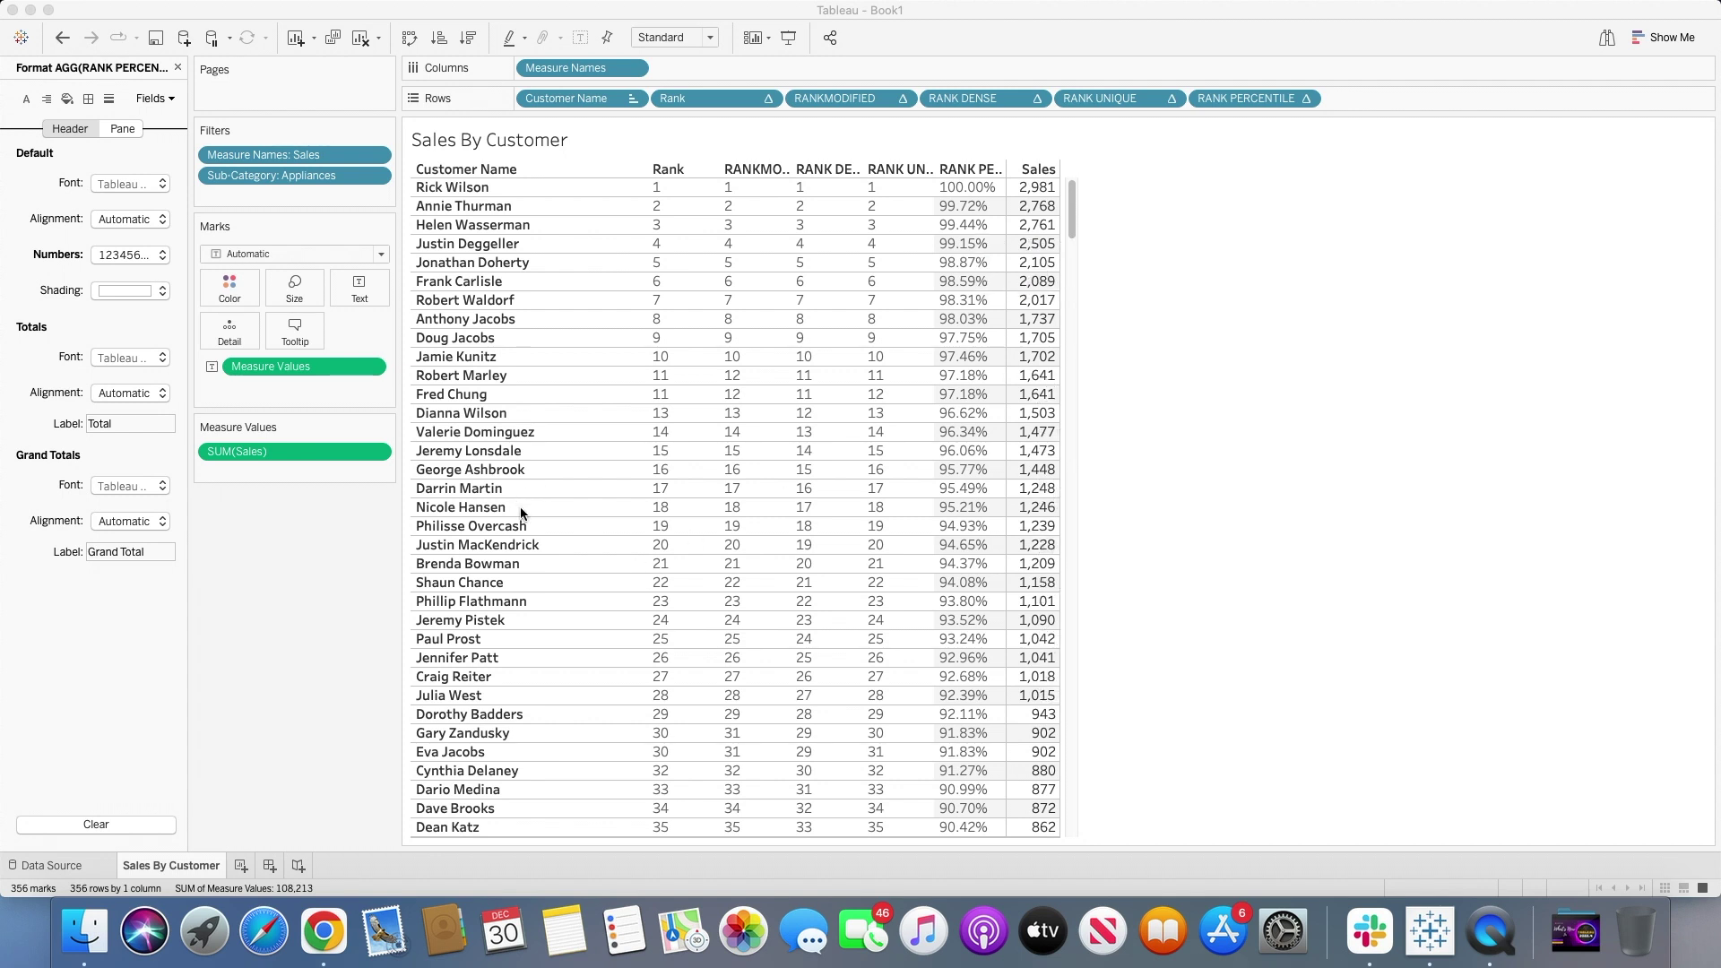
Examine the percentile ranks against sales for customers ranked 18th, 52nd and 1st, and clear the selection
left_click(488, 507)
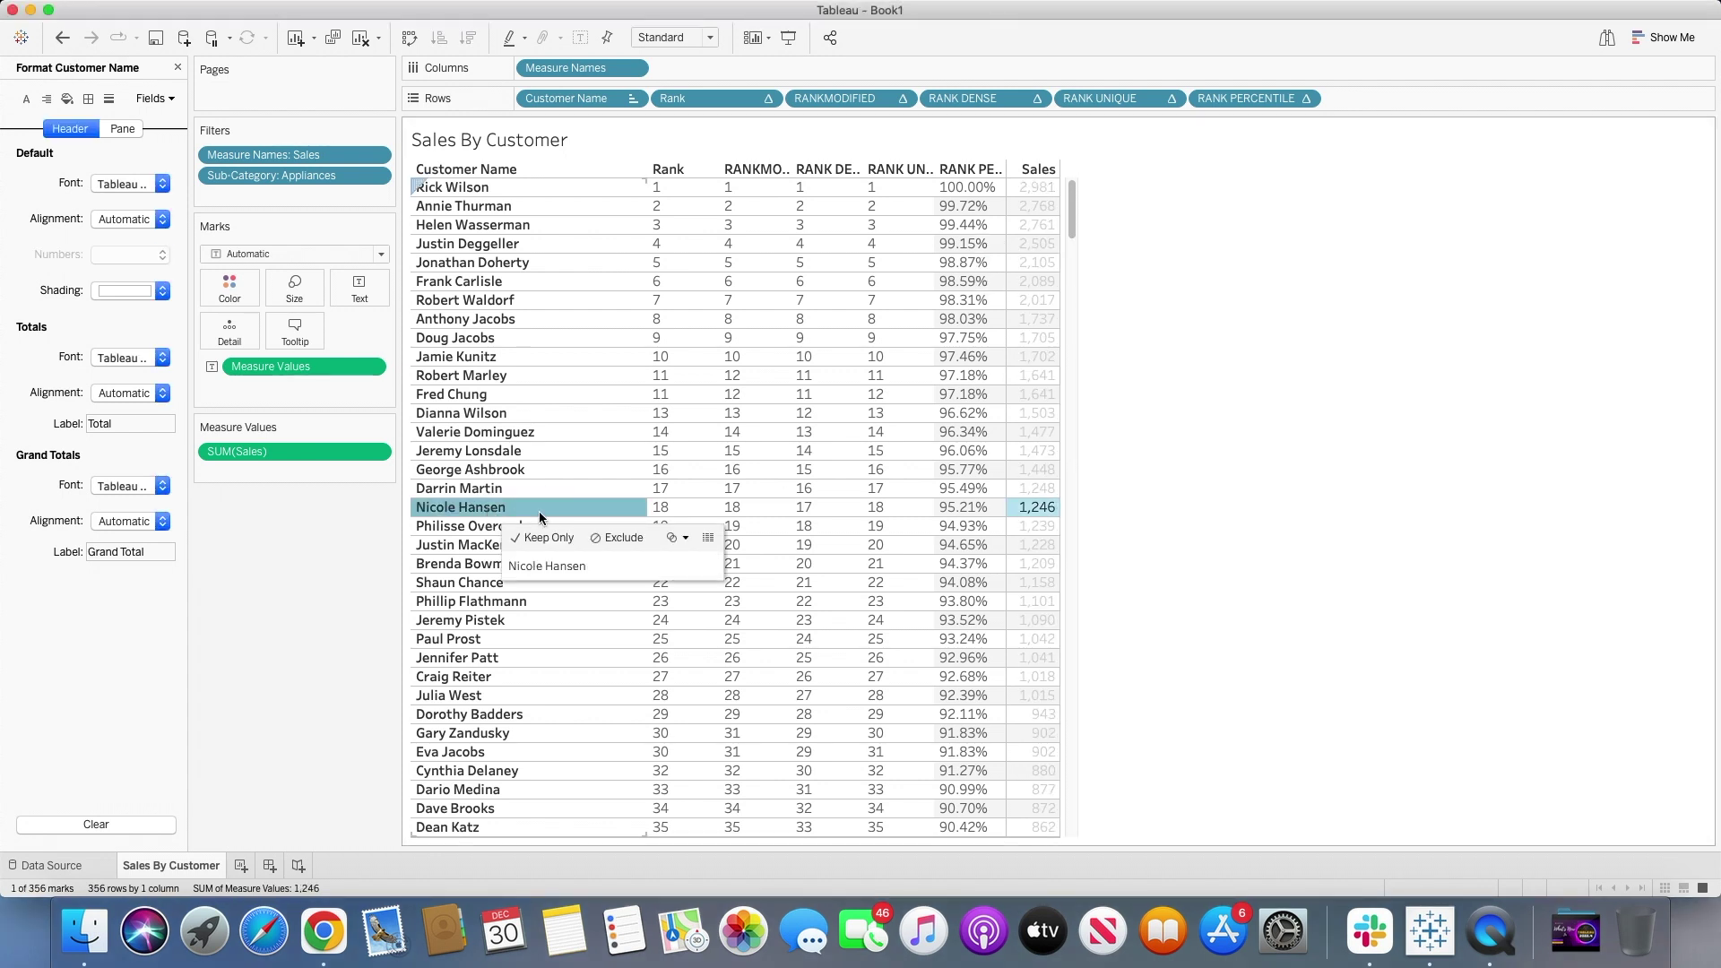
mouse_move(1037, 519)
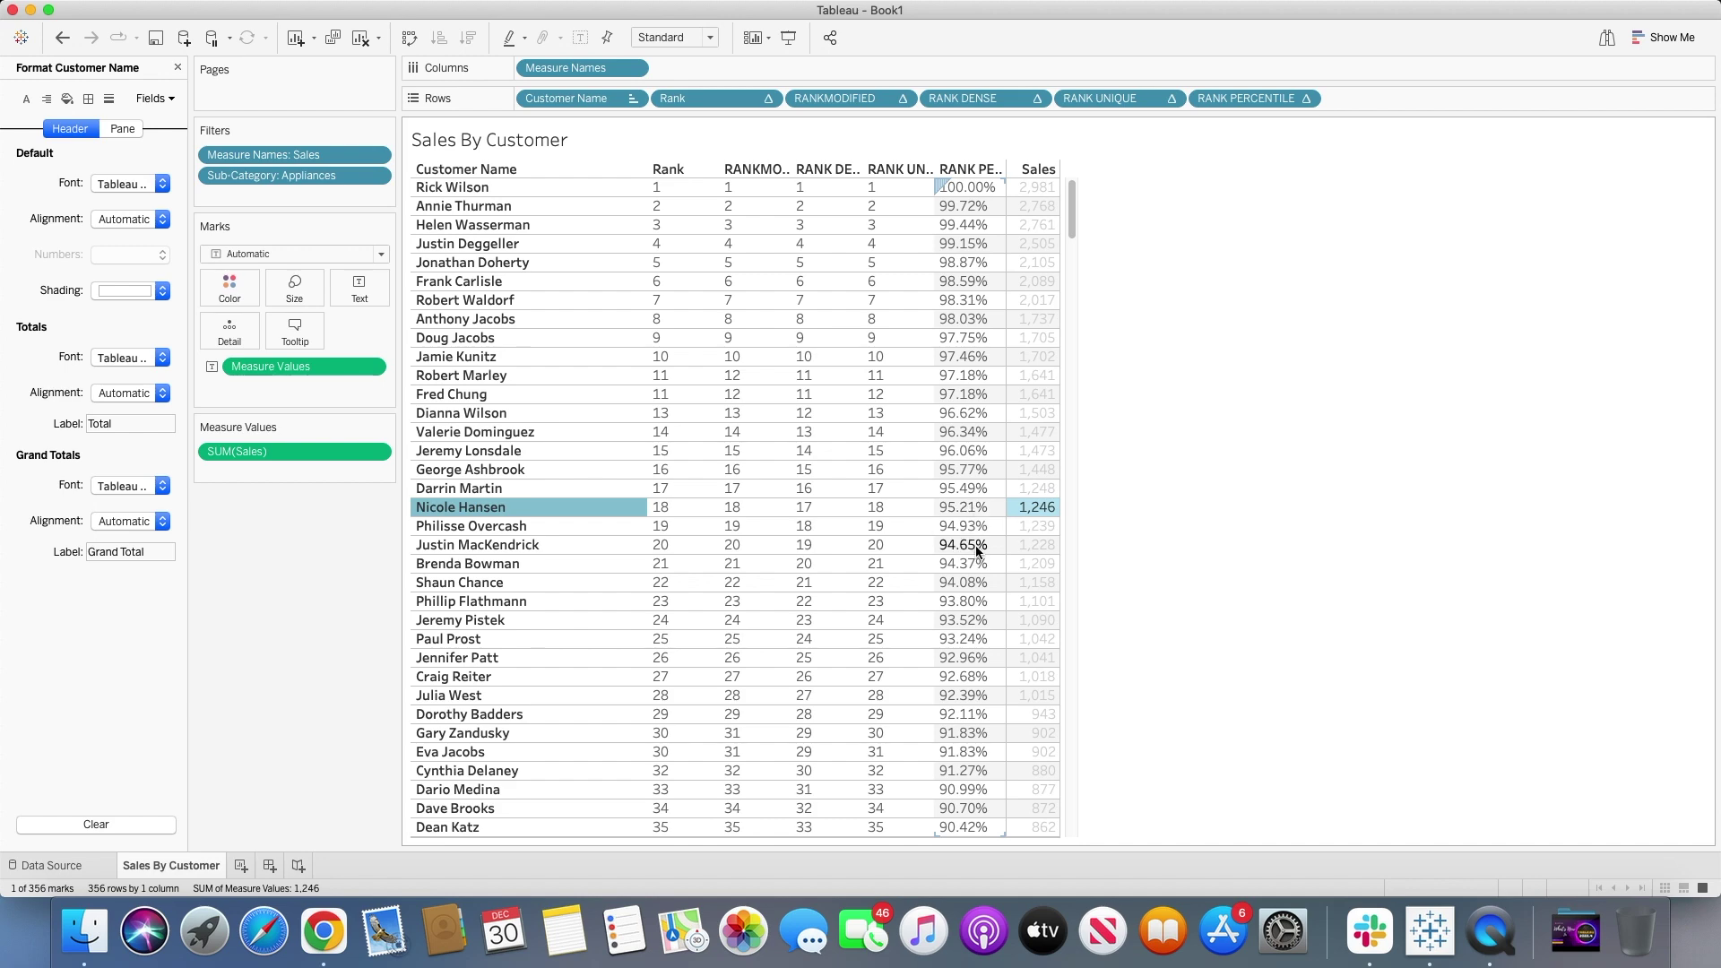
scroll(975, 545, "down", 10)
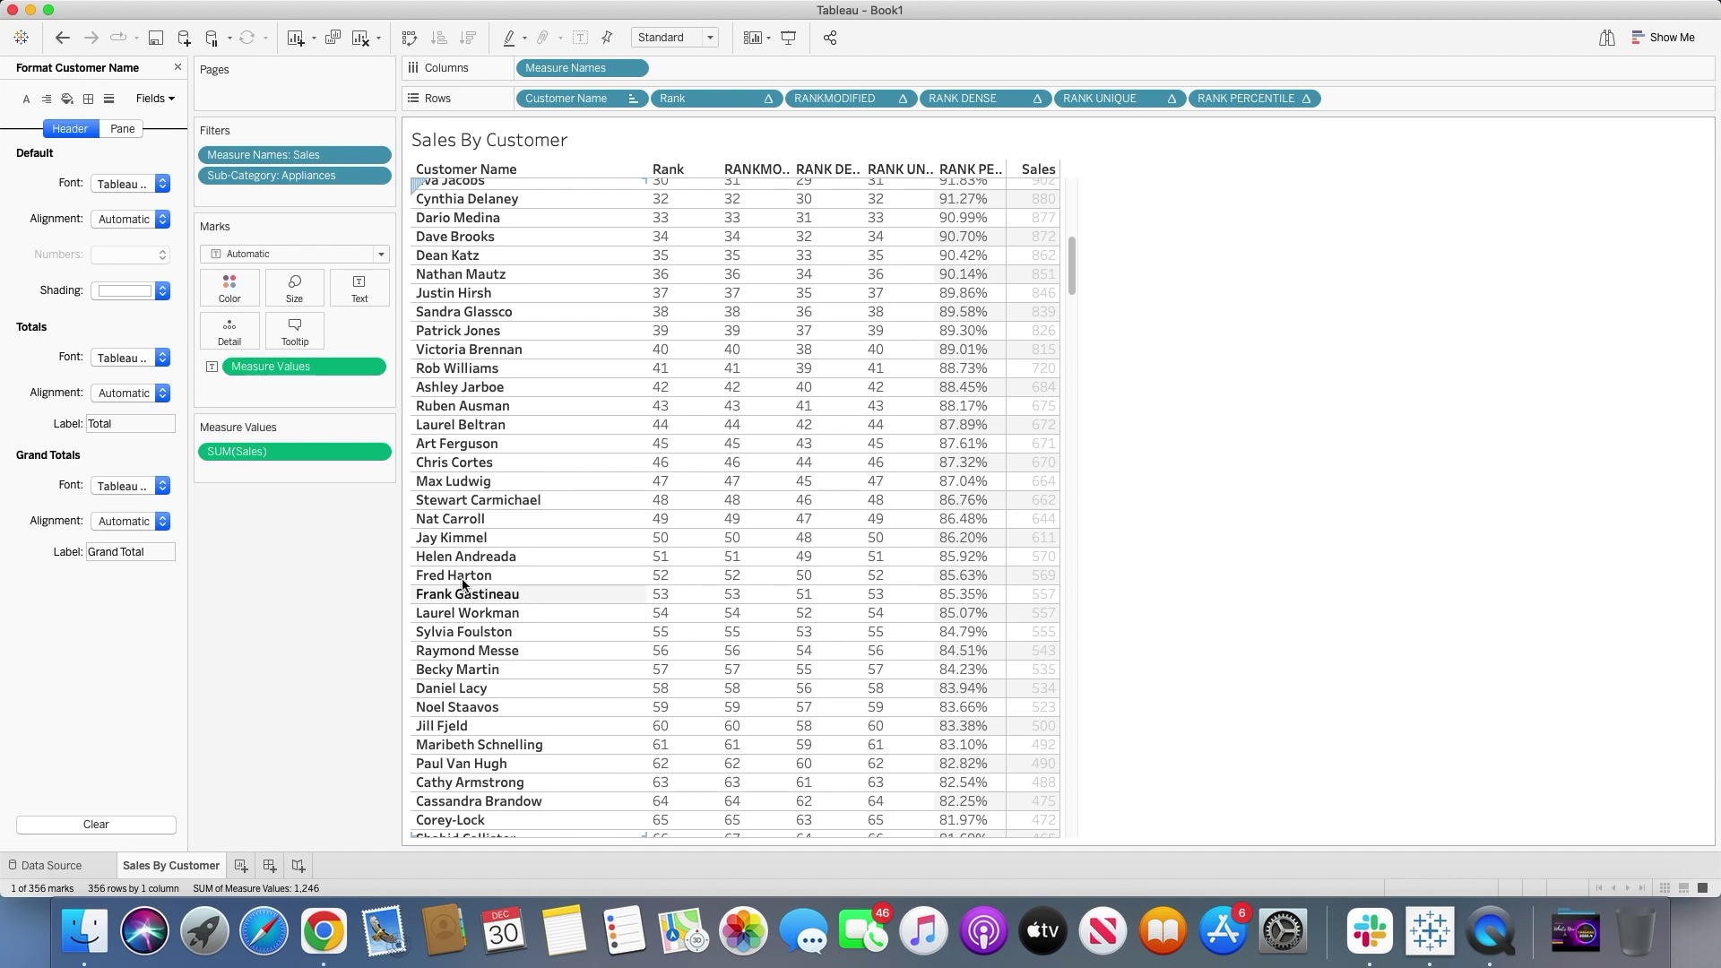
left_click(463, 578)
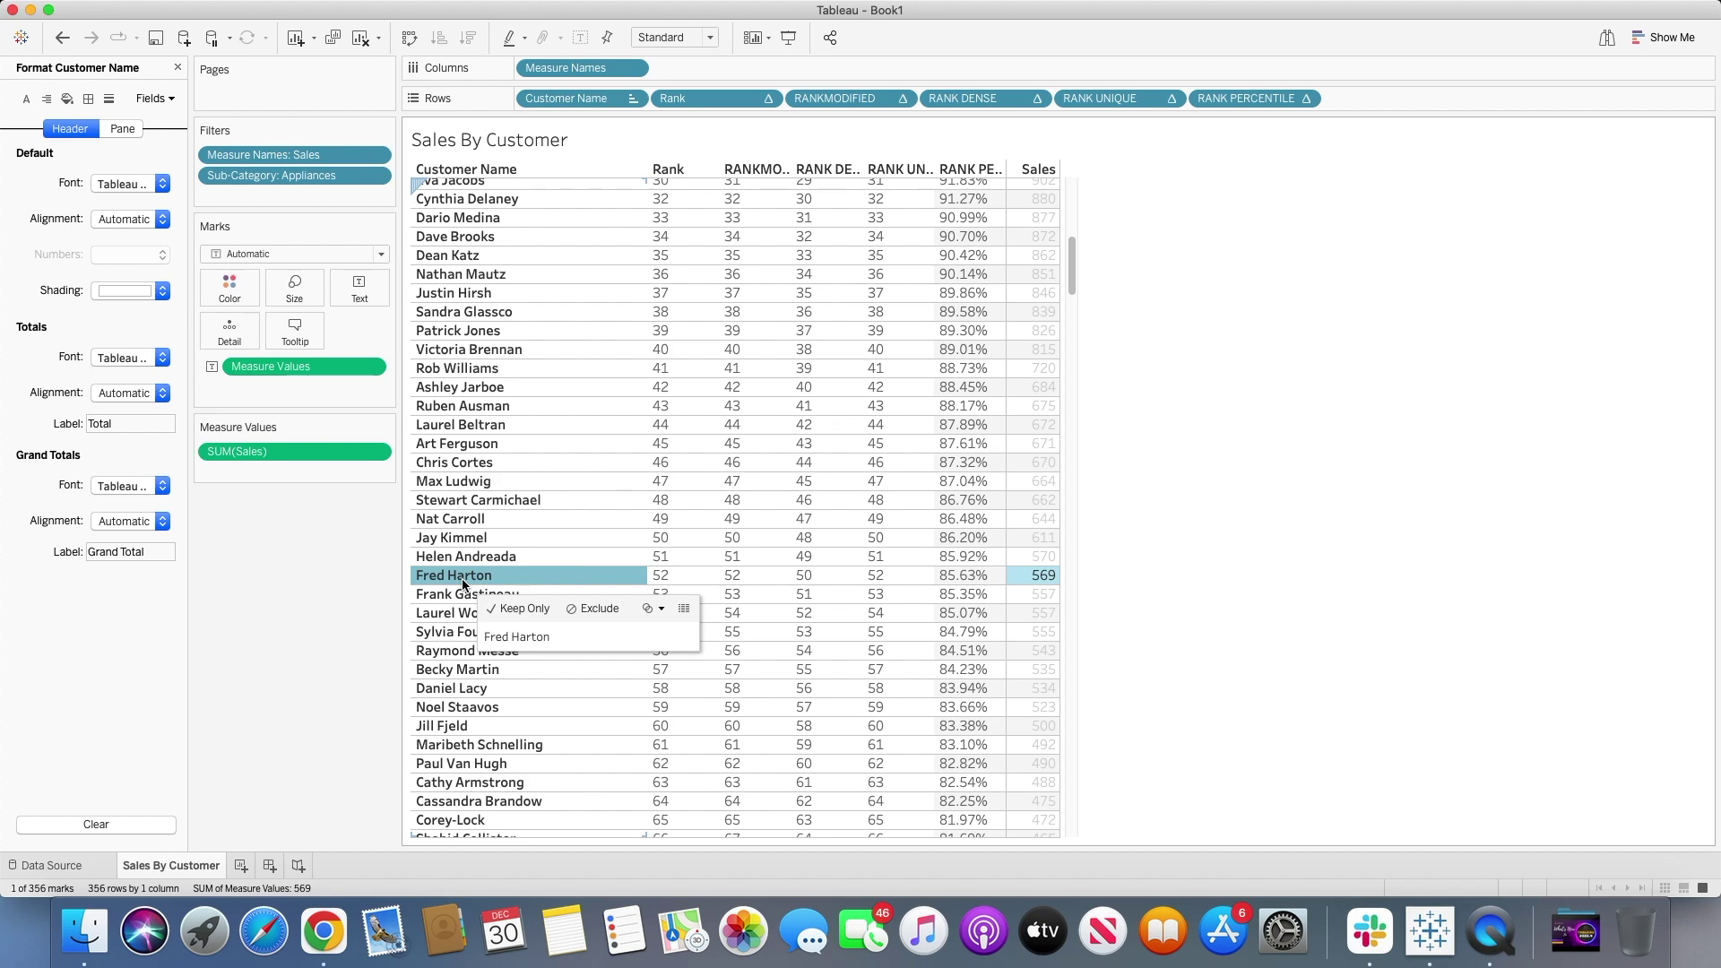
scroll(463, 582, "up", 10)
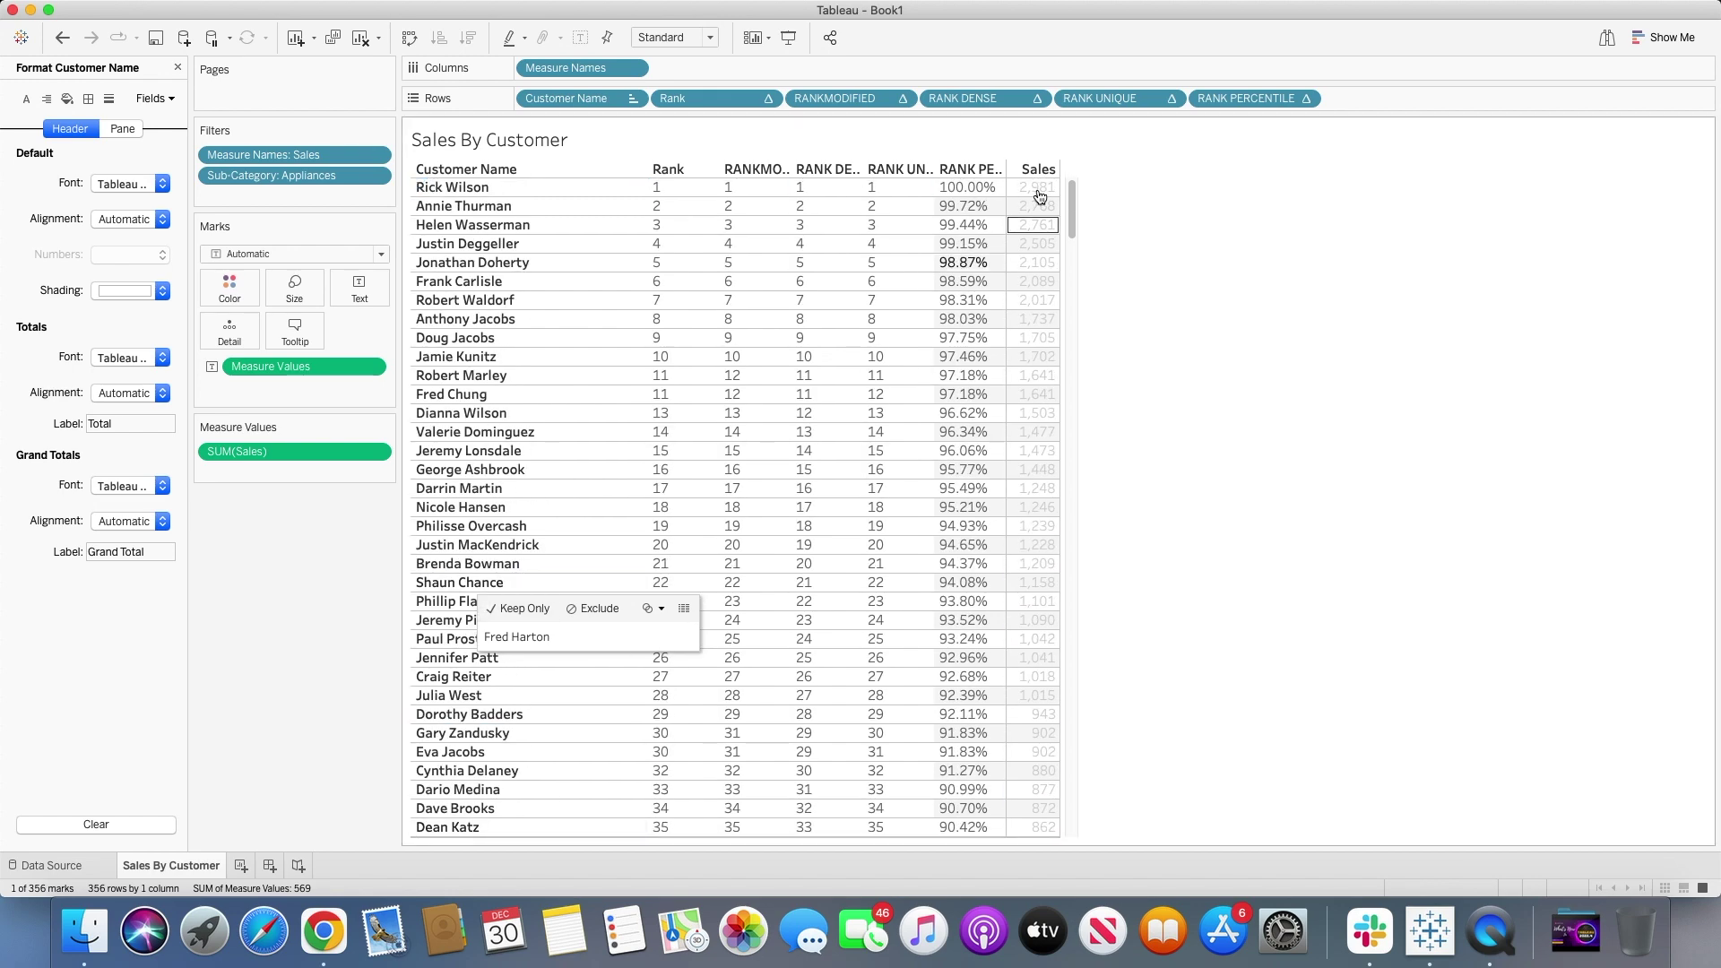
left_click(1039, 195)
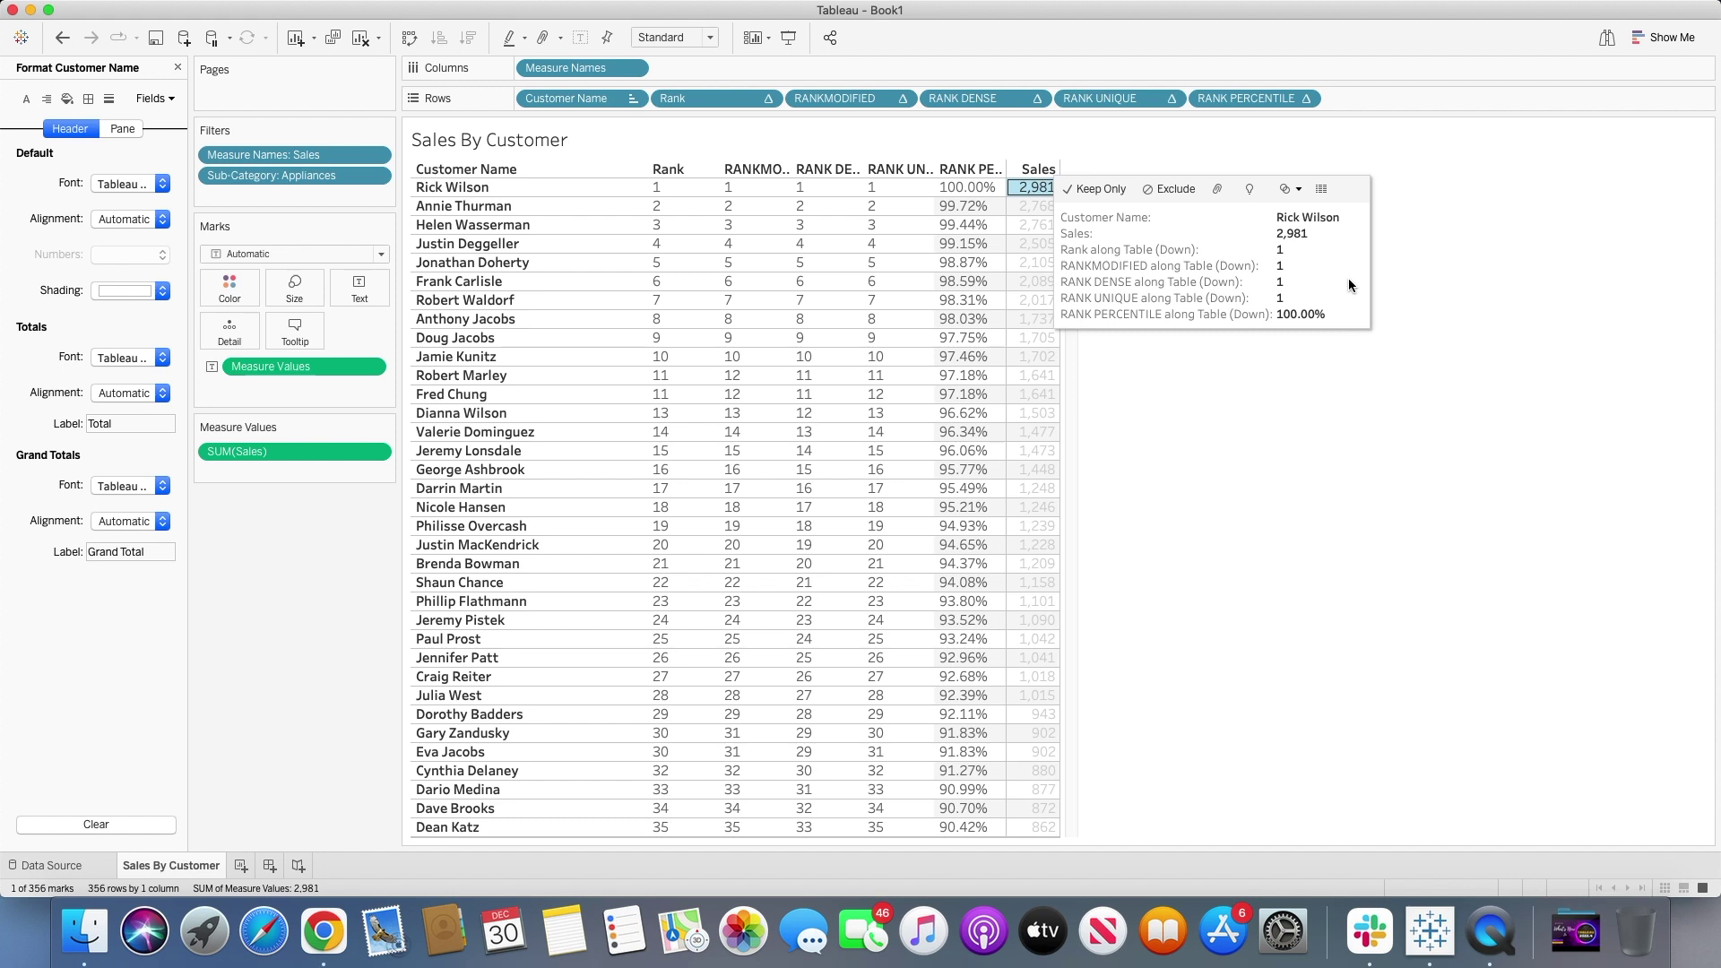
left_click(1413, 272)
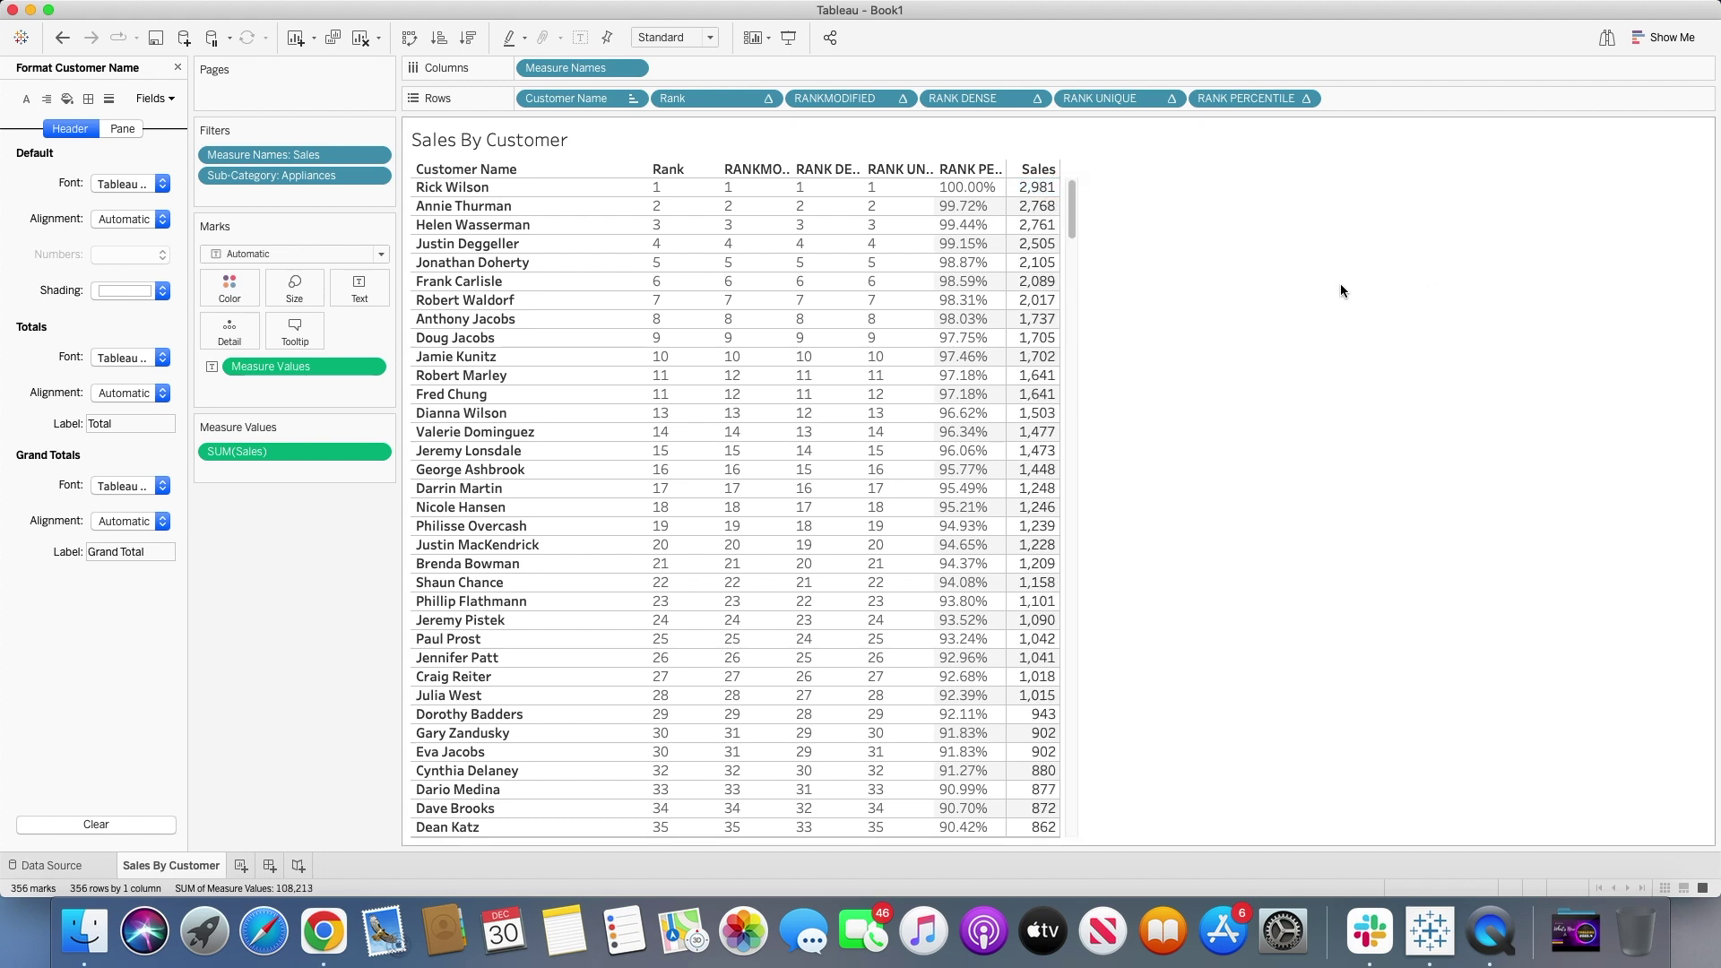